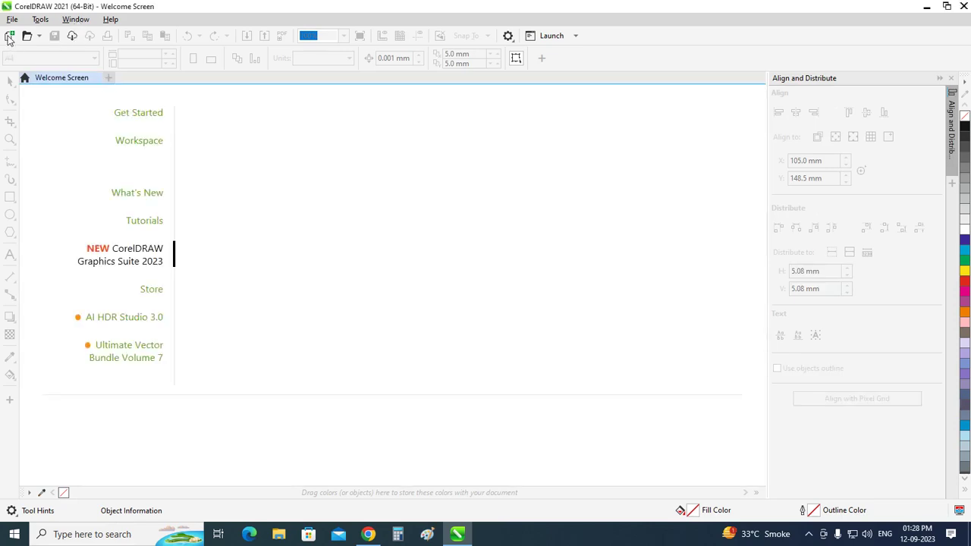
Create the new blank document Untitled-1 with the default 2 × 2 inch page.
{"action": "left_click", "coordinate": [8, 36]}
{"action": "left_click", "coordinate": [530, 390]}
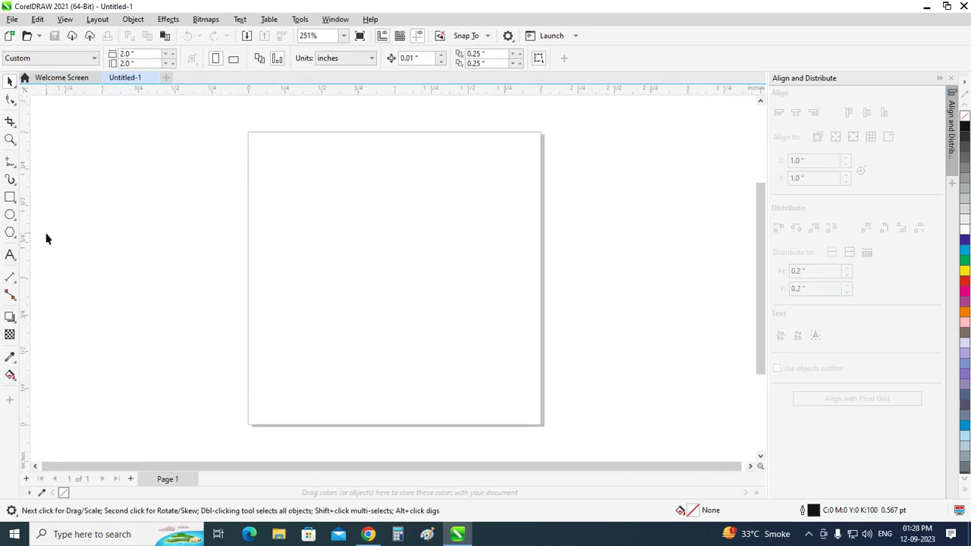
Draw a small square near the page top and convert it to curves.
{"action": "left_click", "coordinate": [13, 200]}
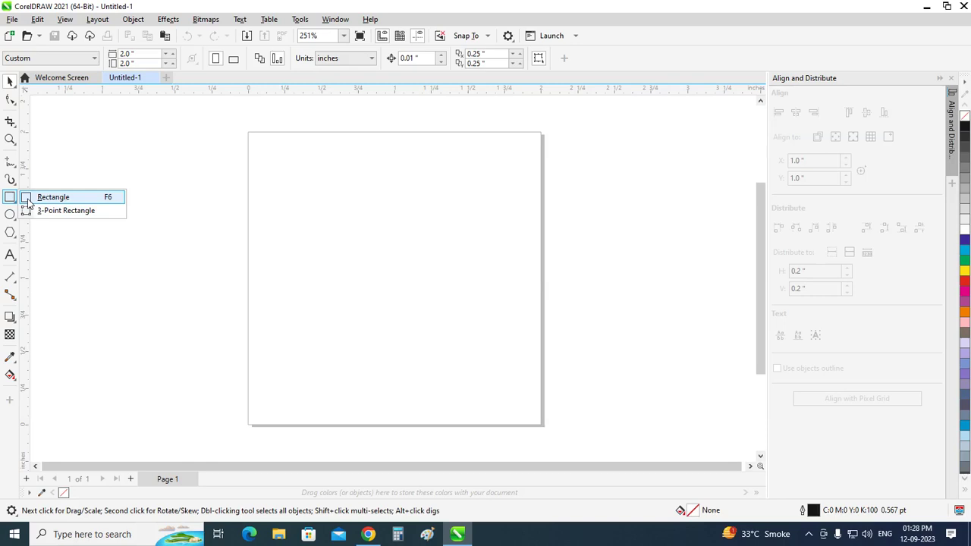
{"action": "left_click", "coordinate": [29, 198]}
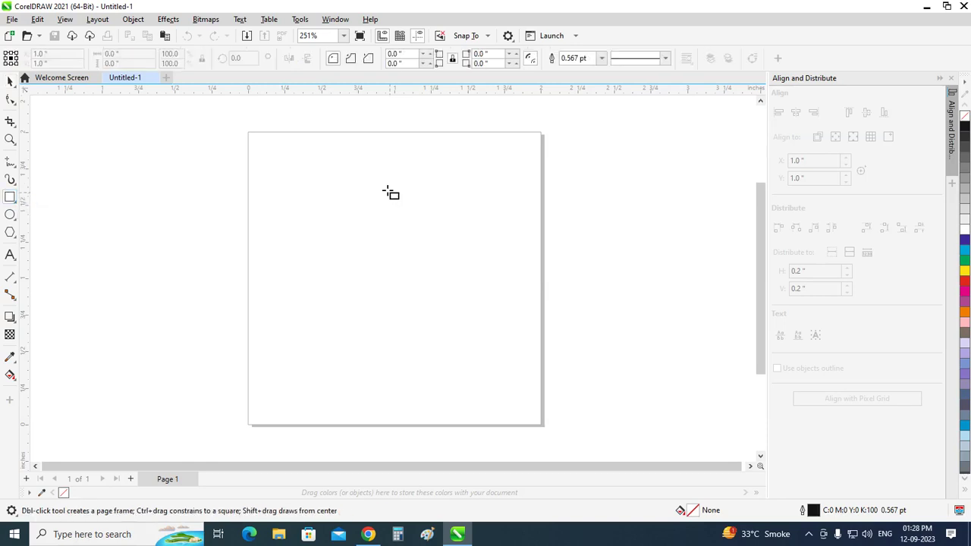
{"action": "left_click_drag", "start_coordinate": [371, 175], "coordinate": [430, 230]}
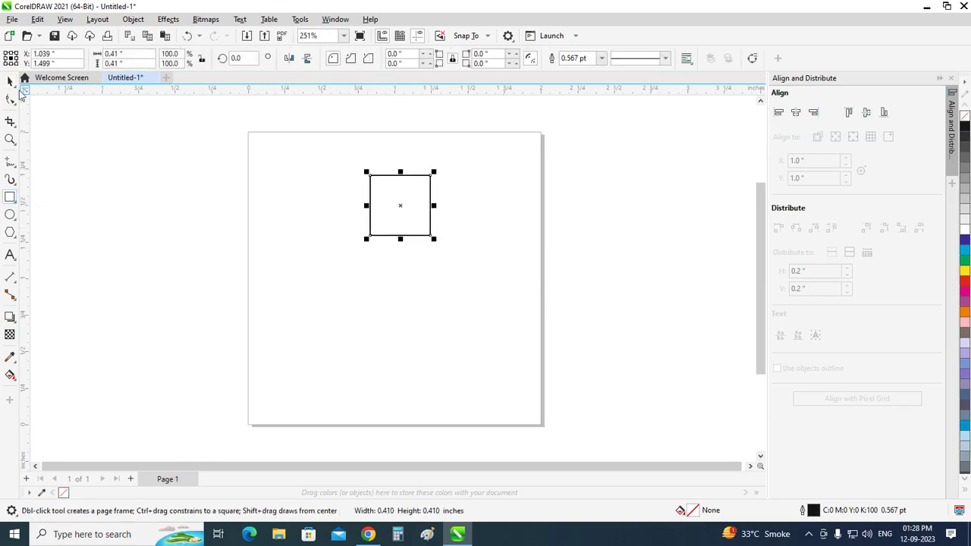
{"action": "left_click", "coordinate": [11, 80]}
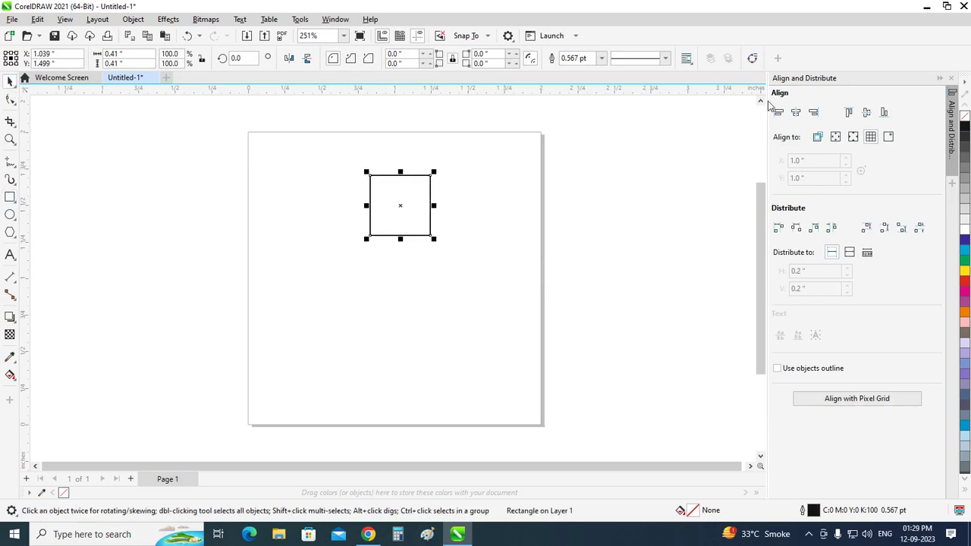
{"action": "left_click", "coordinate": [752, 58]}
{"action": "scroll", "coordinate": [400, 210], "scroll_direction": "up", "scroll_amount": 1}
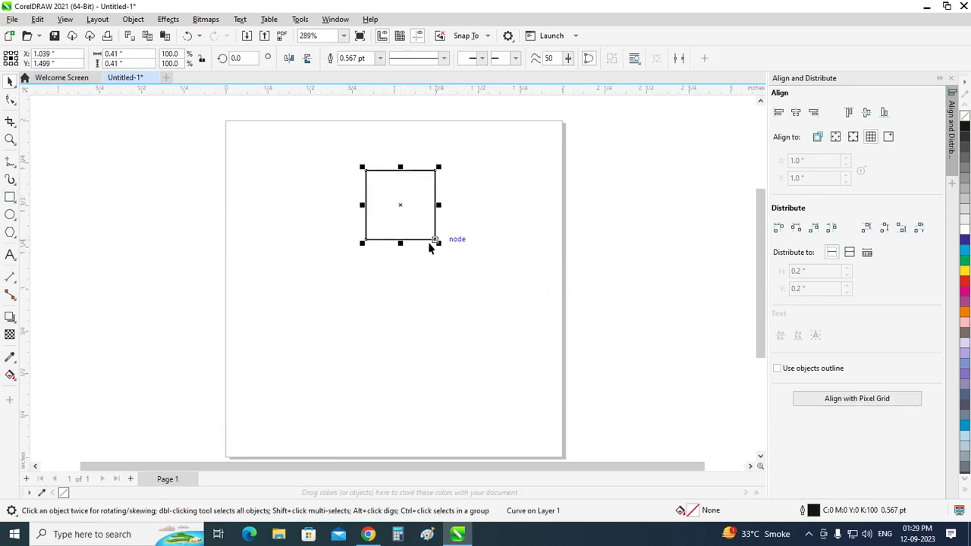
Delete the square's top-right node, leaving a three-node right triangle.
{"action": "left_click", "coordinate": [10, 99]}
{"action": "key", "text": "F10"}
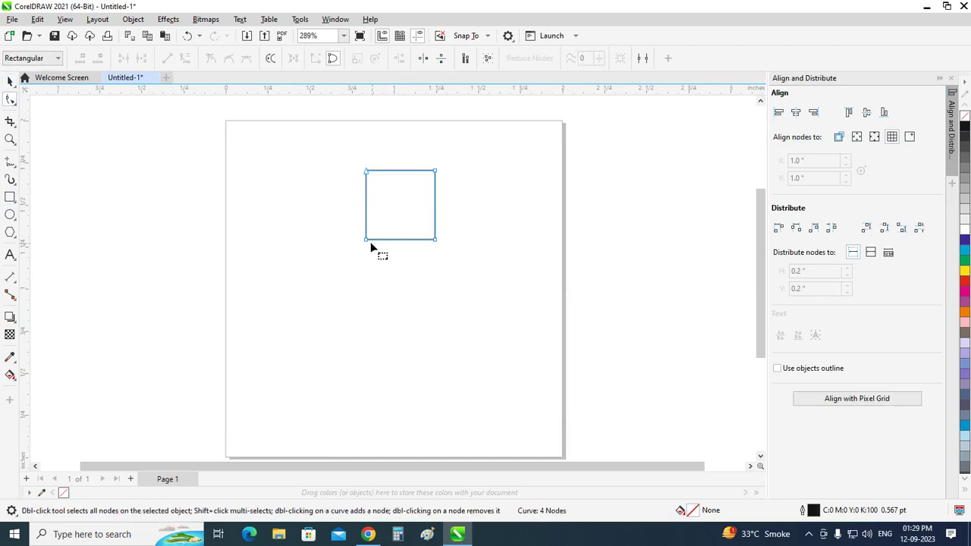
{"action": "left_click", "coordinate": [367, 240]}
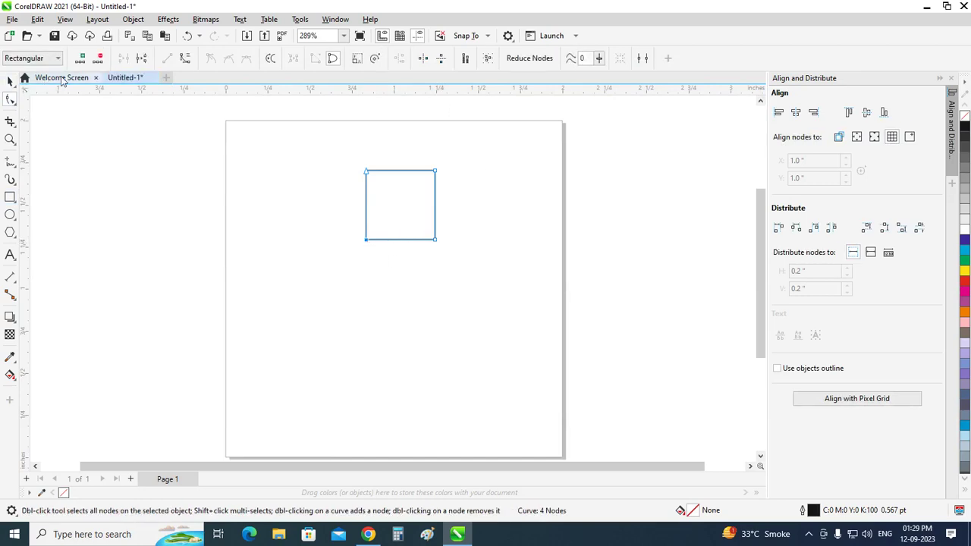
{"action": "left_click", "coordinate": [98, 60]}
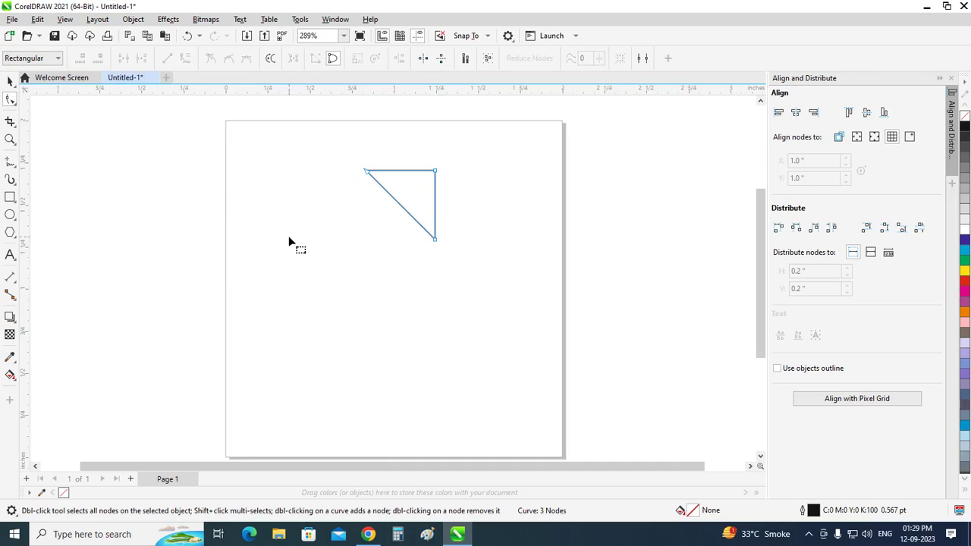
{"action": "key", "text": "ctrl+z"}
{"action": "left_click", "coordinate": [436, 239]}
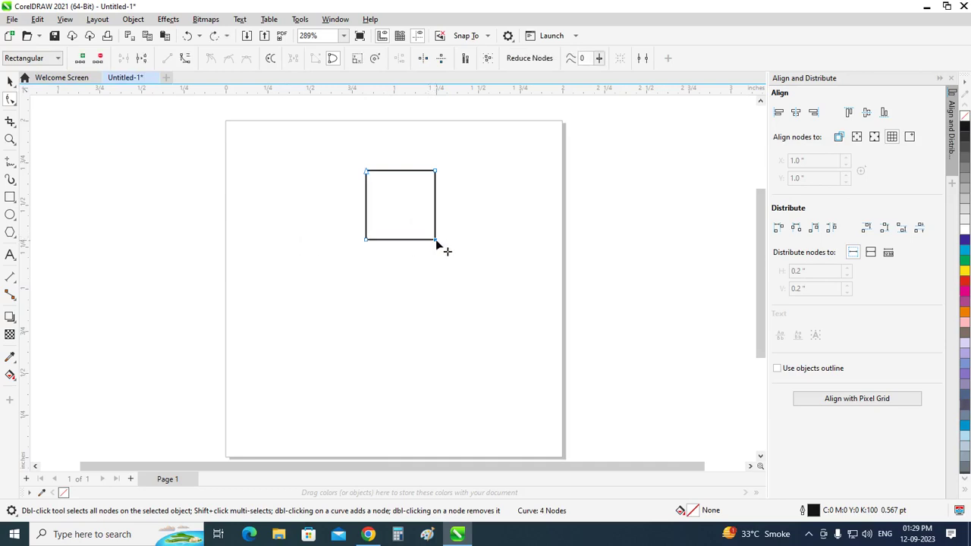
{"action": "left_click", "coordinate": [99, 57]}
{"action": "key", "text": "ctrl+z"}
{"action": "left_click", "coordinate": [104, 61]}
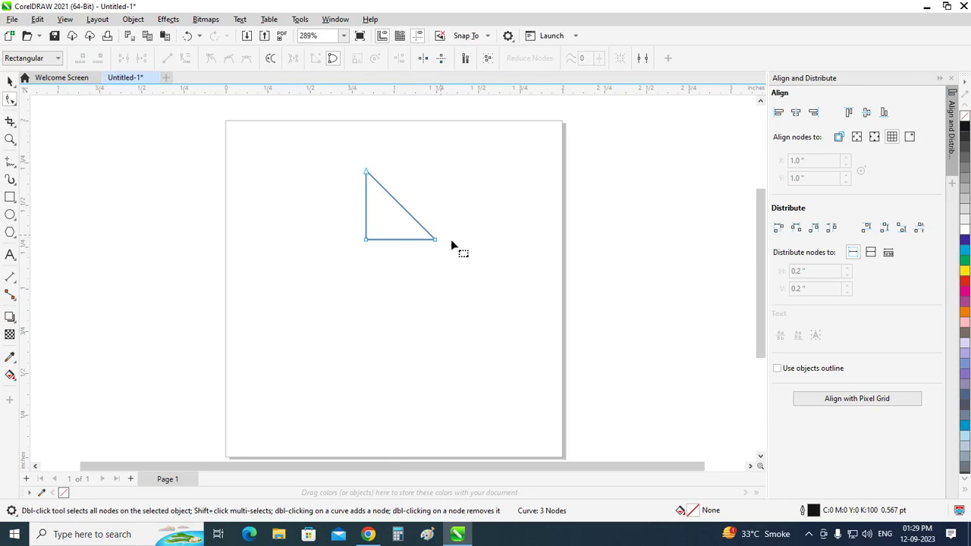
Rotate the triangle to point upward and stretch it taller into an isosceles shape.
{"action": "left_click", "coordinate": [10, 81]}
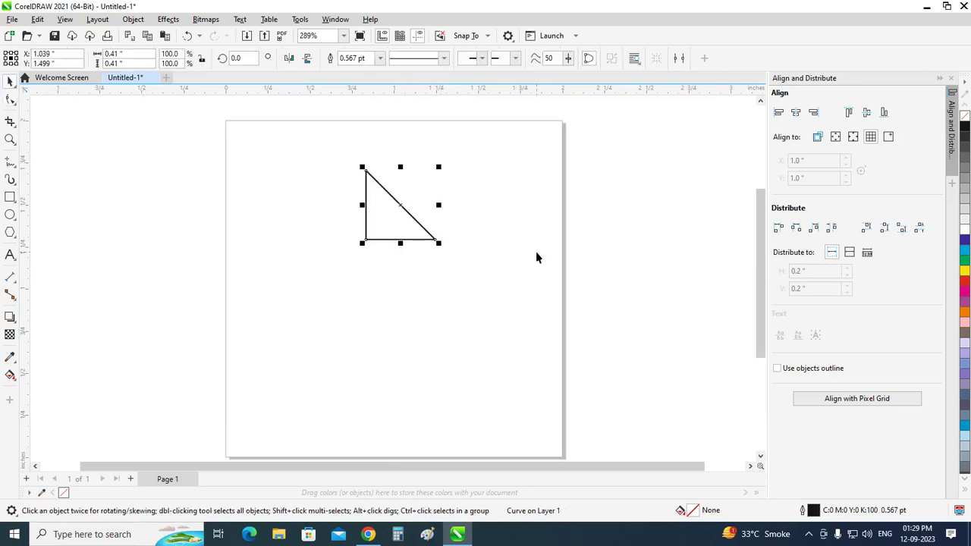
{"action": "left_click", "coordinate": [397, 229]}
{"action": "mouse_move", "coordinate": [441, 167]}
{"action": "left_mouse_down"}
{"action": "mouse_move", "coordinate": [464, 255]}
{"action": "mouse_move", "coordinate": [392, 302]}
{"action": "left_mouse_up"}
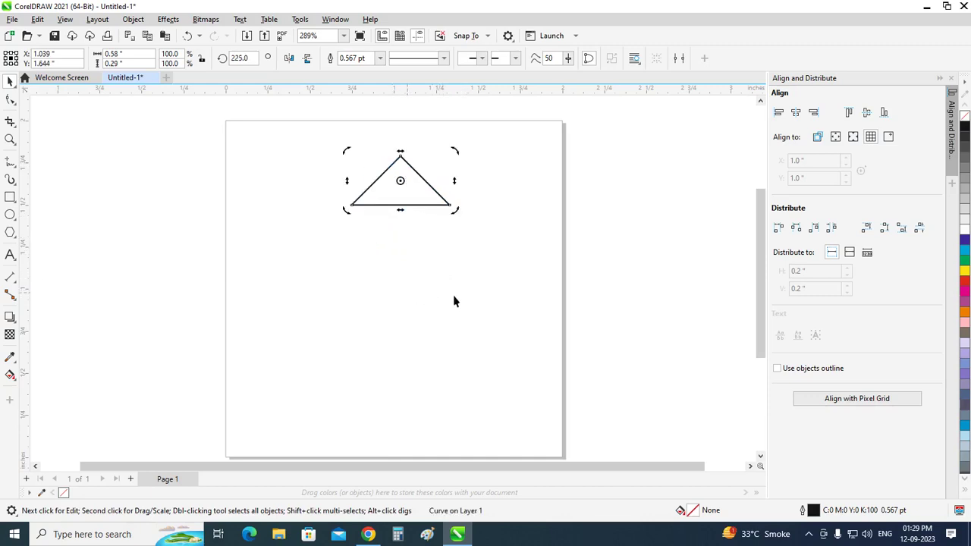
{"action": "left_click", "coordinate": [634, 240]}
{"action": "left_click", "coordinate": [416, 205]}
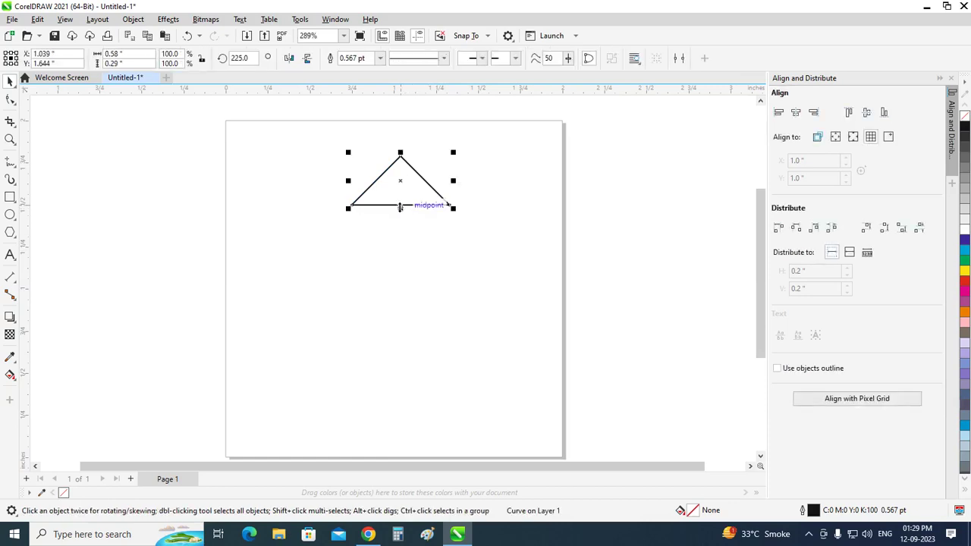
{"action": "left_click_drag", "start_coordinate": [400, 207], "coordinate": [401, 229]}
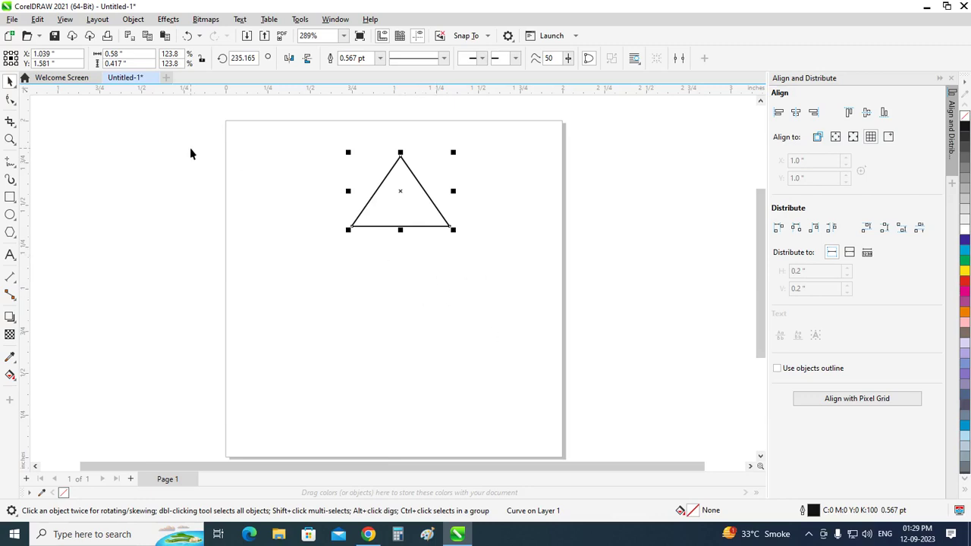
{"action": "left_click_drag", "start_coordinate": [401, 229], "coordinate": [400, 234]}
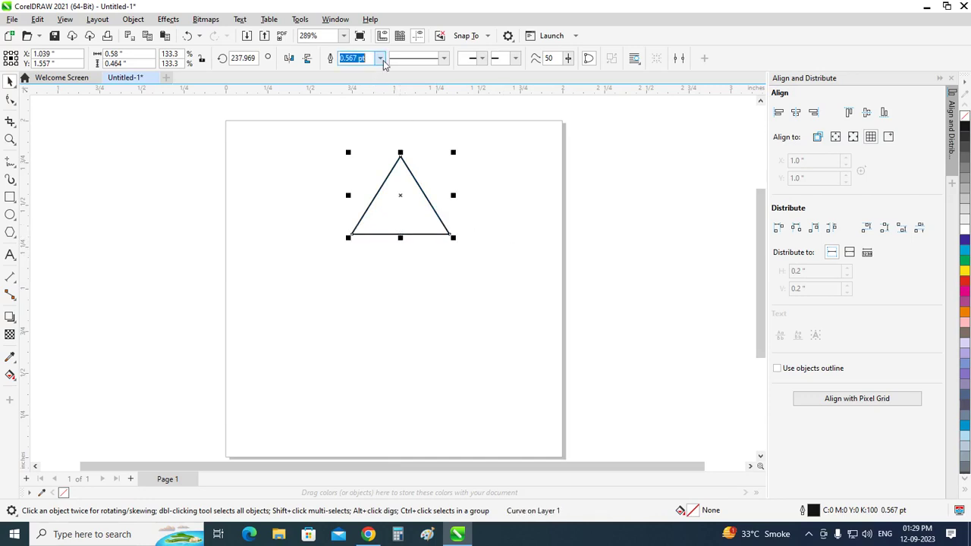
Set the triangle's outline width to 0.5 pt.
{"action": "left_click", "coordinate": [380, 58]}
{"action": "left_click", "coordinate": [350, 77]}
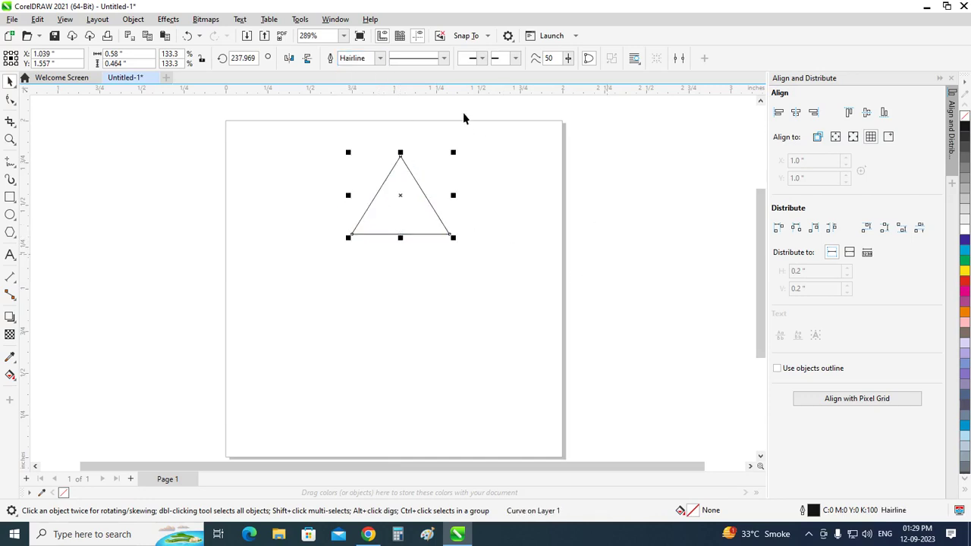
{"action": "left_click", "coordinate": [380, 57]}
{"action": "left_click", "coordinate": [377, 89]}
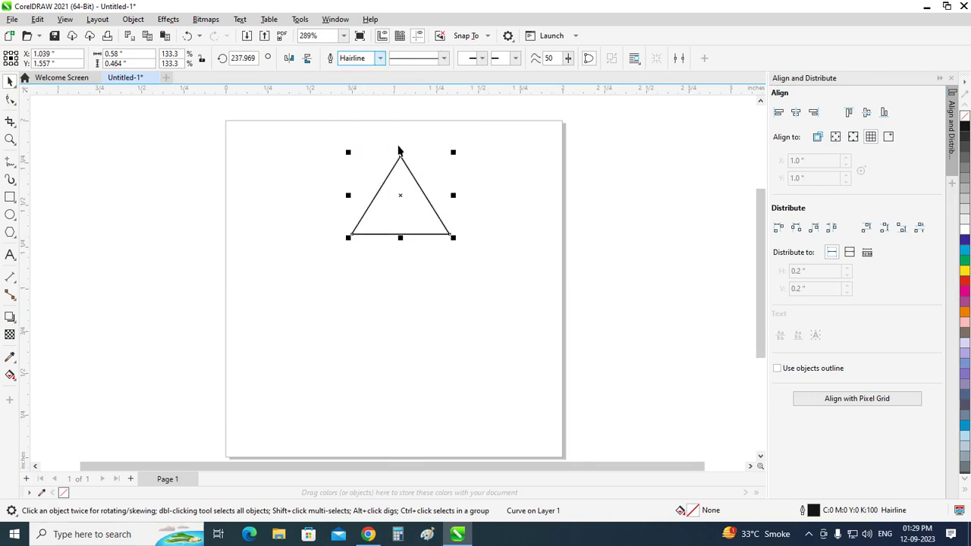
{"action": "scroll", "coordinate": [415, 216], "scroll_direction": "up", "scroll_amount": 1}
{"action": "scroll", "coordinate": [415, 216], "scroll_direction": "up", "scroll_amount": 1}
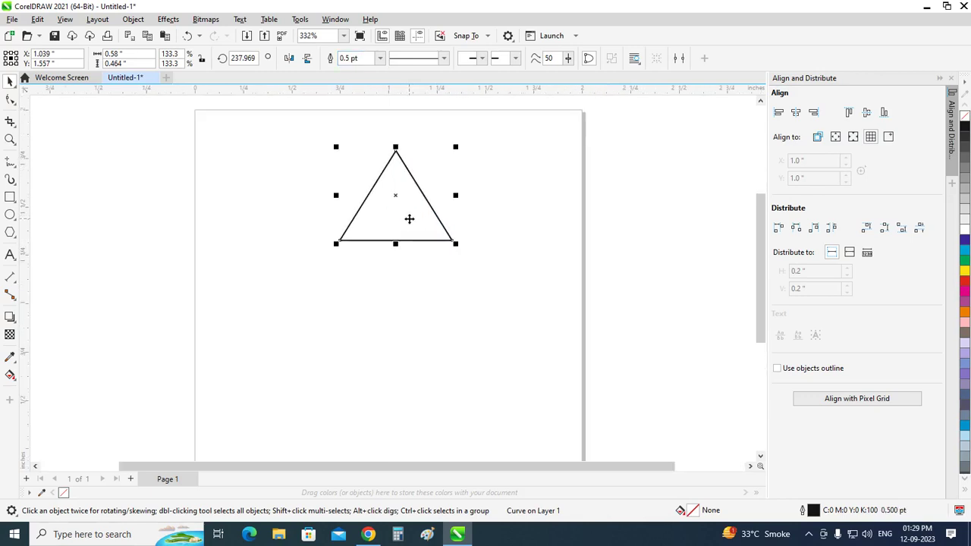
Drag-duplicate the triangle so a copy sits to its right.
{"action": "left_click", "coordinate": [404, 224]}
{"action": "left_click", "coordinate": [414, 214]}
{"action": "mouse_move", "coordinate": [399, 212]}
{"action": "left_mouse_down"}
{"action": "mouse_move", "coordinate": [527, 212]}
{"action": "mouse_move", "coordinate": [518, 212]}
{"action": "left_mouse_up"}
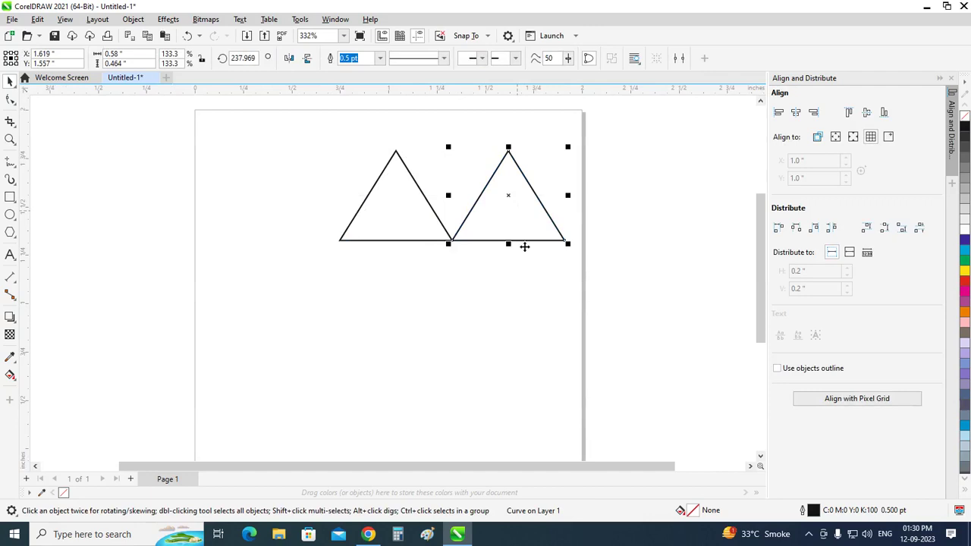
Switch the units to millimetres and set the nudge distance to 2 mm.
{"action": "left_click", "coordinate": [646, 278]}
{"action": "type", "text": "2"}
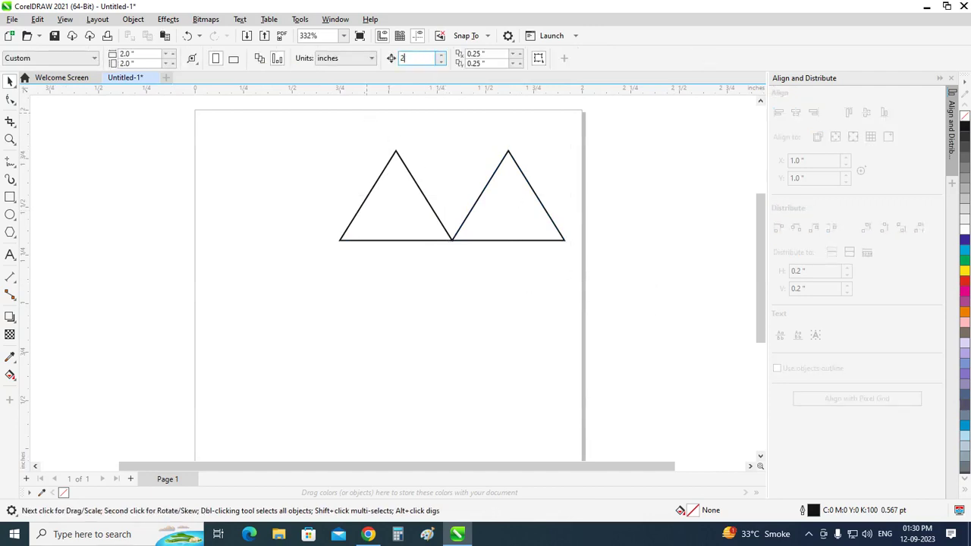
{"action": "key", "text": "Return"}
{"action": "left_click", "coordinate": [556, 224]}
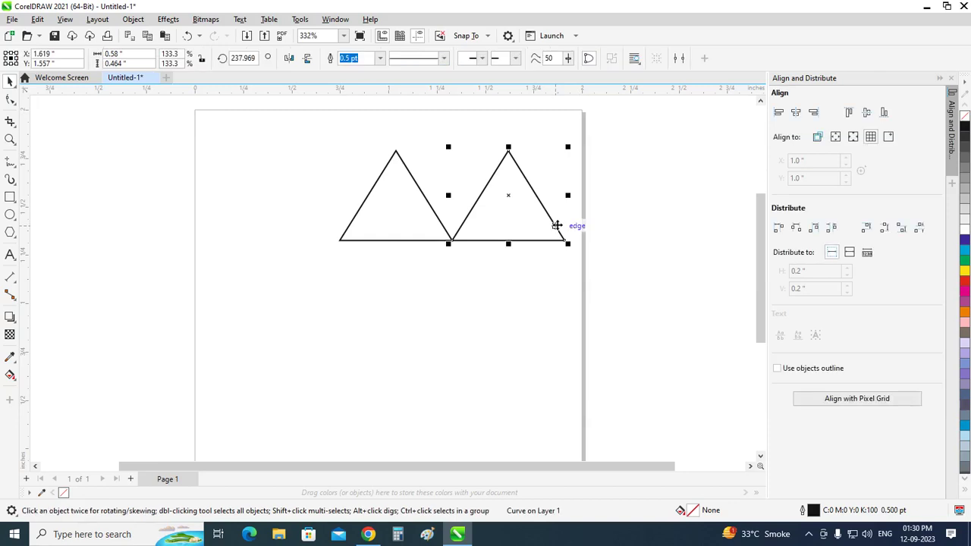
{"action": "key", "text": "Delete"}
{"action": "key", "text": "ctrl+z"}
{"action": "left_click", "coordinate": [654, 328]}
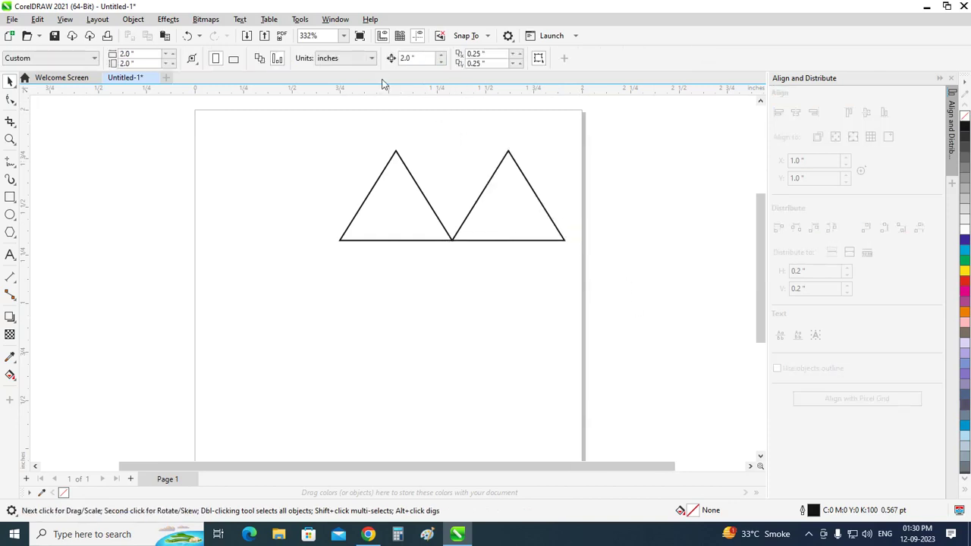
{"action": "left_click", "coordinate": [369, 60]}
{"action": "left_click", "coordinate": [334, 81]}
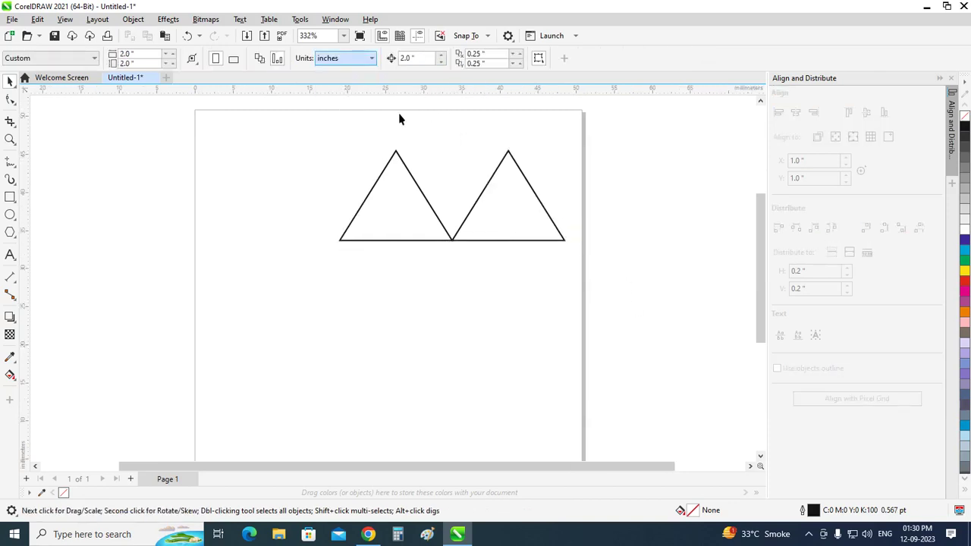
{"action": "left_click", "coordinate": [433, 61]}
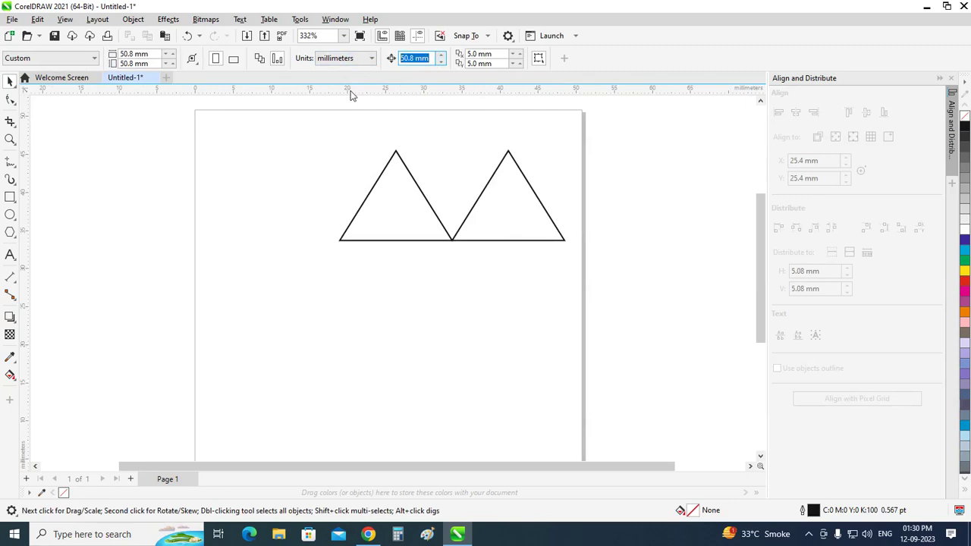
{"action": "type", "text": "2"}
{"action": "key", "text": "Return"}
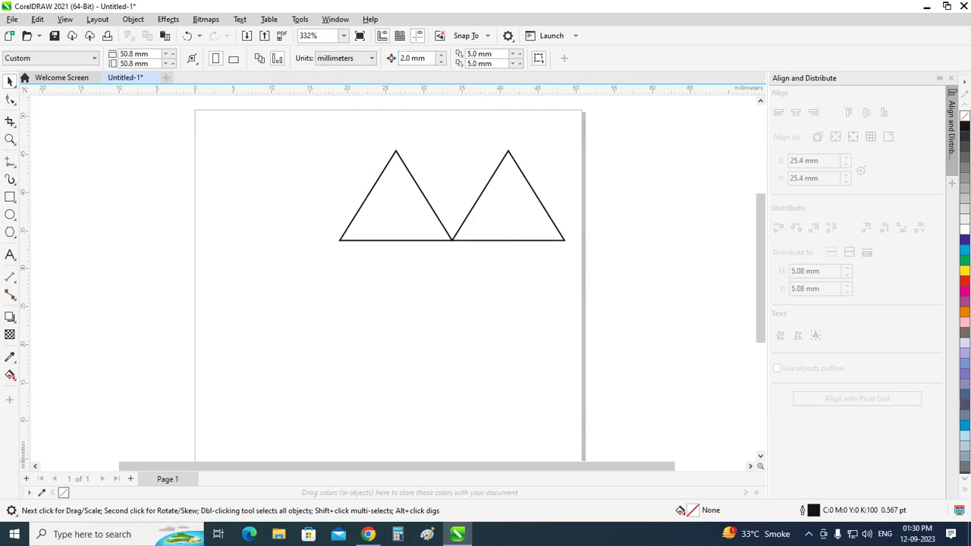
Nudge the right triangle 2 mm right and rotate it upside down.
{"action": "left_click", "coordinate": [540, 231]}
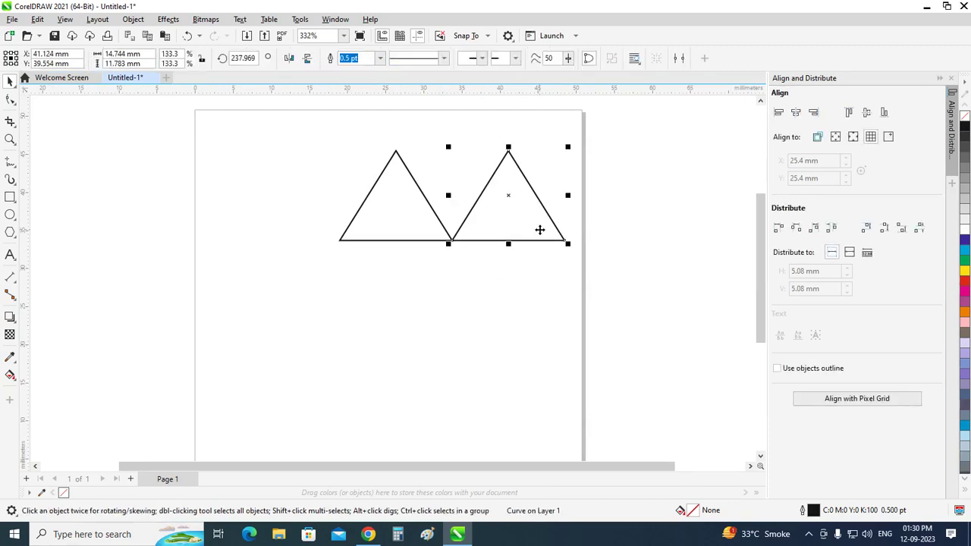
{"action": "key", "text": "Right"}
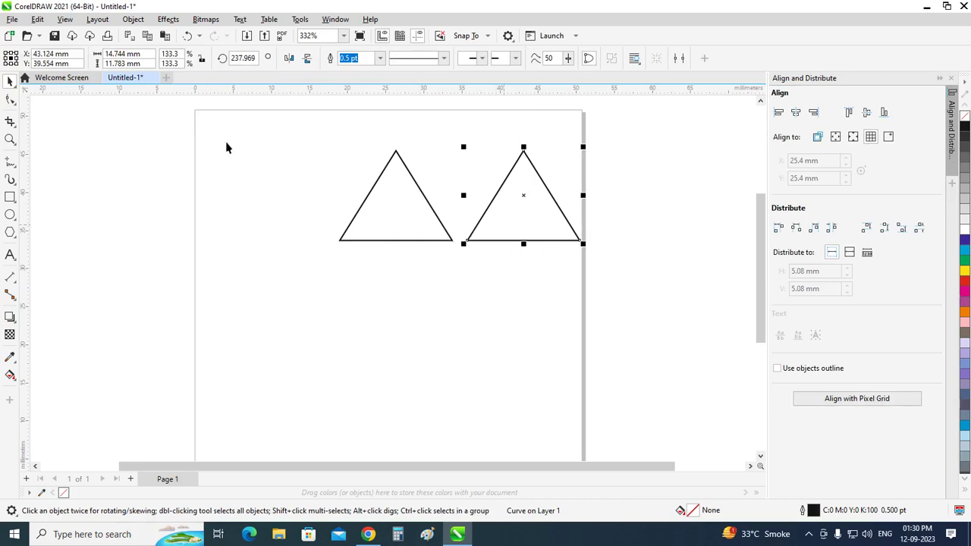
{"action": "left_click", "coordinate": [557, 226]}
{"action": "mouse_move", "coordinate": [461, 246]}
{"action": "left_mouse_down"}
{"action": "mouse_move", "coordinate": [551, 135]}
{"action": "mouse_move", "coordinate": [571, 159]}
{"action": "left_mouse_up"}
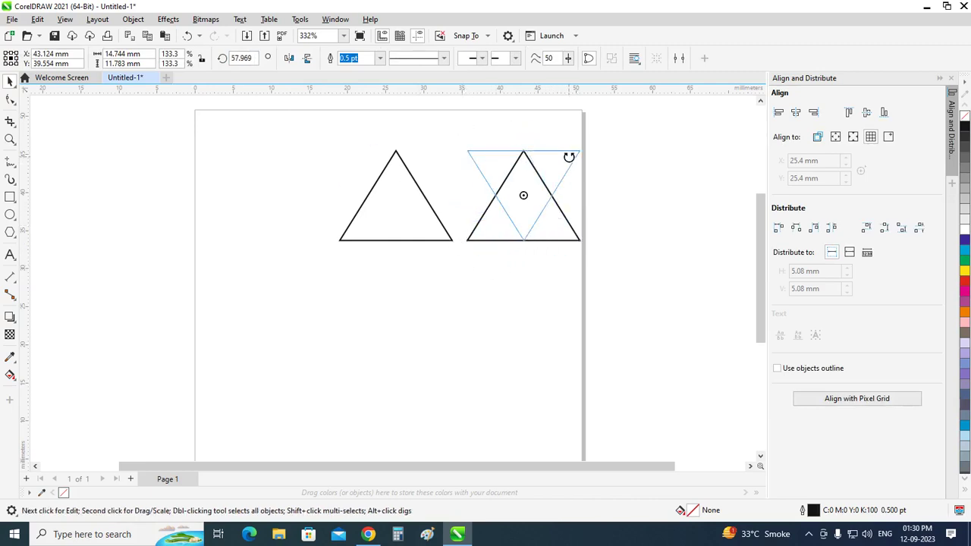
Move the inverted triangle left until it sits snugly beside the upright one.
{"action": "left_click", "coordinate": [645, 210]}
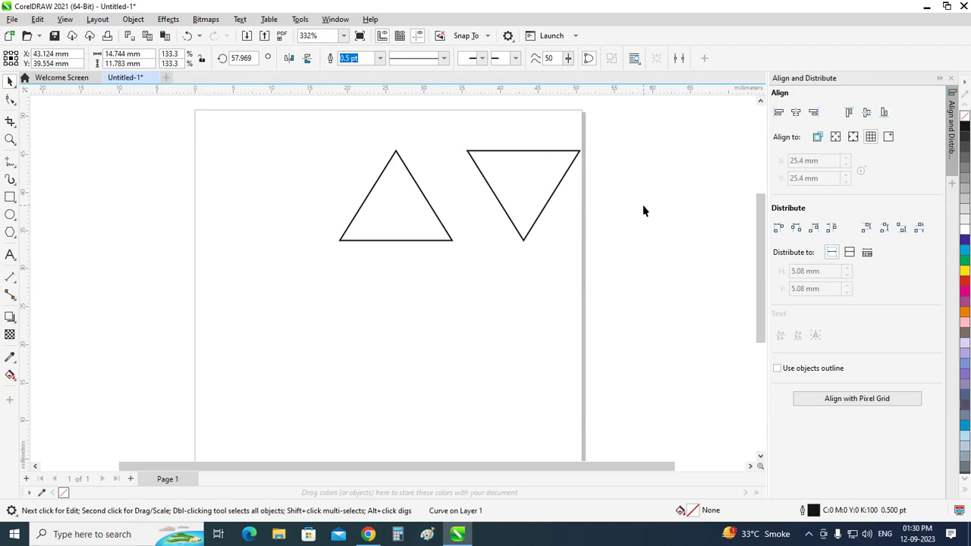
{"action": "left_click", "coordinate": [548, 210]}
{"action": "scroll", "coordinate": [534, 204], "scroll_direction": "up", "scroll_amount": 1}
{"action": "left_click_drag", "start_coordinate": [507, 200], "coordinate": [437, 200]}
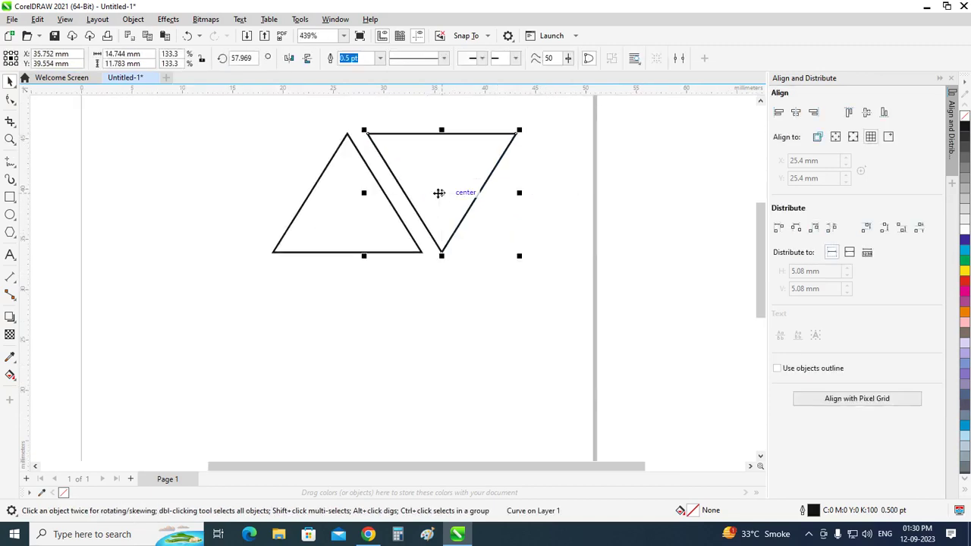
{"action": "left_click", "coordinate": [118, 196]}
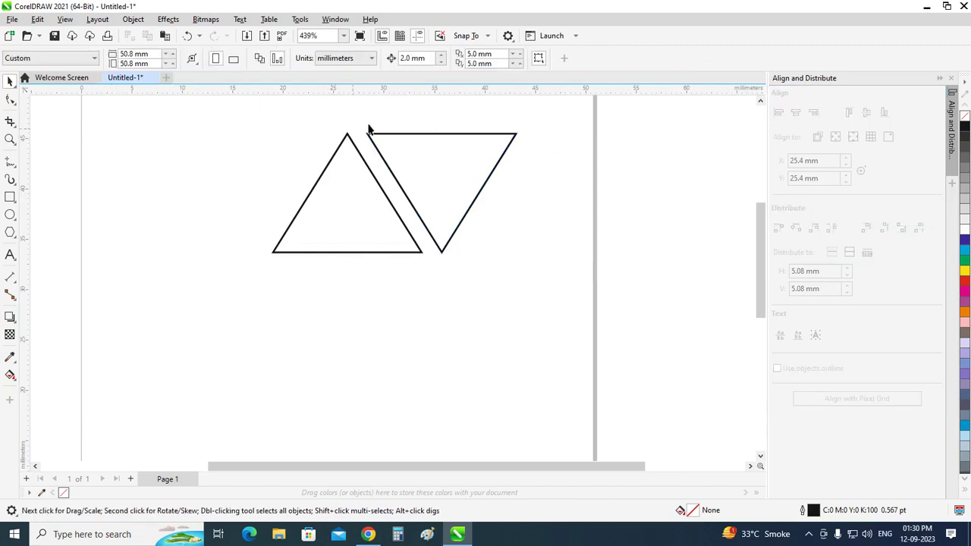
{"action": "scroll", "coordinate": [370, 129], "scroll_direction": "up", "scroll_amount": 1}
{"action": "left_click", "coordinate": [396, 176]}
{"action": "scroll", "coordinate": [396, 176], "scroll_direction": "up", "scroll_amount": 1}
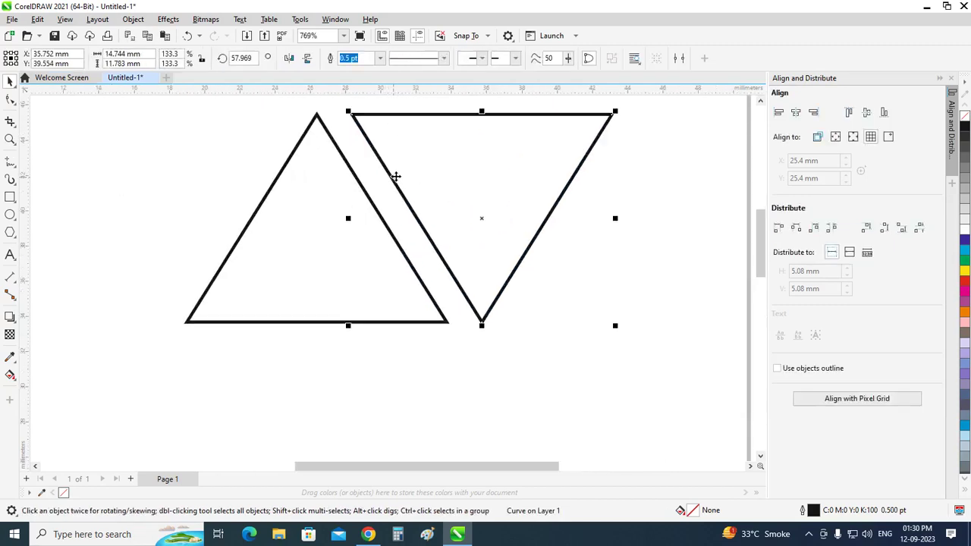
{"action": "left_click_drag", "start_coordinate": [444, 191], "coordinate": [429, 186]}
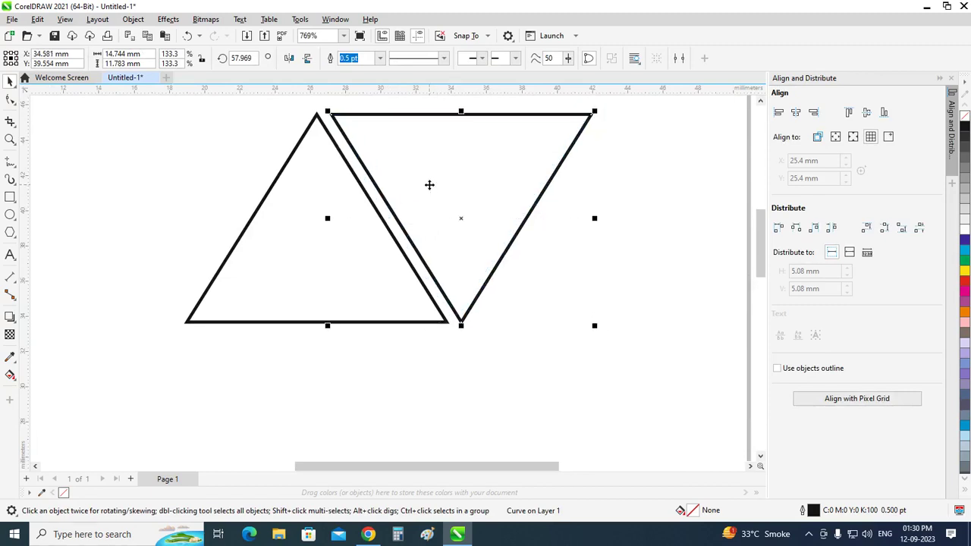
{"action": "scroll", "coordinate": [258, 209], "scroll_direction": "down", "scroll_amount": 2}
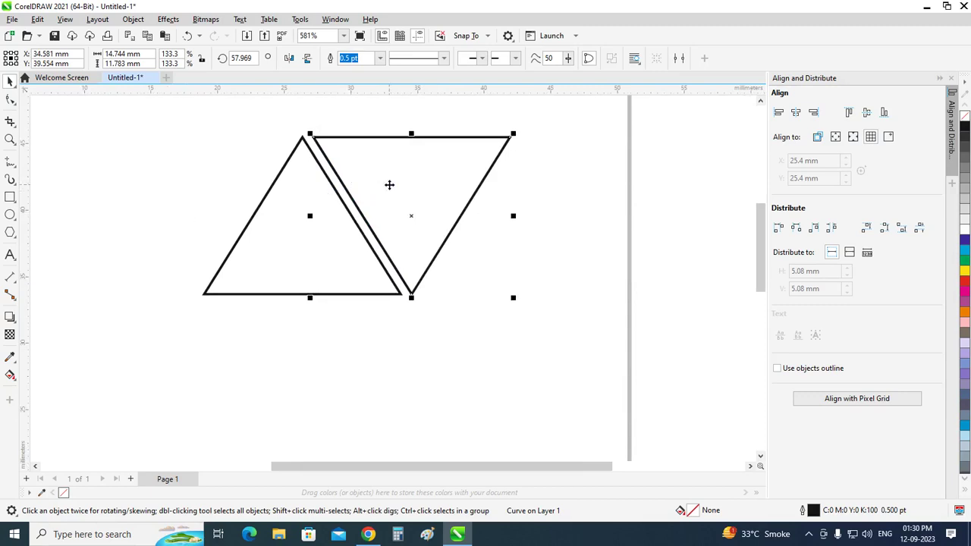
{"action": "left_click", "coordinate": [673, 217]}
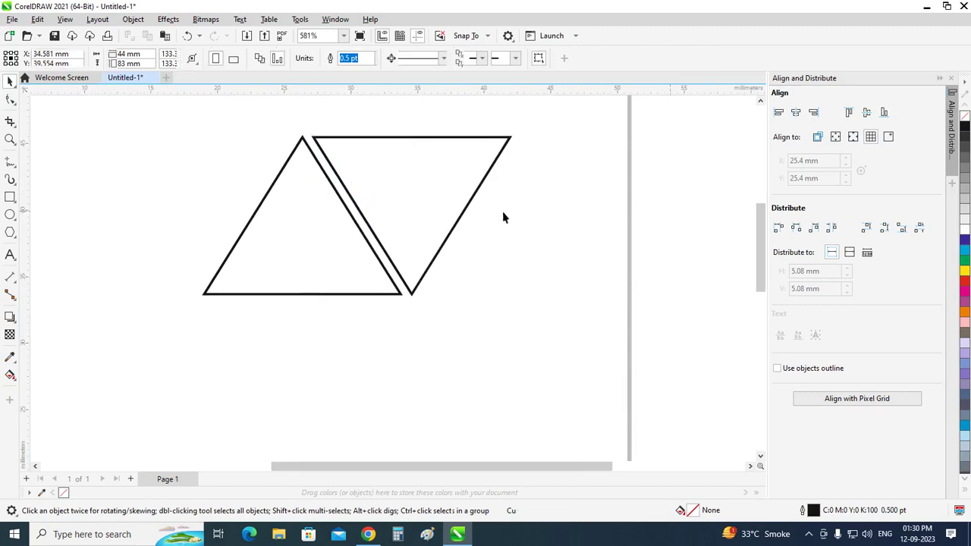
{"action": "left_click", "coordinate": [463, 215]}
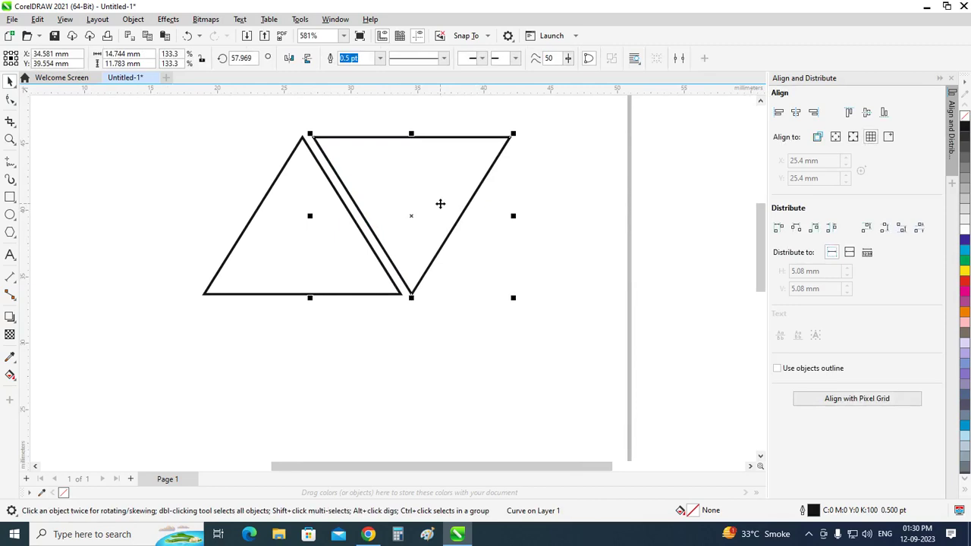
Drag-copy the left upright triangle to the right of the inverted one.
{"action": "left_click", "coordinate": [644, 202]}
{"action": "scroll", "coordinate": [332, 211], "scroll_direction": "down", "scroll_amount": 1}
{"action": "left_click", "coordinate": [307, 222]}
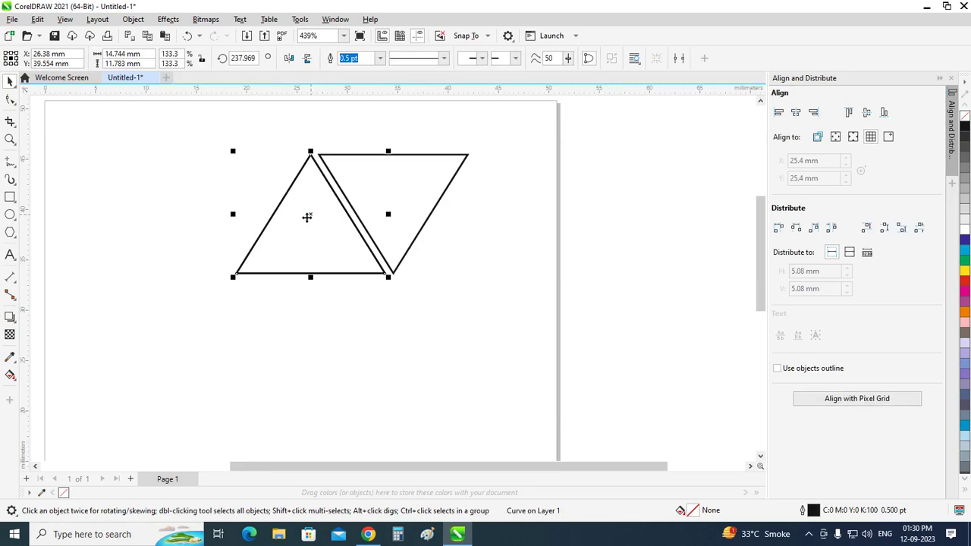
{"action": "left_click_drag", "start_coordinate": [304, 230], "coordinate": [469, 221]}
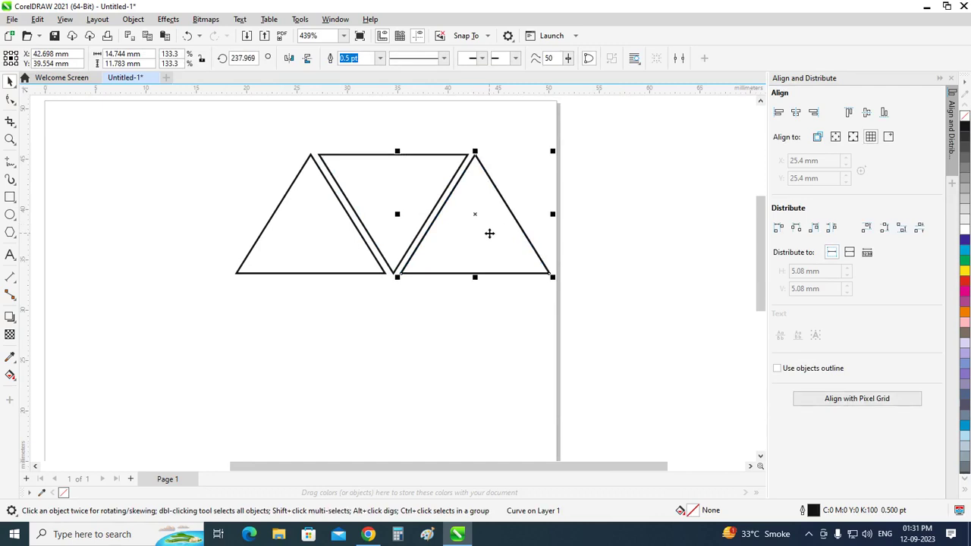
Drag-copy an inverted and then an upright triangle to the row's right end.
{"action": "left_click", "coordinate": [489, 233]}
{"action": "left_click", "coordinate": [438, 196]}
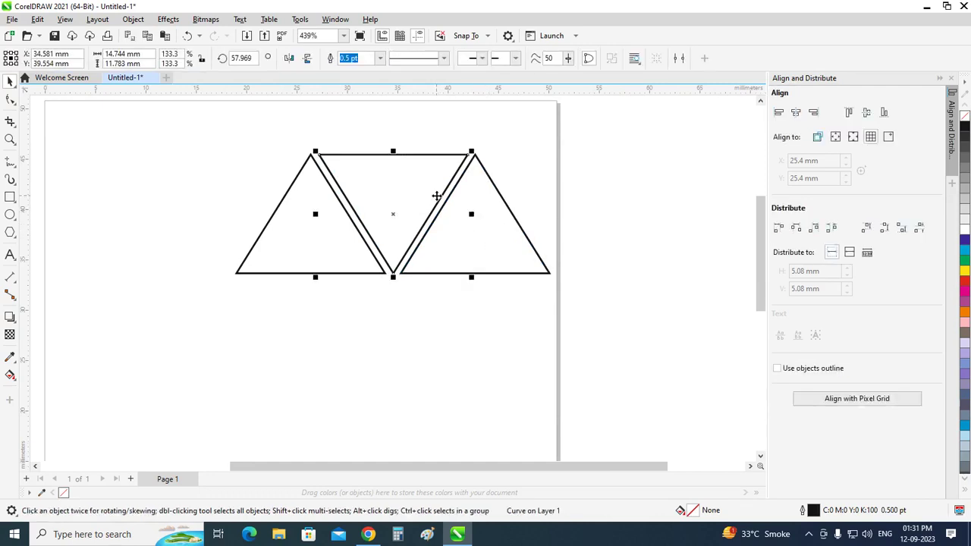
{"action": "mouse_move", "coordinate": [404, 208]}
{"action": "left_mouse_down"}
{"action": "mouse_move", "coordinate": [582, 208]}
{"action": "mouse_move", "coordinate": [565, 213]}
{"action": "left_mouse_up"}
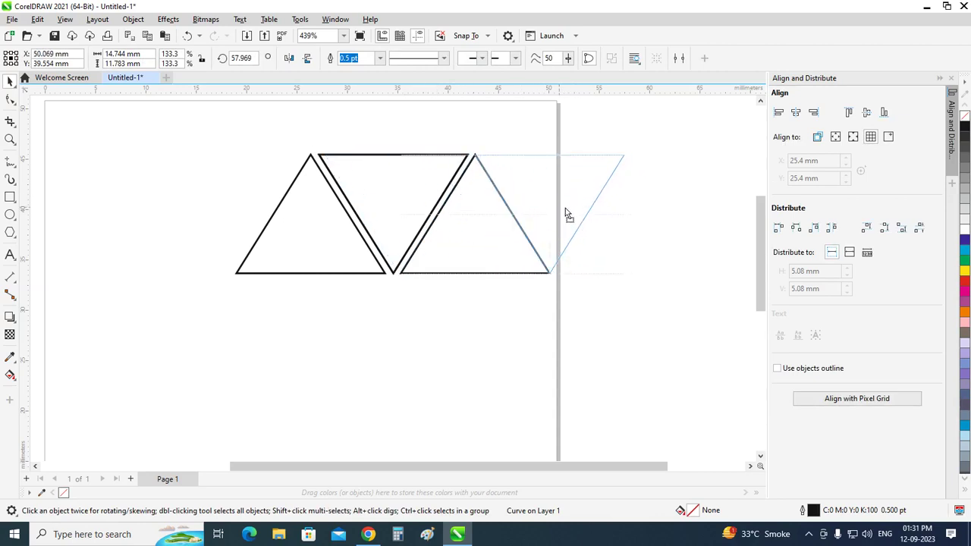
{"action": "left_click_drag", "start_coordinate": [565, 214], "coordinate": [568, 212]}
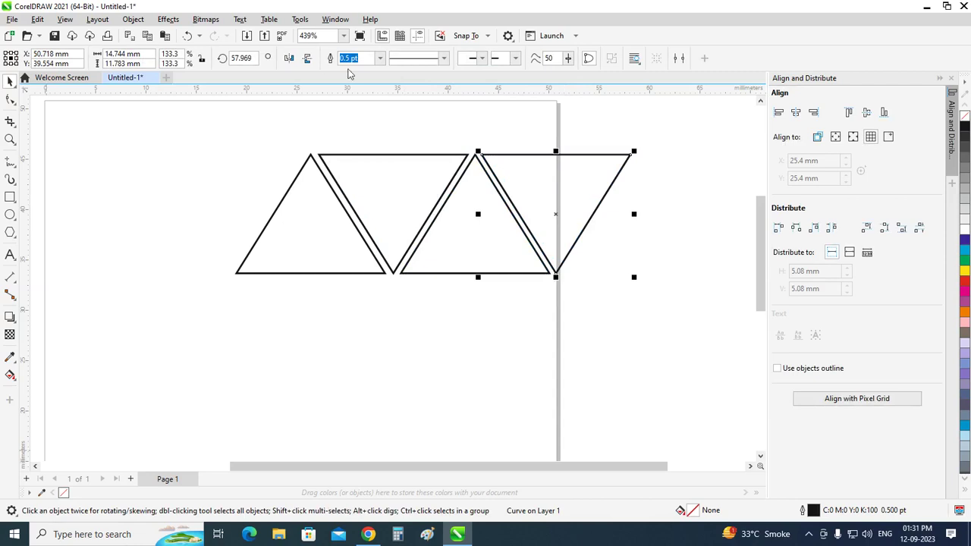
{"action": "left_click", "coordinate": [305, 276]}
{"action": "left_click", "coordinate": [324, 272]}
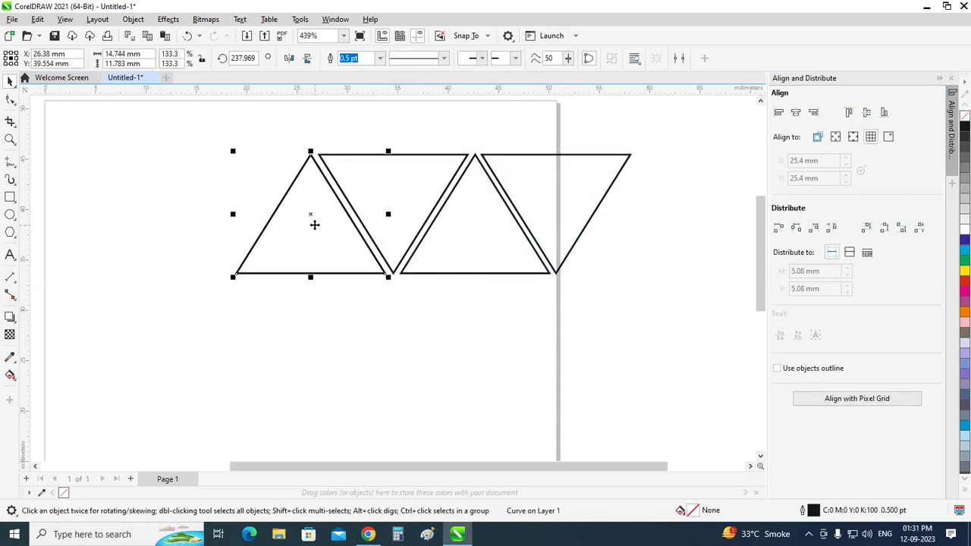
{"action": "mouse_move", "coordinate": [314, 223]}
{"action": "left_mouse_down"}
{"action": "mouse_move", "coordinate": [654, 238]}
{"action": "mouse_move", "coordinate": [644, 238]}
{"action": "left_mouse_up"}
{"action": "left_click", "coordinate": [664, 342]}
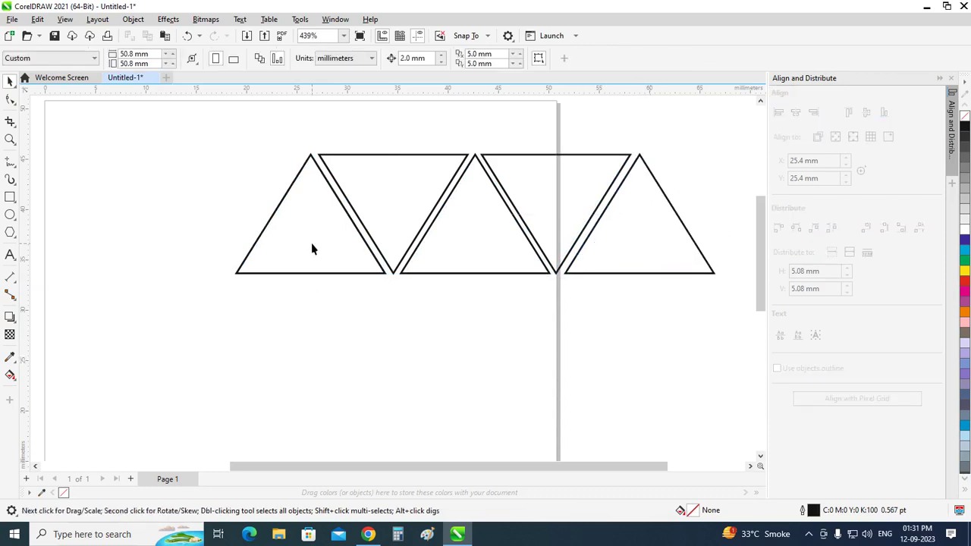
Select all five triangles and distribute their horizontal spacing evenly.
{"action": "scroll", "coordinate": [172, 227], "scroll_direction": "down", "scroll_amount": 1}
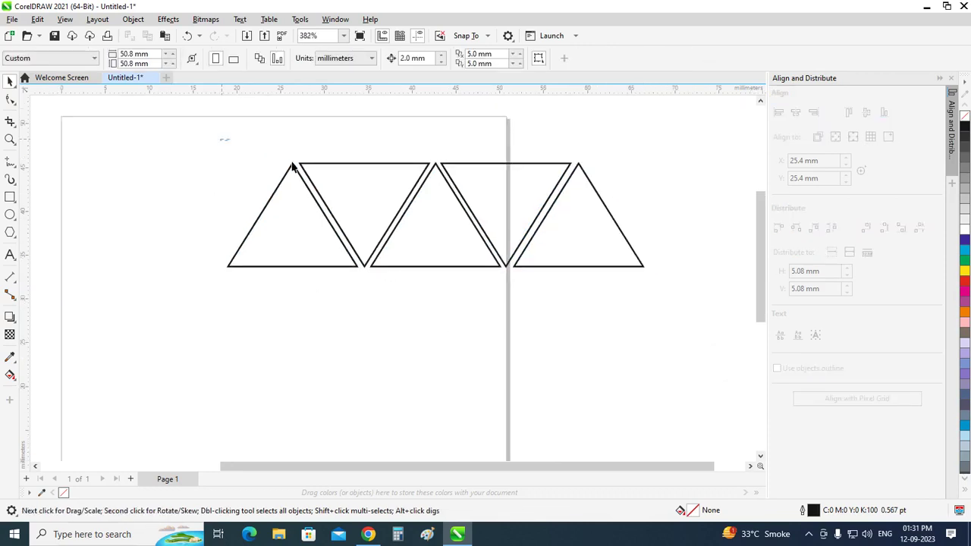
{"action": "left_click_drag", "start_coordinate": [292, 167], "coordinate": [724, 317]}
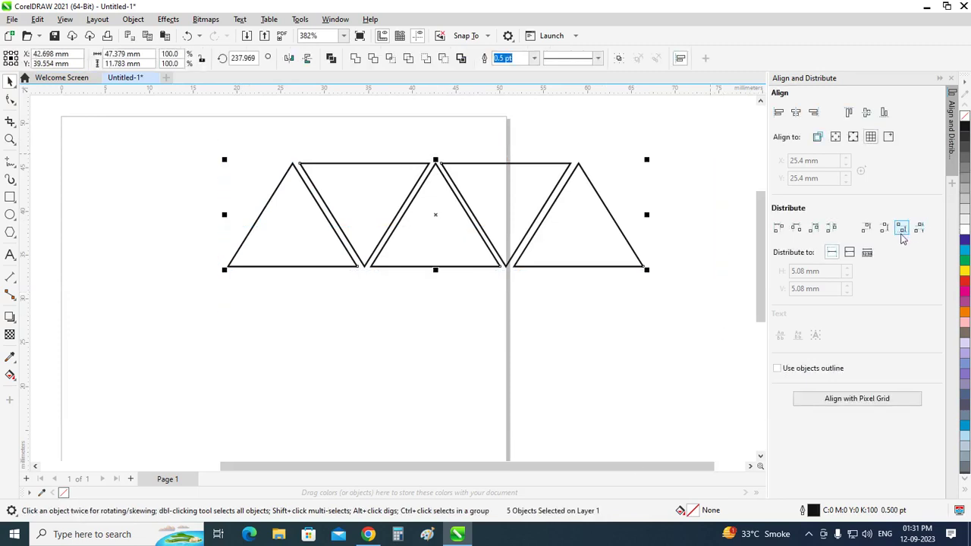
{"action": "left_click", "coordinate": [831, 228]}
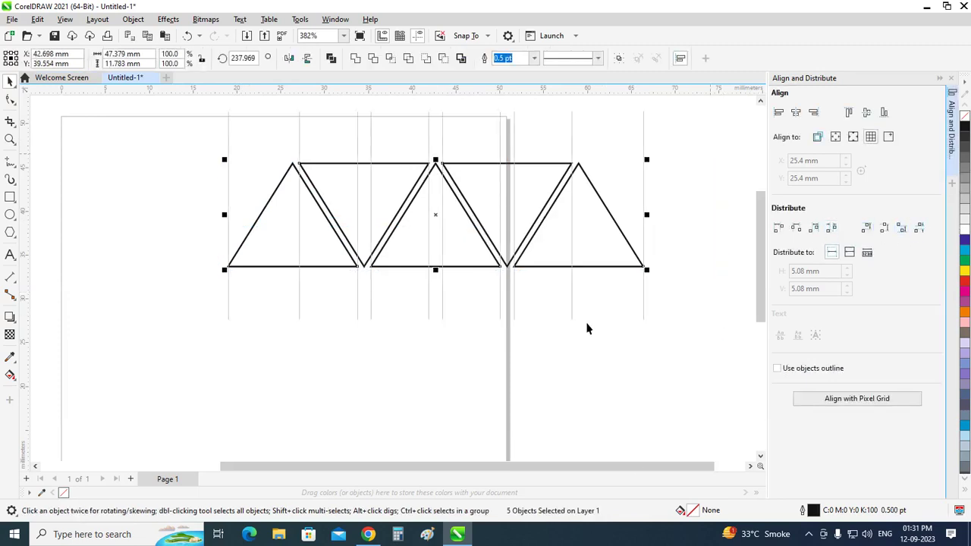
{"action": "left_click", "coordinate": [645, 369]}
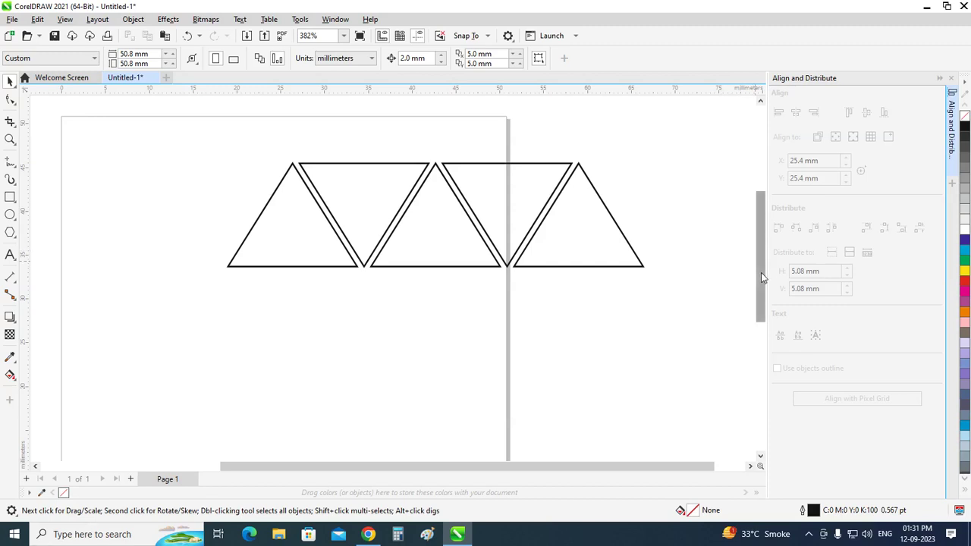
{"action": "left_click_drag", "start_coordinate": [761, 273], "coordinate": [758, 249]}
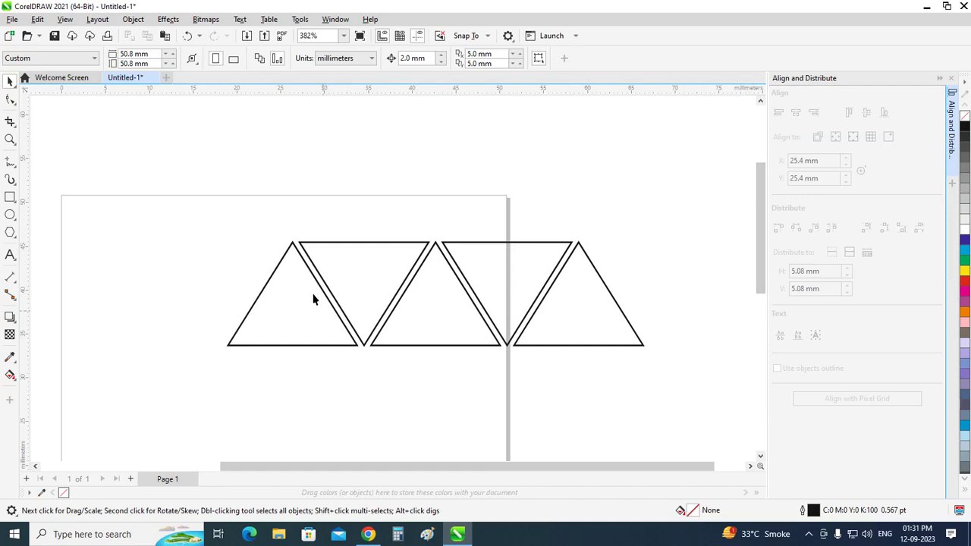
Mirror a copy of the first inverted triangle upward above the row, leaving a small gap.
{"action": "left_click", "coordinate": [274, 331]}
{"action": "left_click", "coordinate": [399, 291]}
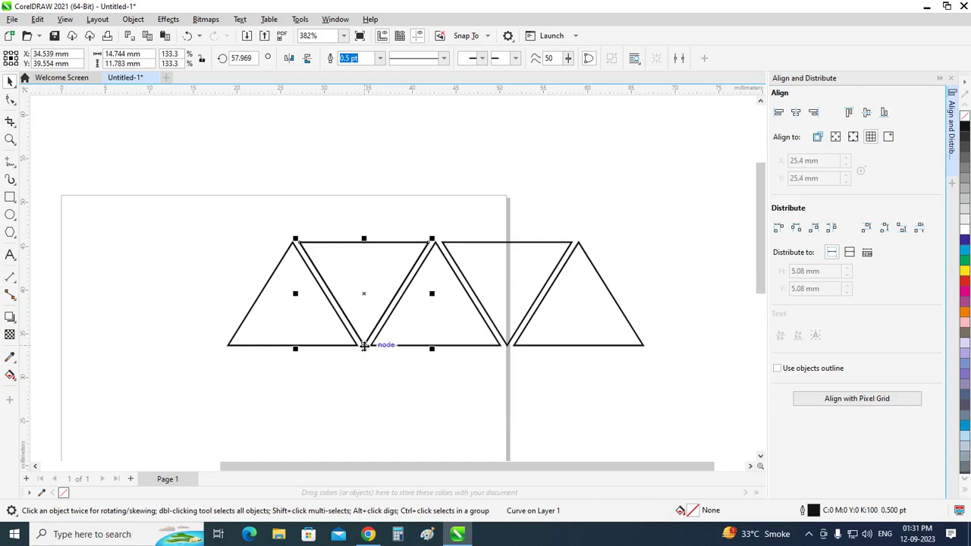
{"action": "left_click_drag", "start_coordinate": [364, 346], "coordinate": [417, 209]}
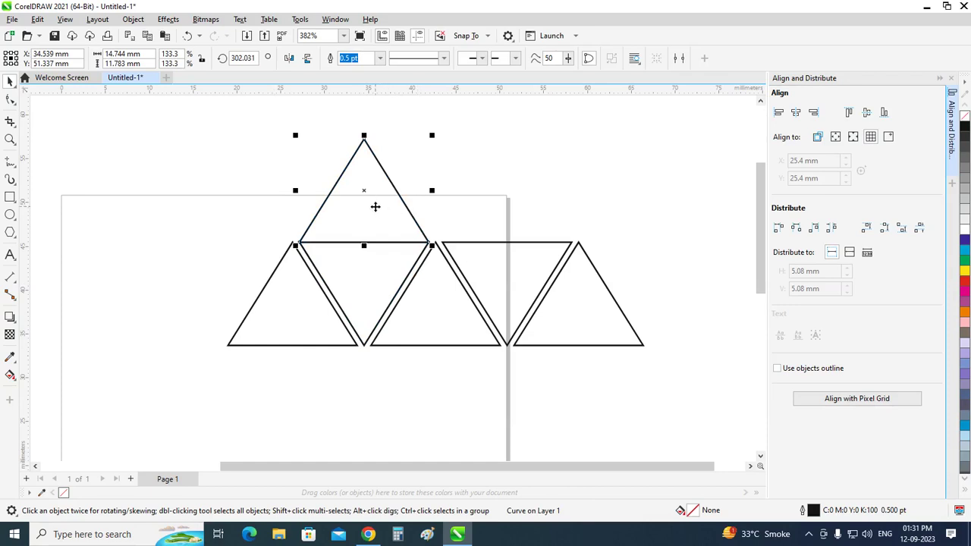
{"action": "left_click_drag", "start_coordinate": [375, 206], "coordinate": [377, 209]}
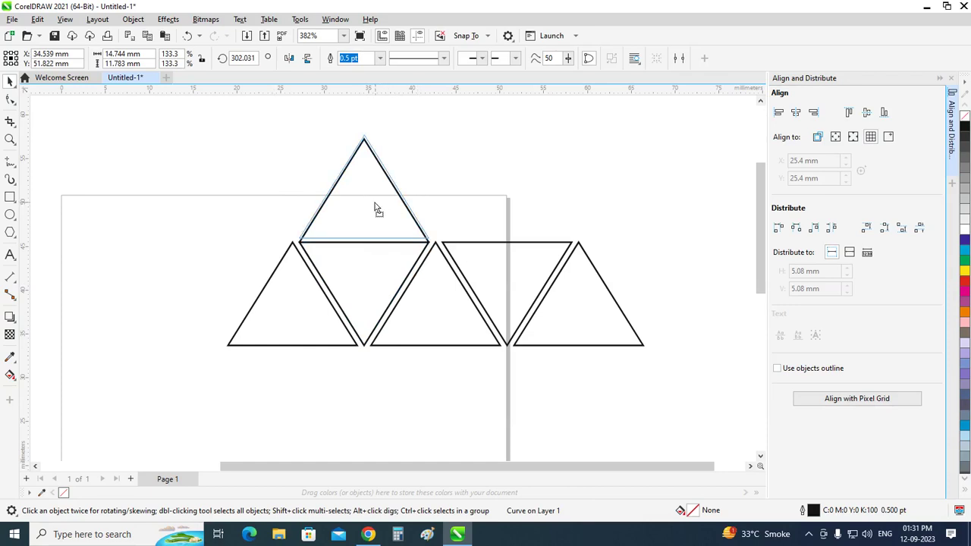
{"action": "left_click_drag", "start_coordinate": [377, 208], "coordinate": [375, 200]}
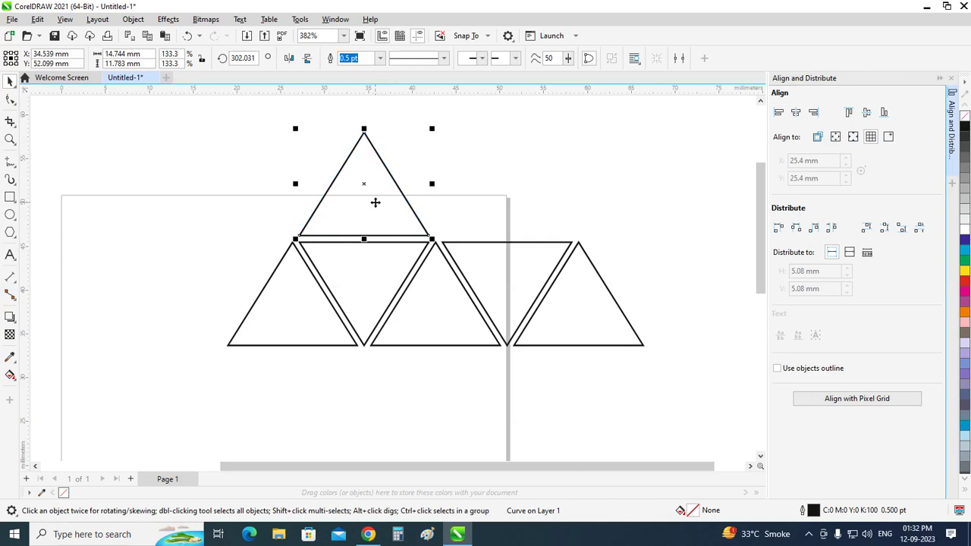
Mirror a copy of the middle upright triangle upward as the middle row's inverted triangle.
{"action": "left_click", "coordinate": [474, 307]}
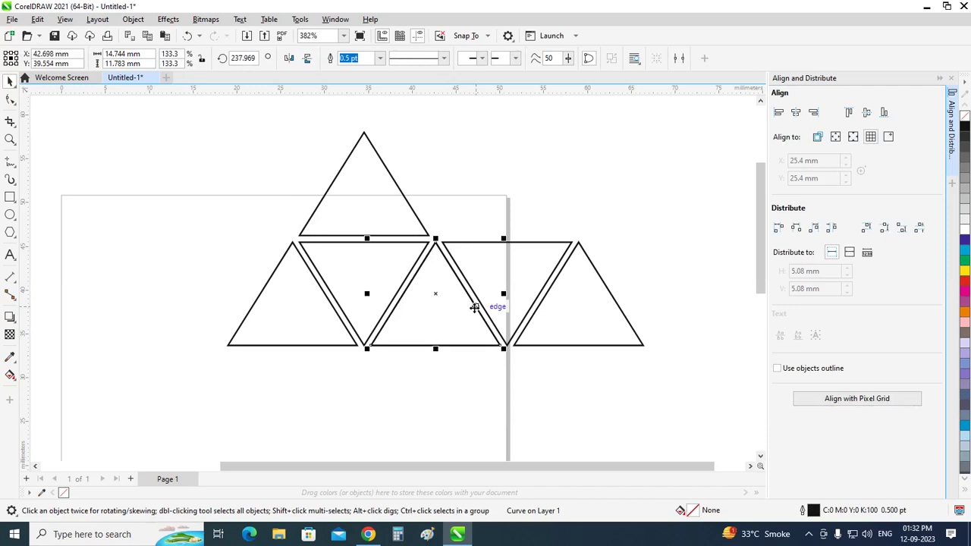
{"action": "left_click_drag", "start_coordinate": [436, 348], "coordinate": [483, 196]}
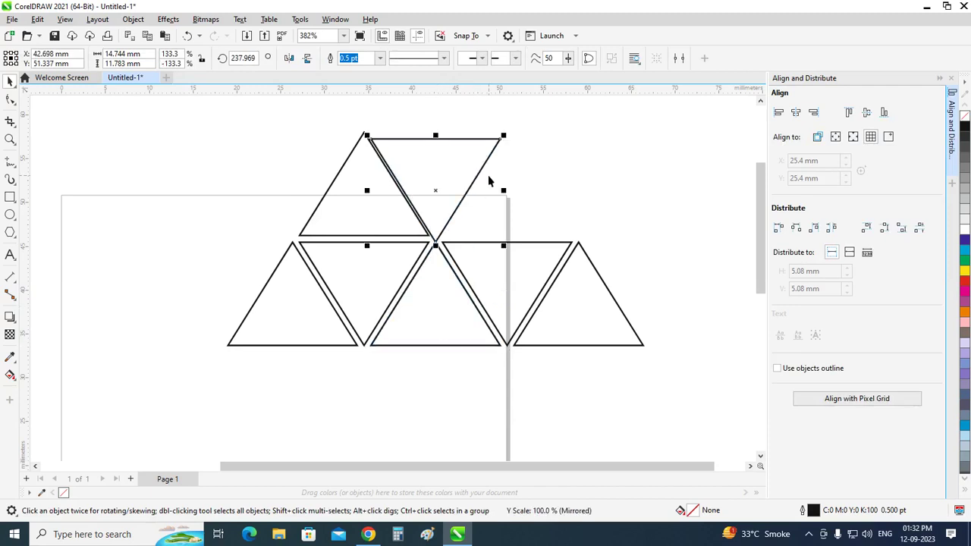
{"action": "left_click", "coordinate": [348, 158], "text": "shift"}
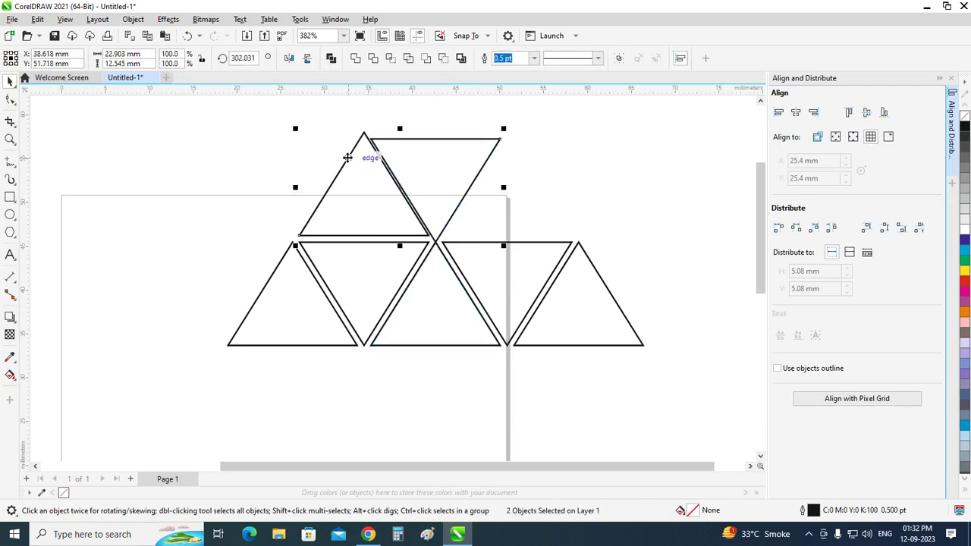
{"action": "left_click", "coordinate": [657, 163]}
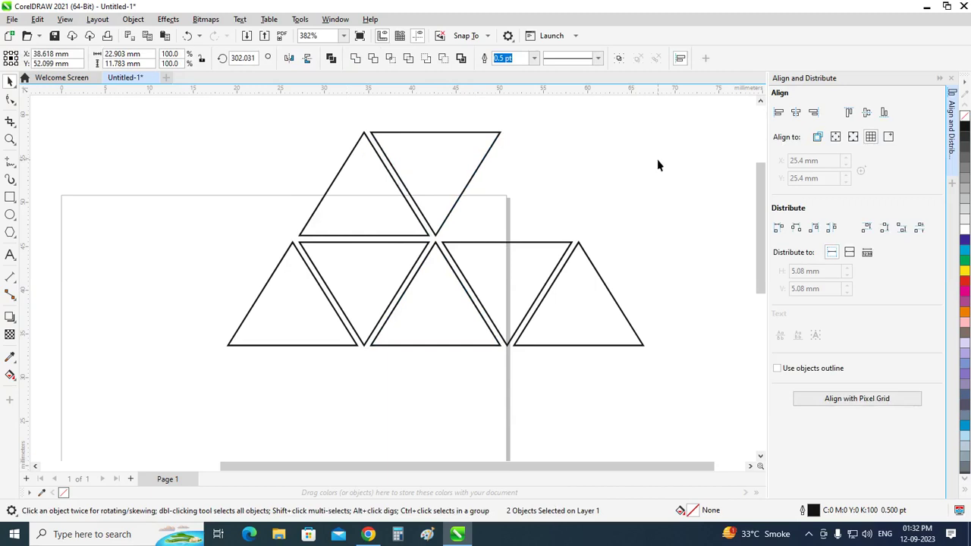
{"action": "left_click", "coordinate": [547, 242]}
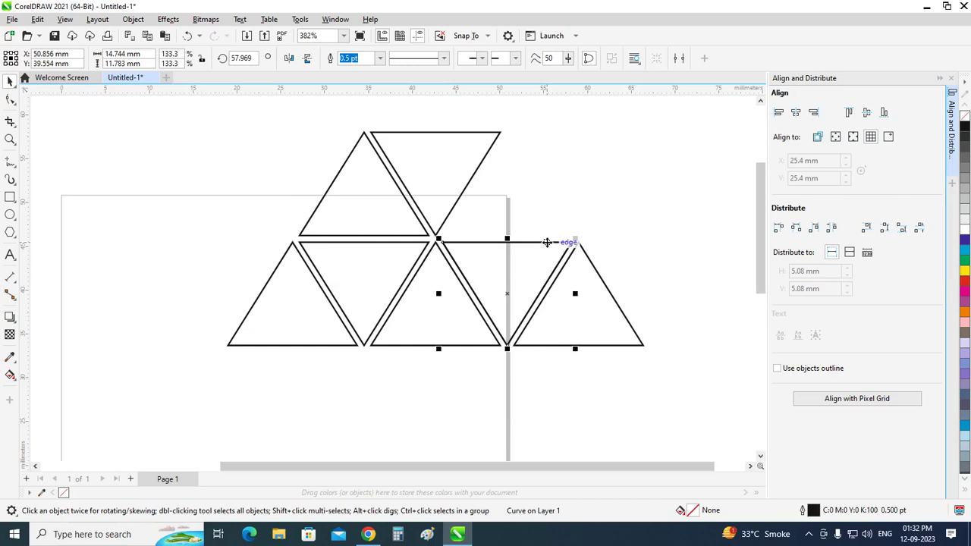
{"action": "left_click", "coordinate": [501, 138], "text": "shift"}
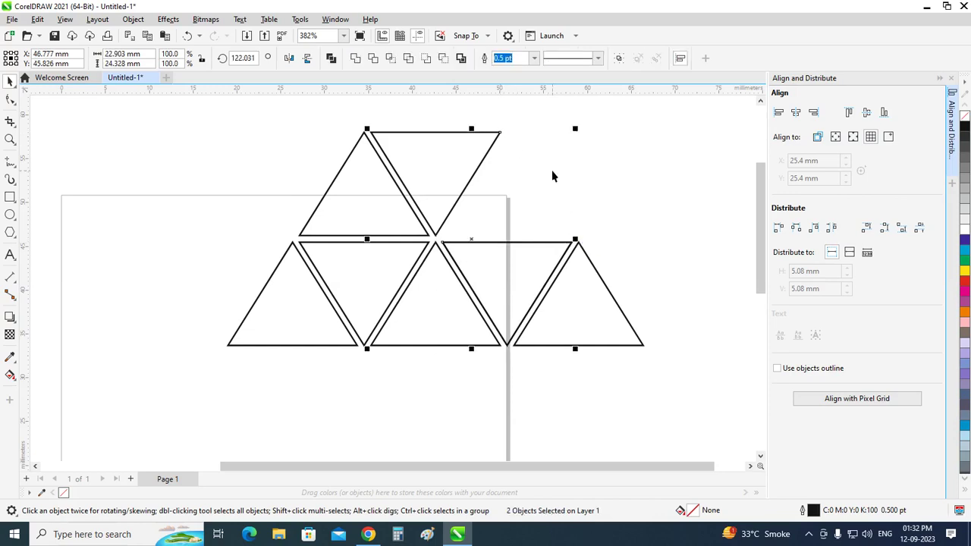
{"action": "key", "text": "t"}
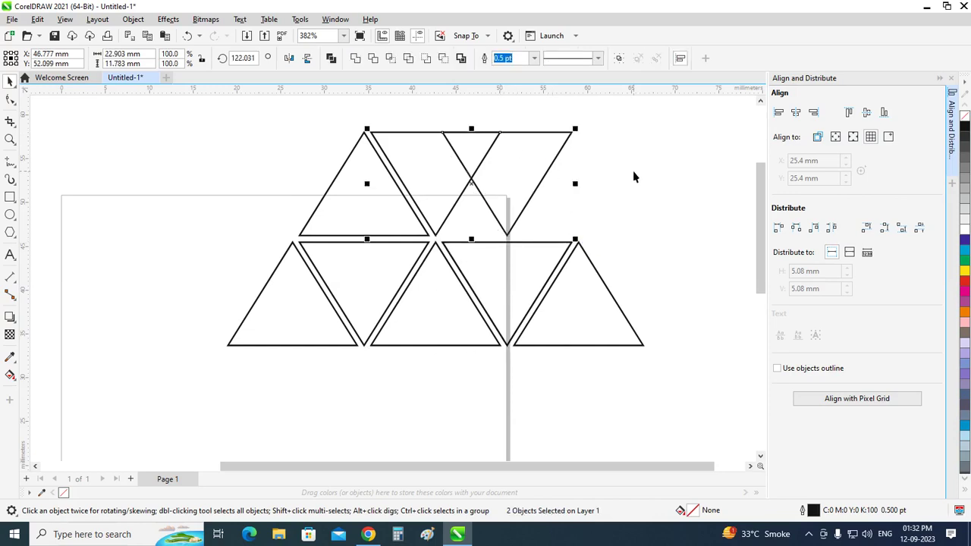
{"action": "key", "text": "ctrl+z"}
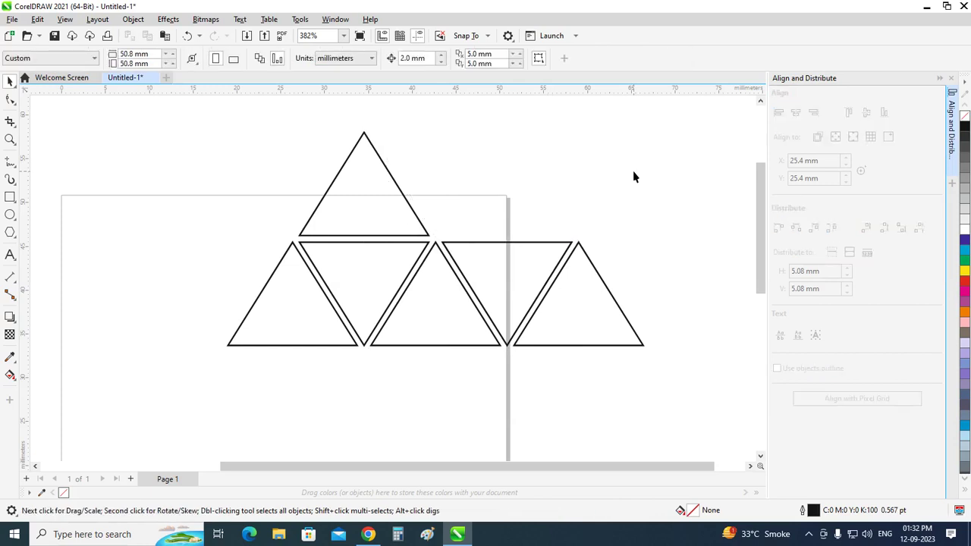
Delete the stray inverted triangle at the upper right.
{"action": "left_click", "coordinate": [563, 164]}
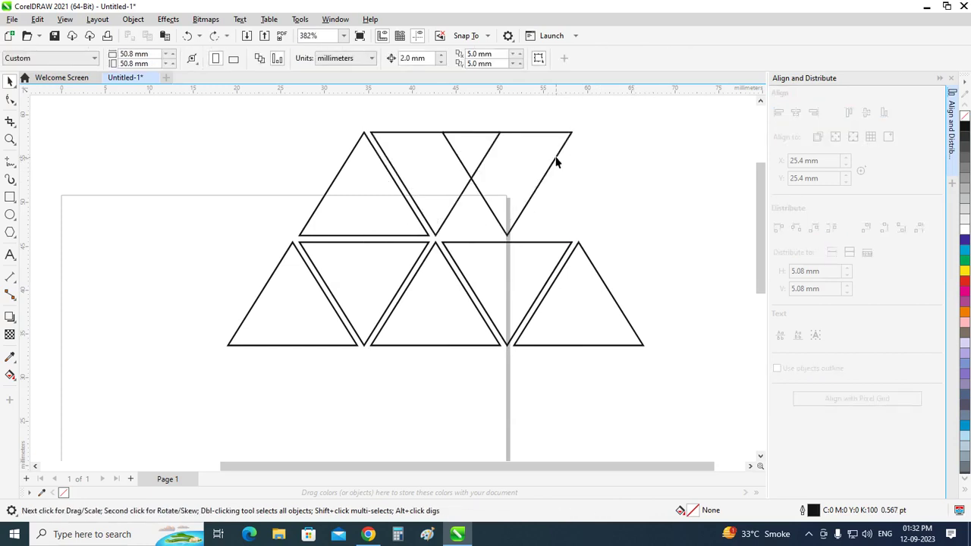
{"action": "left_click", "coordinate": [556, 159]}
{"action": "key", "text": "Delete"}
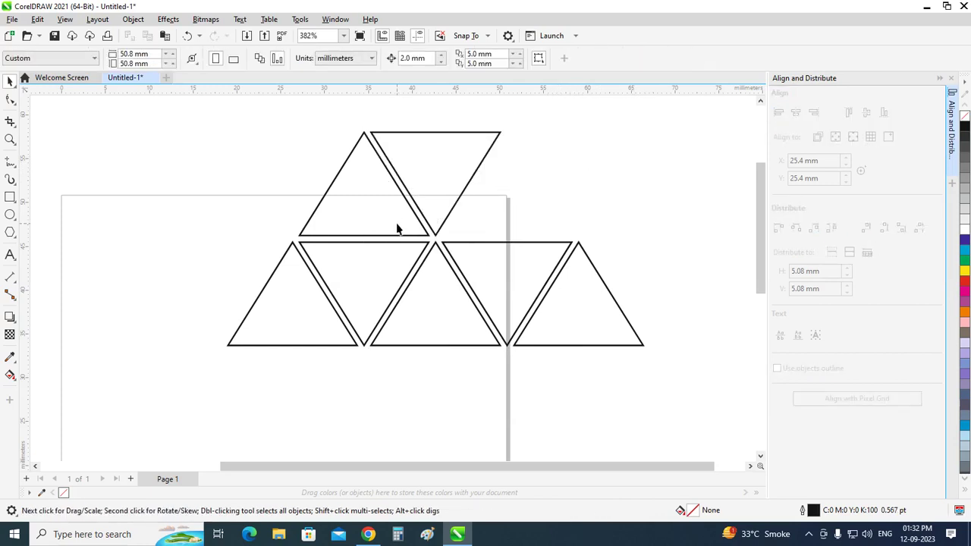
Drag-copy the middle row's left upright triangle to that row's right end.
{"action": "left_click", "coordinate": [422, 230]}
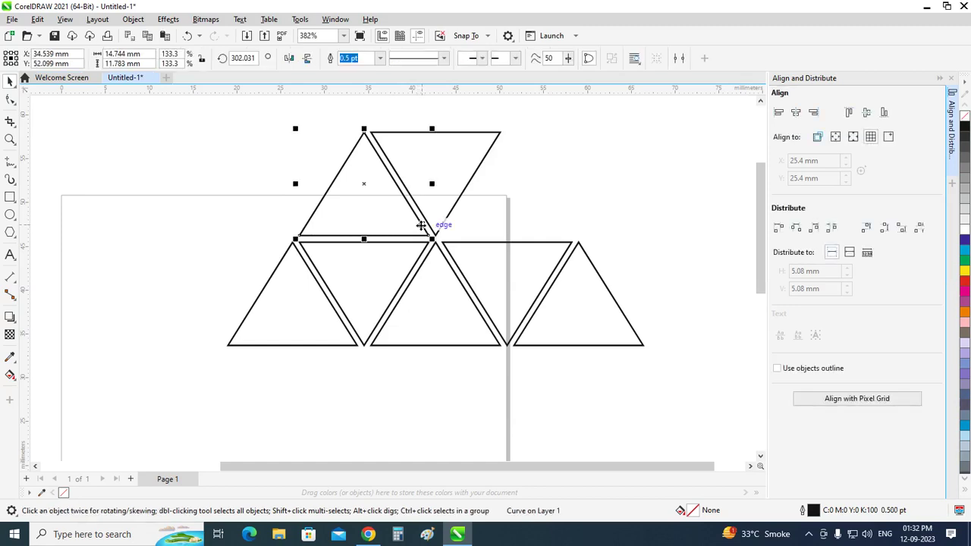
{"action": "left_click_drag", "start_coordinate": [369, 187], "coordinate": [507, 198]}
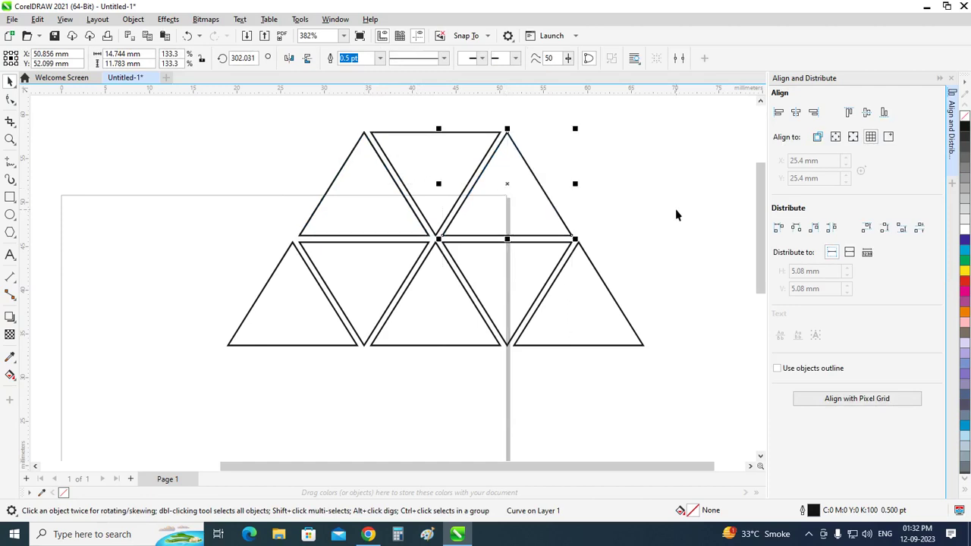
{"action": "left_click", "coordinate": [677, 216]}
{"action": "left_click_drag", "start_coordinate": [756, 223], "coordinate": [751, 198]}
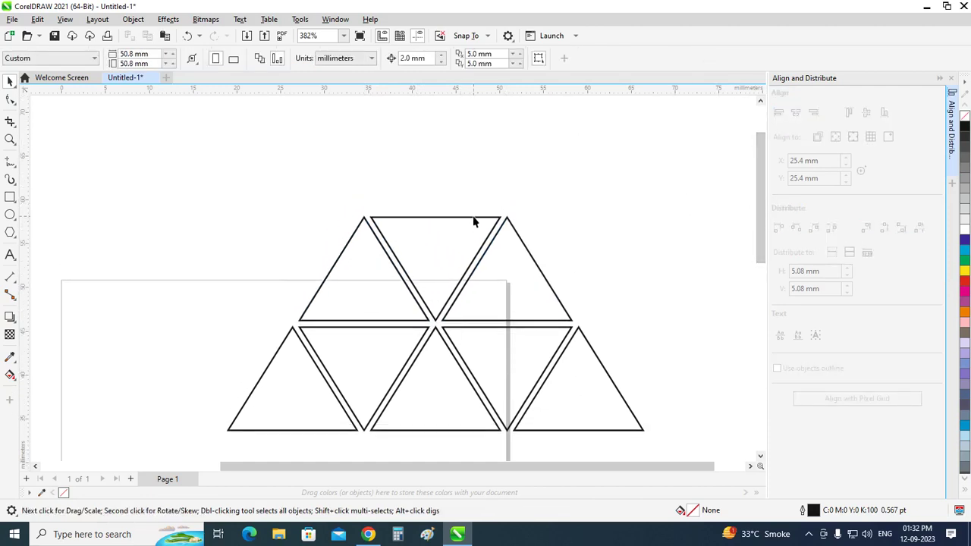
Mirror a copy of the middle inverted triangle upward as the pyramid's apex.
{"action": "left_click", "coordinate": [473, 218]}
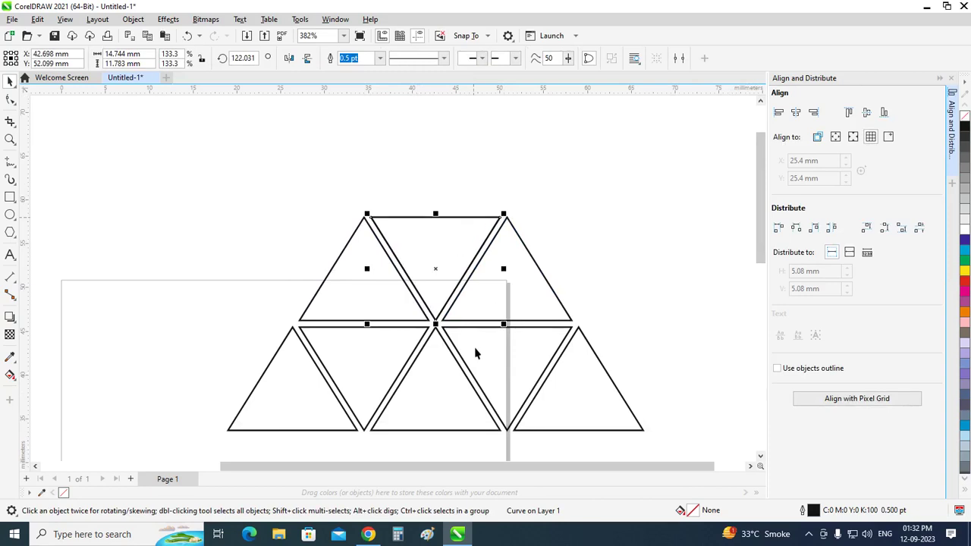
{"action": "left_click_drag", "start_coordinate": [439, 333], "coordinate": [456, 189]}
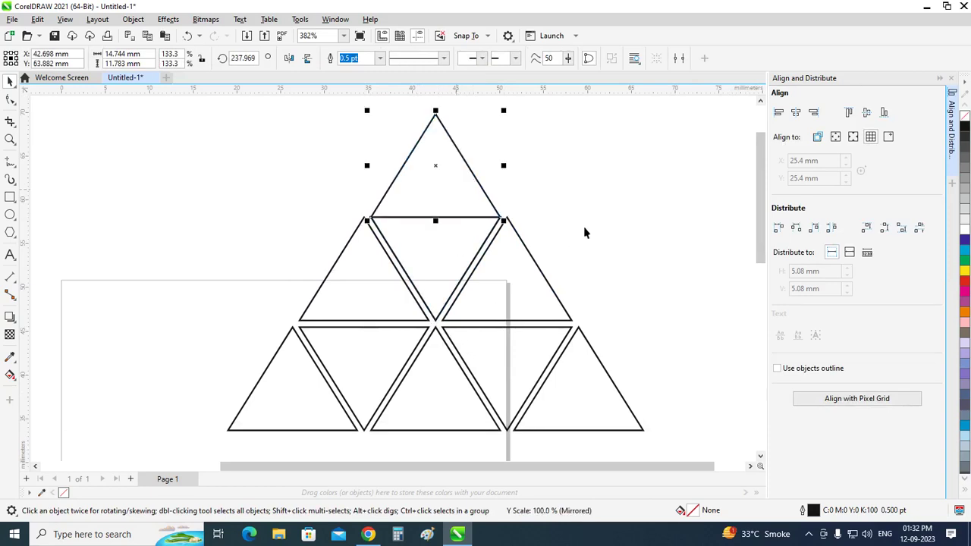
{"action": "left_click", "coordinate": [618, 217]}
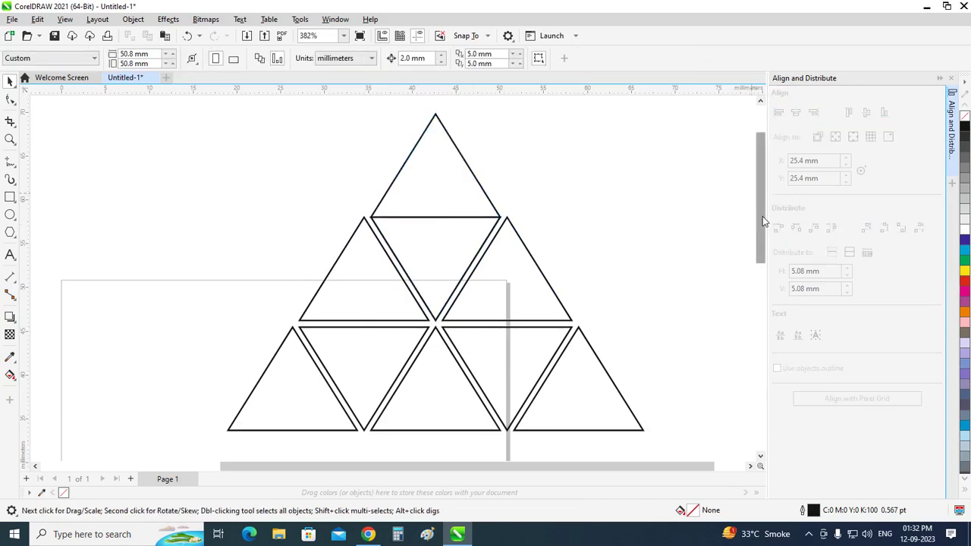
{"action": "left_click_drag", "start_coordinate": [762, 216], "coordinate": [764, 209]}
Test the apex triangle's position with 2 mm nudges up and back down.
{"action": "left_click", "coordinate": [486, 230]}
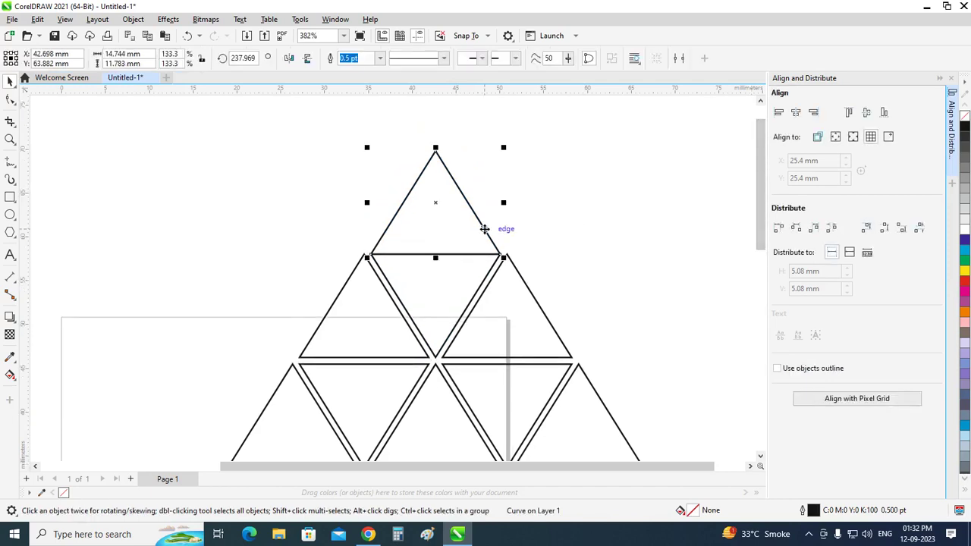
{"action": "left_click_drag", "start_coordinate": [485, 228], "coordinate": [484, 223]}
{"action": "key", "text": "ctrl+z"}
{"action": "left_click", "coordinate": [557, 221]}
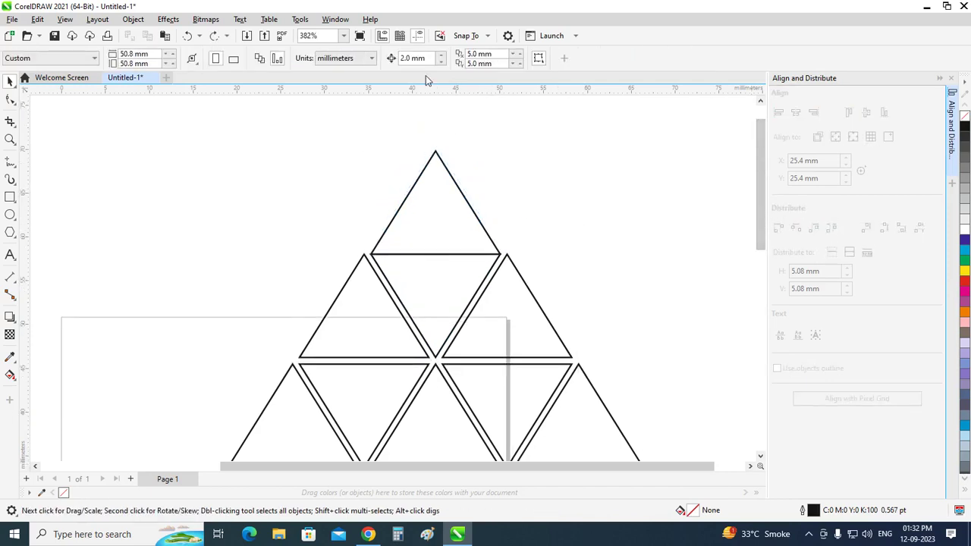
{"action": "left_click", "coordinate": [497, 241]}
{"action": "key", "text": "Up"}
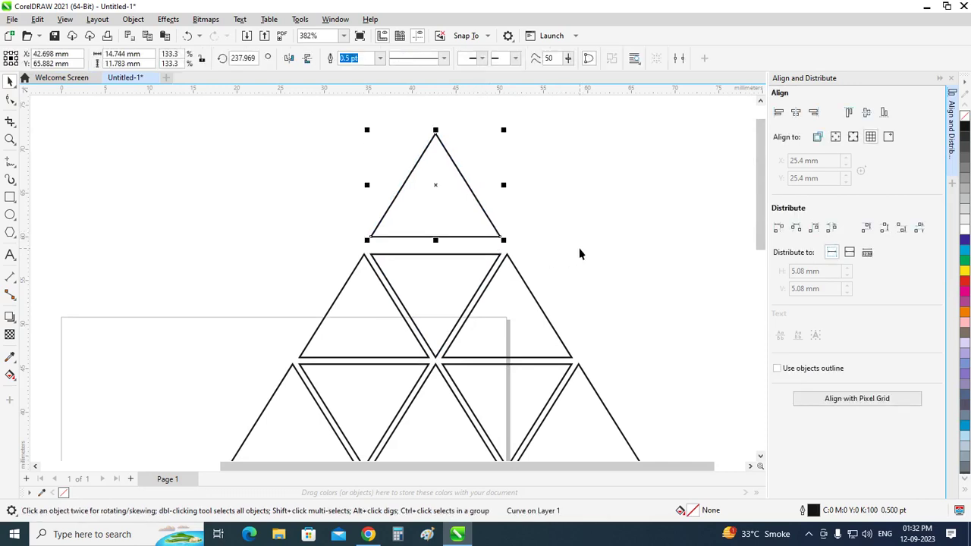
{"action": "key", "text": "Down"}
{"action": "key", "text": "Escape"}
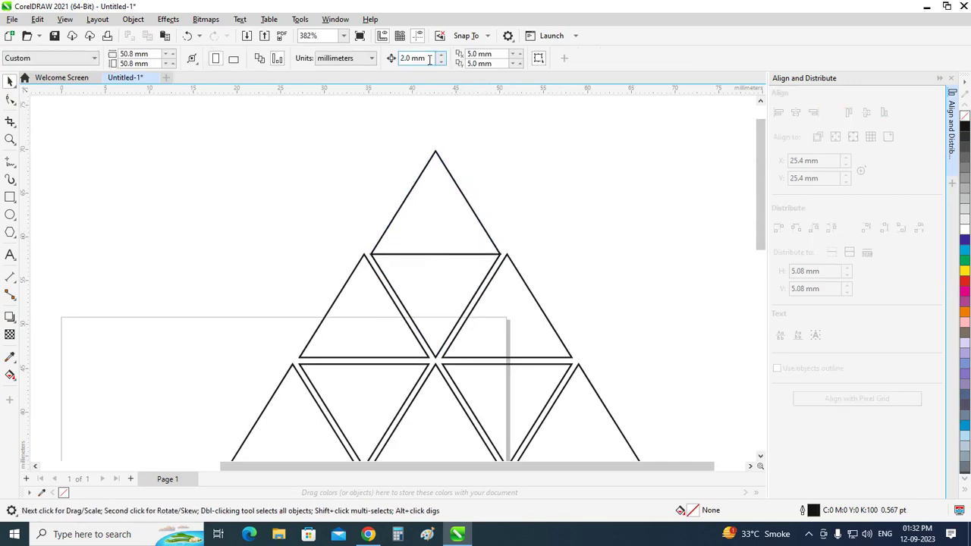
Set the nudge distance to 1 mm and nudge the apex up 1 mm.
{"action": "type", "text": "1"}
{"action": "key", "text": "Return"}
{"action": "left_click", "coordinate": [478, 222]}
{"action": "key", "text": "Up"}
{"action": "key", "text": "Escape"}
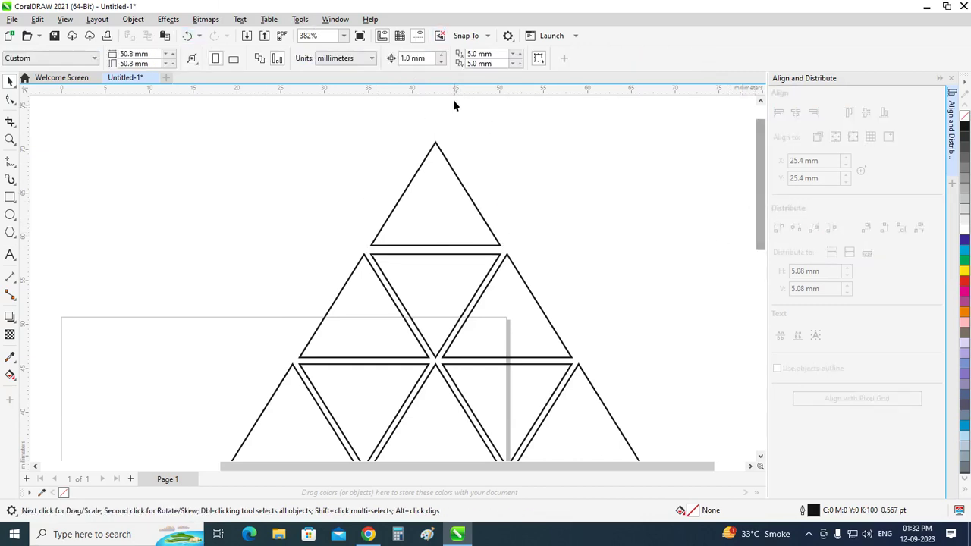
Set the nudge distance to 0.5 mm and nudge the apex down 0.5 mm.
{"action": "double_click", "coordinate": [413, 57]}
{"action": "key", "text": "BackSpace"}
{"action": "type", "text": ".5"}
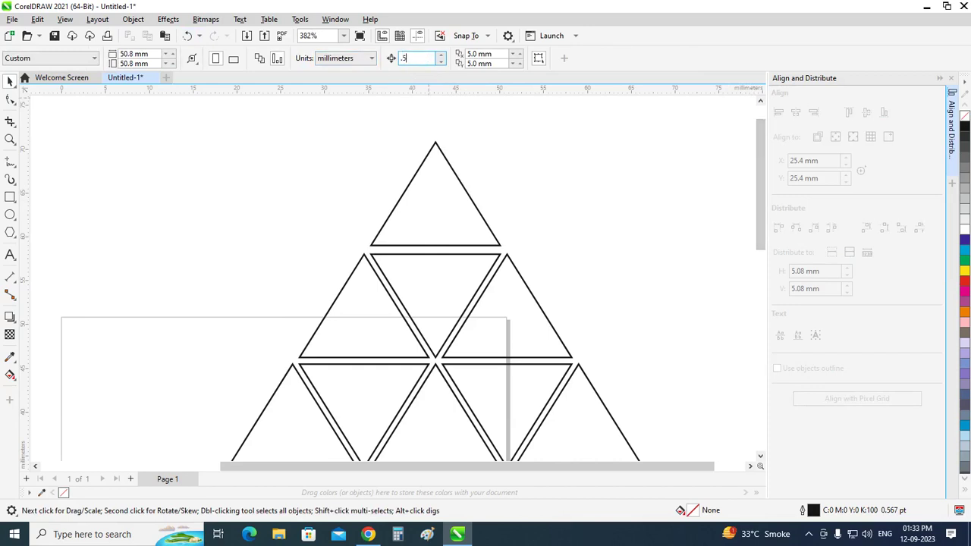
{"action": "key", "text": "Return"}
{"action": "left_click", "coordinate": [472, 206]}
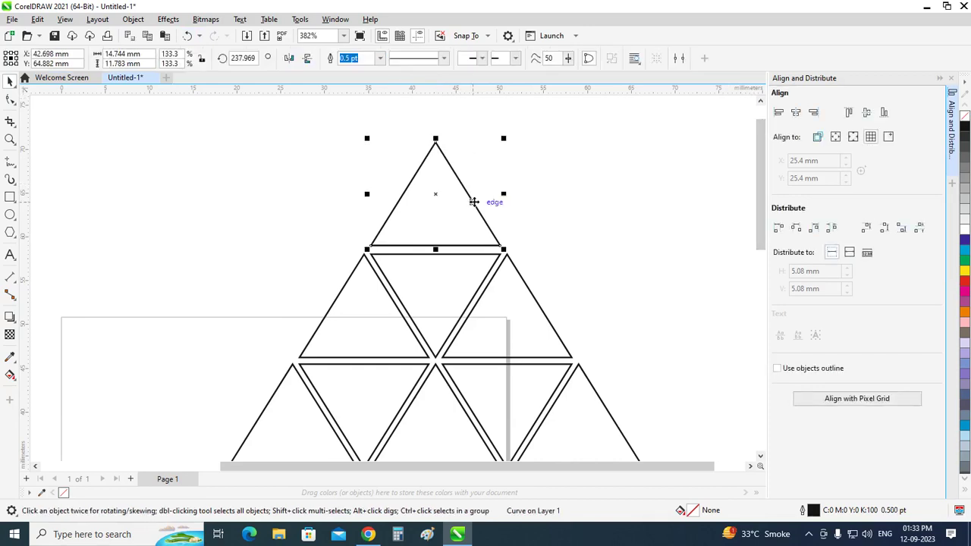
{"action": "key", "text": "Down"}
{"action": "left_click", "coordinate": [495, 125]}
{"action": "left_click_drag", "start_coordinate": [760, 205], "coordinate": [761, 236]}
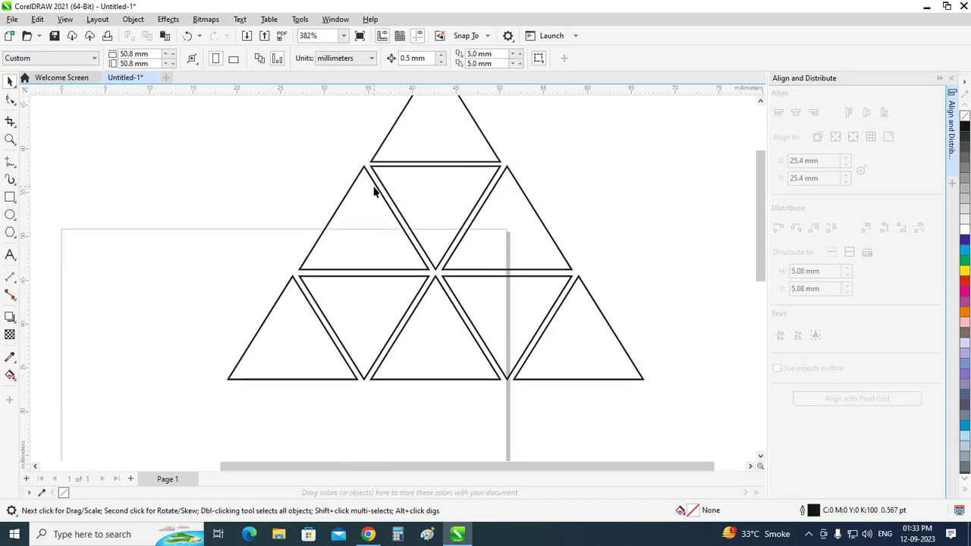
{"action": "left_click", "coordinate": [375, 187]}
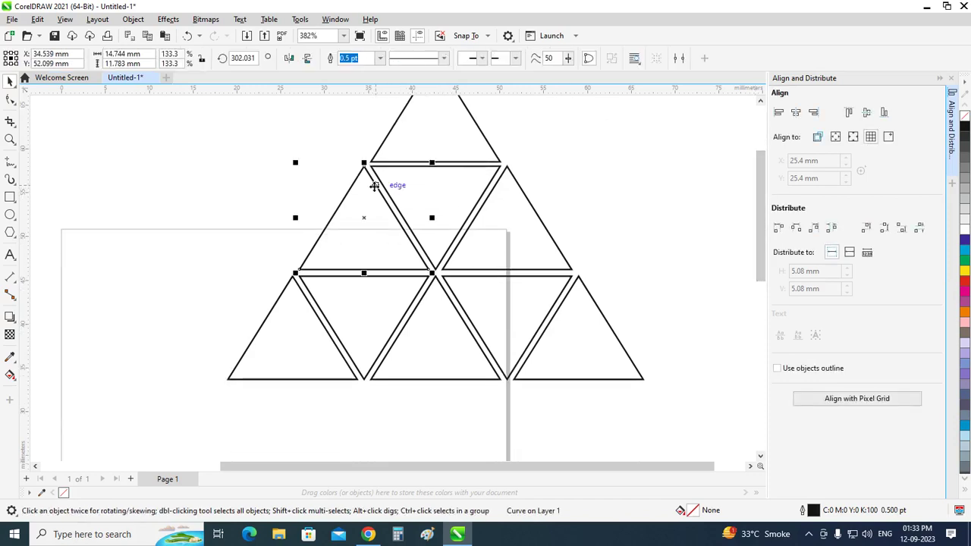
Scale up a copy of the top triangle about its centre to frame the pyramid.
{"action": "scroll", "coordinate": [329, 250], "scroll_direction": "down", "scroll_amount": 1}
{"action": "scroll", "coordinate": [321, 249], "scroll_direction": "down", "scroll_amount": 1}
{"action": "scroll", "coordinate": [371, 166], "scroll_direction": "up", "scroll_amount": 1}
{"action": "left_click", "coordinate": [362, 164]}
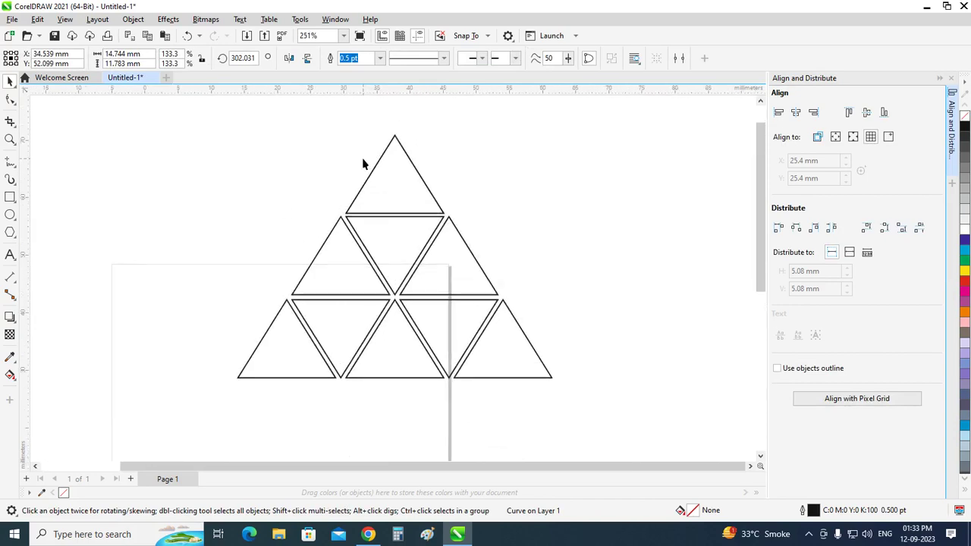
{"action": "scroll", "coordinate": [372, 164], "scroll_direction": "up", "scroll_amount": 1}
{"action": "left_click", "coordinate": [380, 166]}
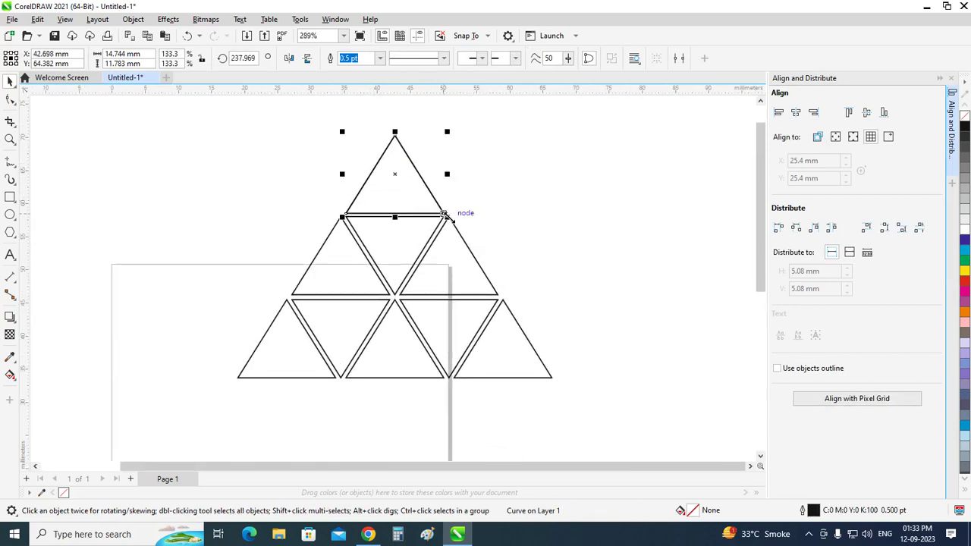
{"action": "left_click_drag", "start_coordinate": [447, 218], "coordinate": [644, 403]}
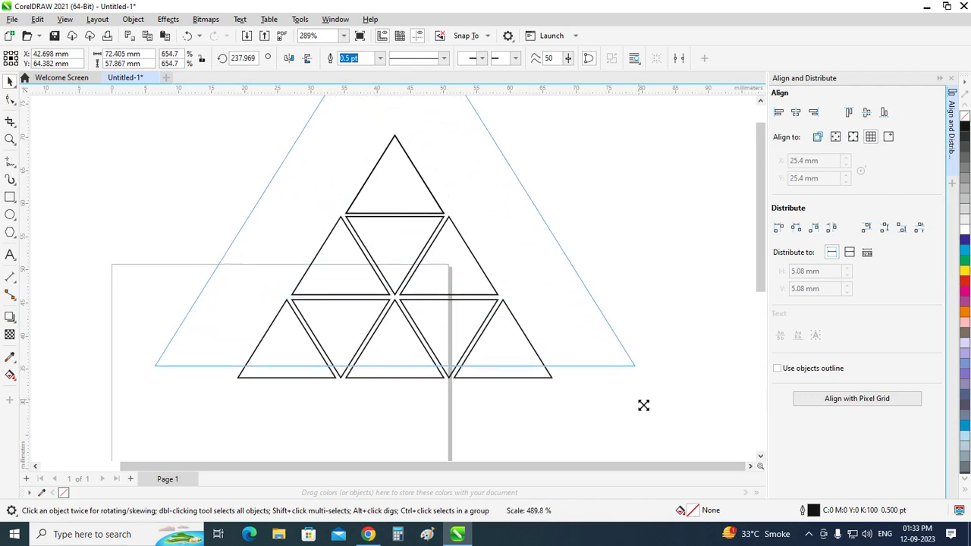
{"action": "scroll", "coordinate": [468, 372], "scroll_direction": "down", "scroll_amount": 3}
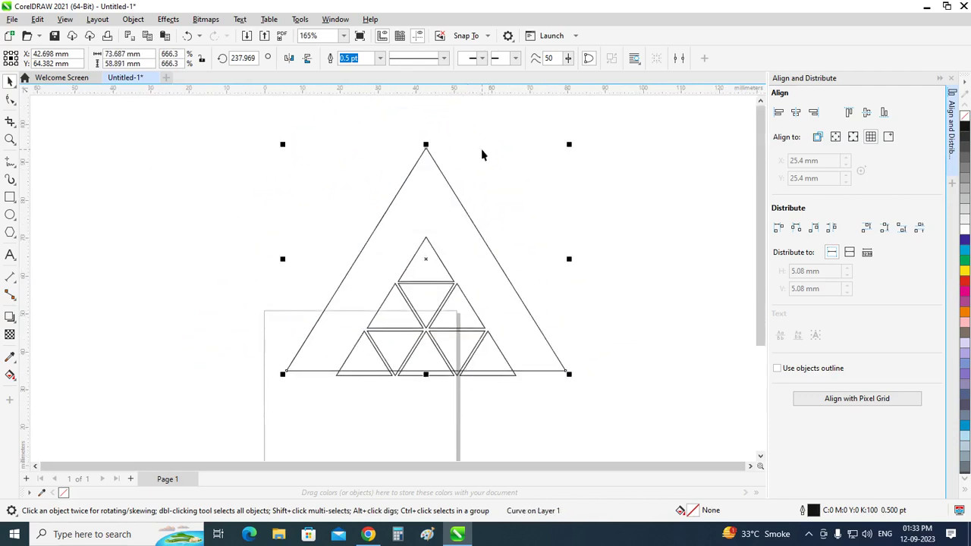
Centre the nine small triangles inside the large outer triangle.
{"action": "left_click", "coordinate": [482, 150]}
{"action": "left_click_drag", "start_coordinate": [321, 203], "coordinate": [567, 431]}
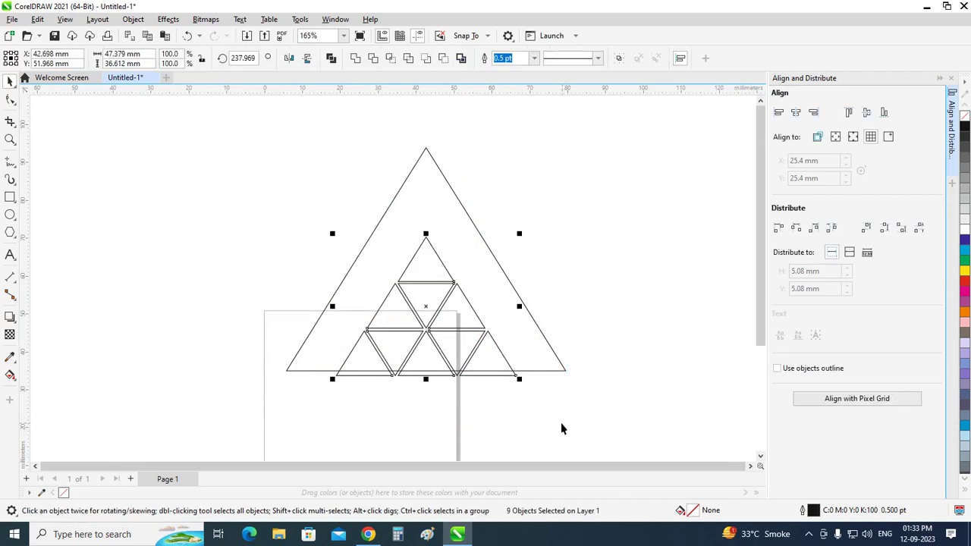
{"action": "left_click", "coordinate": [541, 333], "text": "shift"}
{"action": "key", "text": "c"}
{"action": "left_click", "coordinate": [496, 224]}
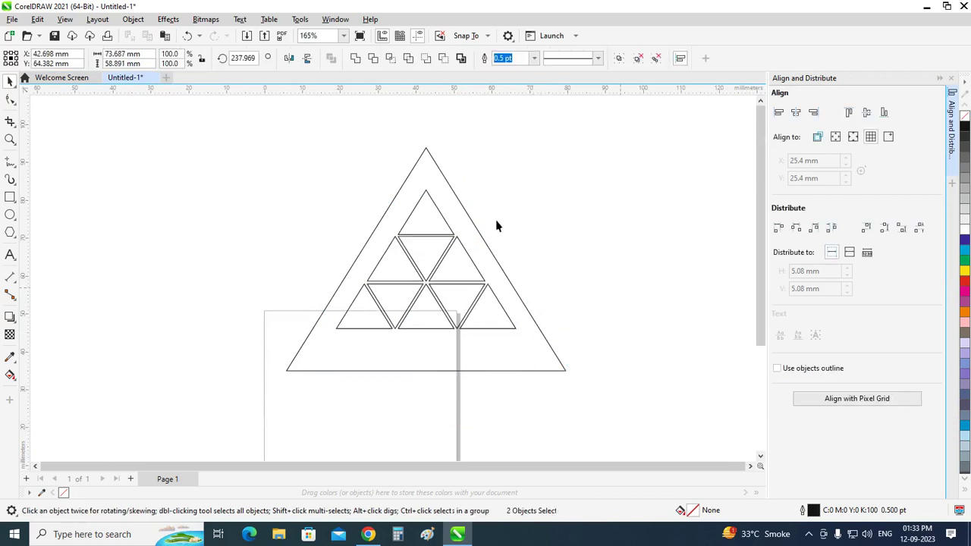
{"action": "scroll", "coordinate": [439, 226], "scroll_direction": "up", "scroll_amount": 2}
{"action": "scroll", "coordinate": [463, 241], "scroll_direction": "up", "scroll_amount": 1}
{"action": "left_click", "coordinate": [499, 233]}
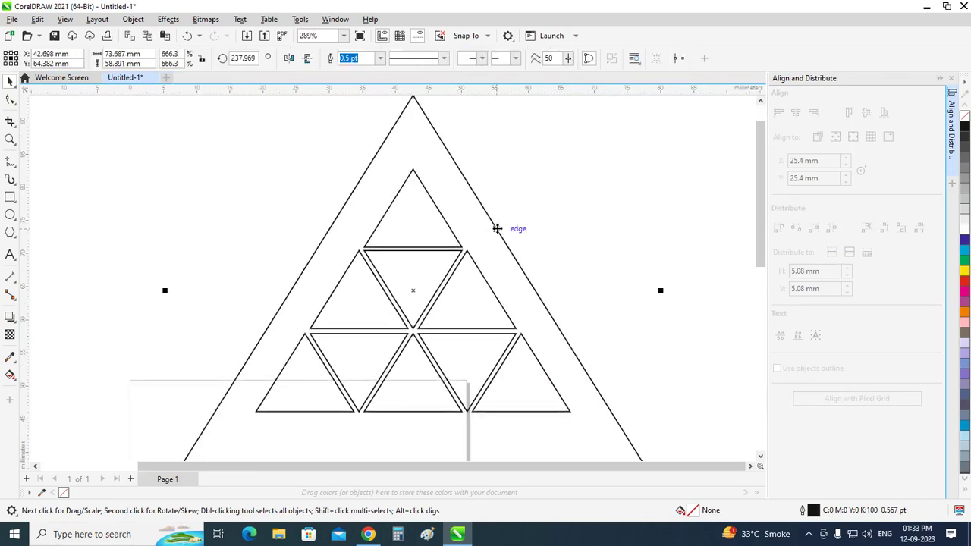
{"action": "scroll", "coordinate": [455, 234], "scroll_direction": "down", "scroll_amount": 1}
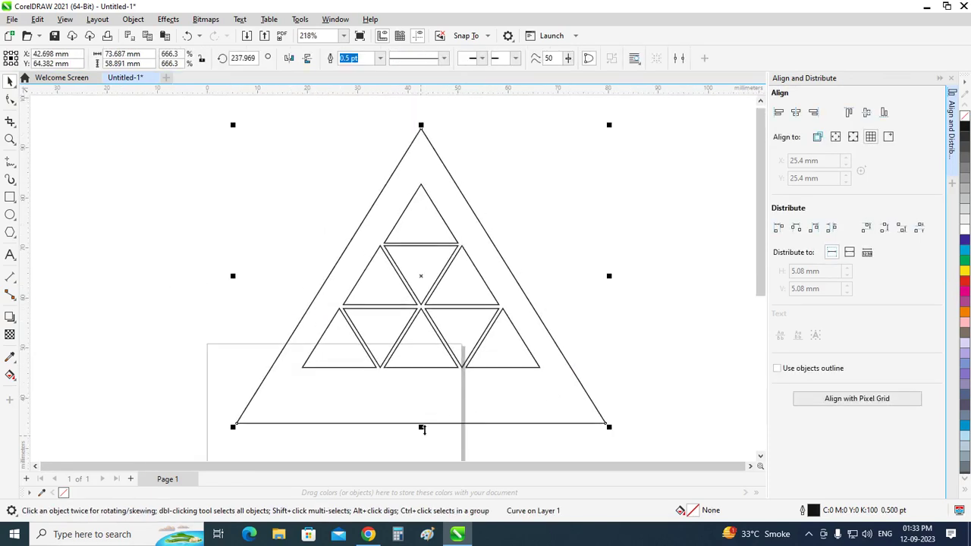
{"action": "left_click_drag", "start_coordinate": [610, 428], "coordinate": [546, 379]}
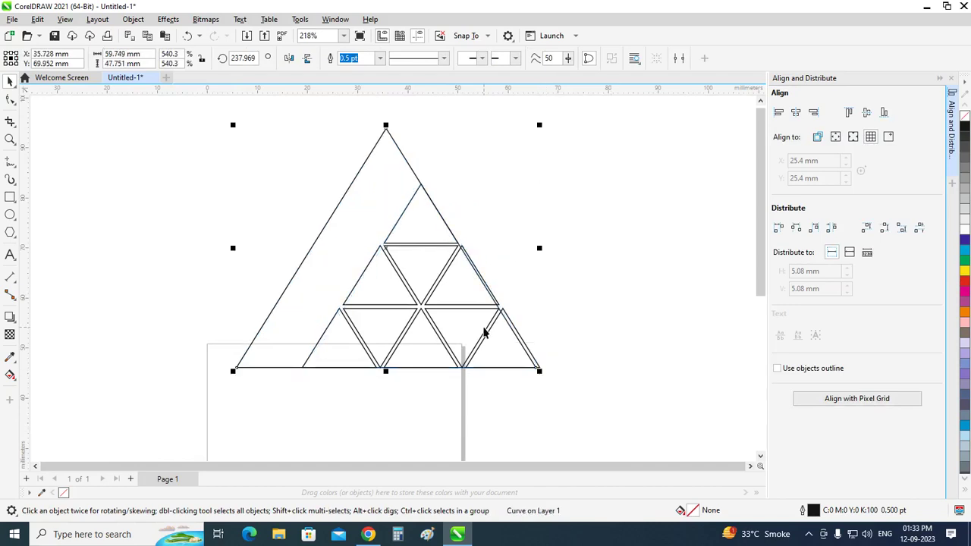
{"action": "key", "text": "ctrl+z"}
{"action": "left_click", "coordinate": [654, 258]}
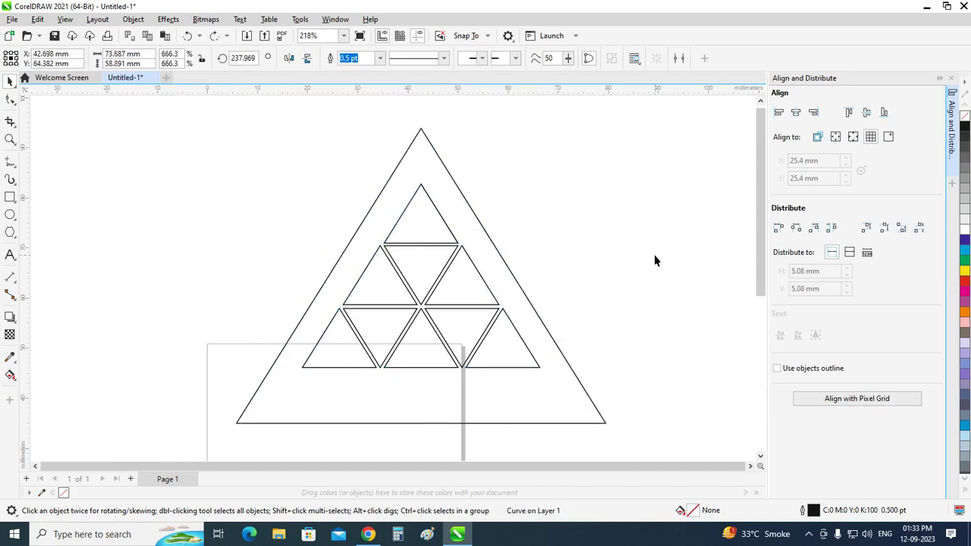
{"action": "left_click", "coordinate": [580, 389]}
{"action": "left_click_drag", "start_coordinate": [610, 427], "coordinate": [558, 386]}
{"action": "scroll", "coordinate": [444, 256], "scroll_direction": "up", "scroll_amount": 1}
{"action": "scroll", "coordinate": [455, 257], "scroll_direction": "up", "scroll_amount": 1}
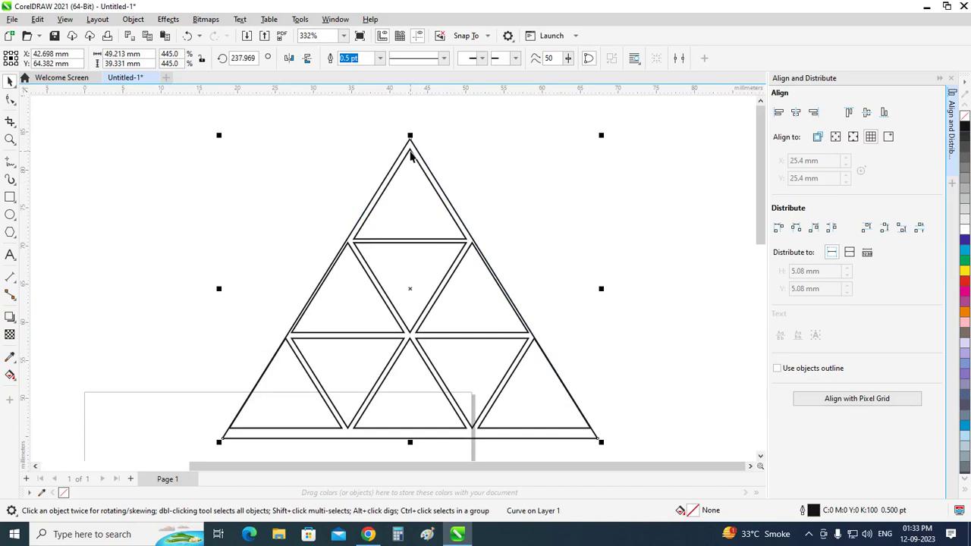
{"action": "left_click", "coordinate": [410, 149]}
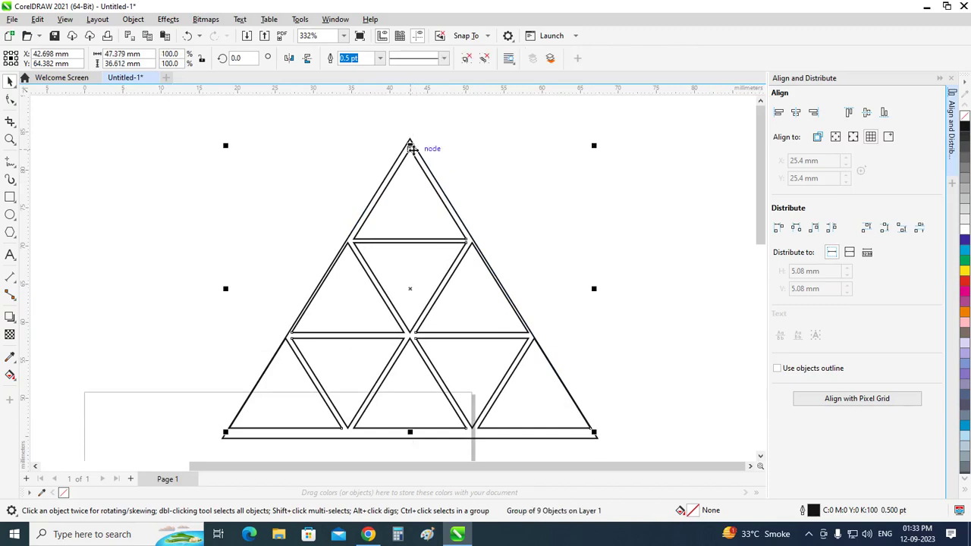
{"action": "left_click", "coordinate": [399, 156], "text": "shift"}
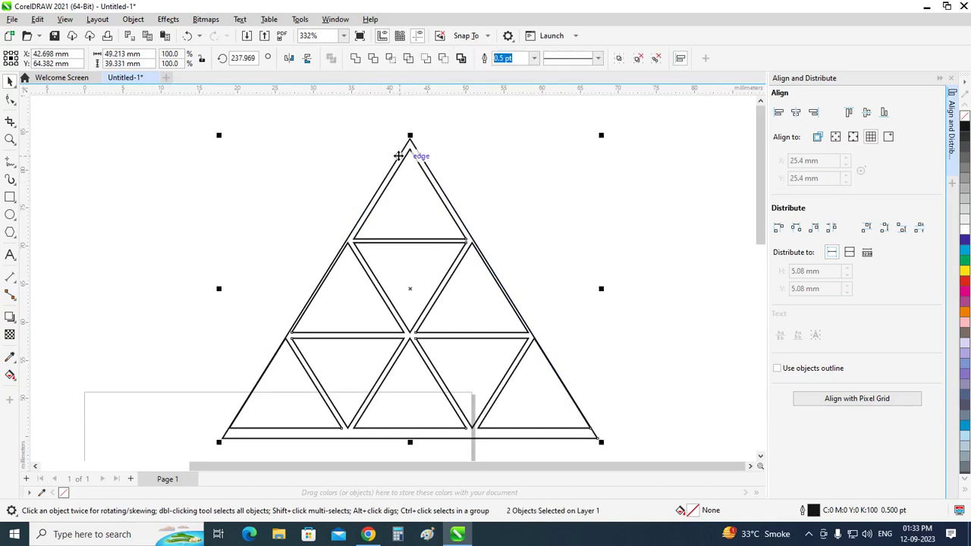
{"action": "left_click", "coordinate": [346, 361]}
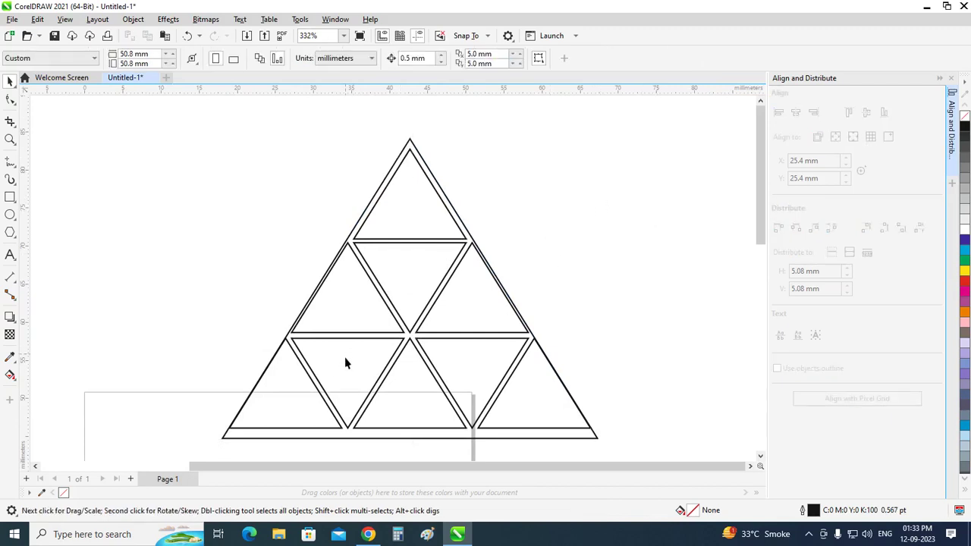
{"action": "left_click", "coordinate": [459, 433]}
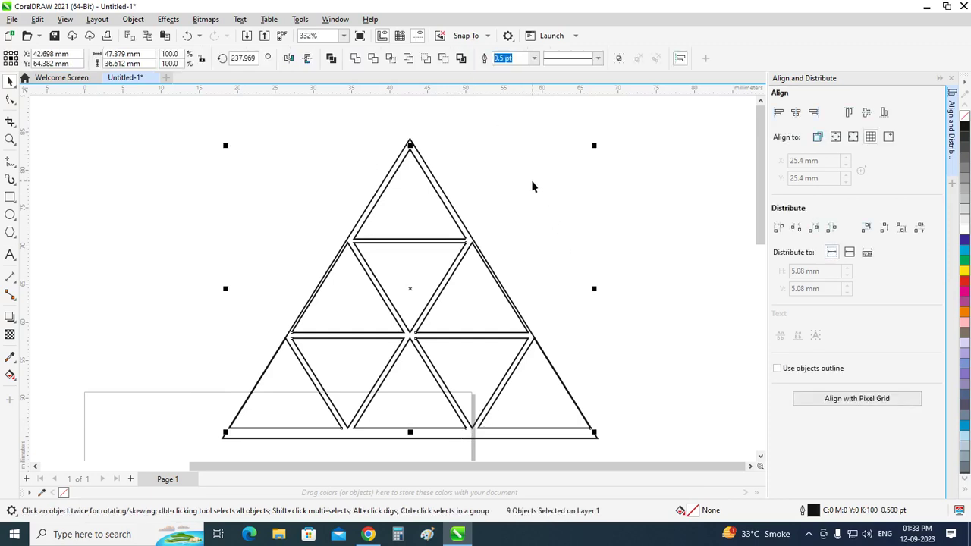
{"action": "left_click", "coordinate": [497, 203]}
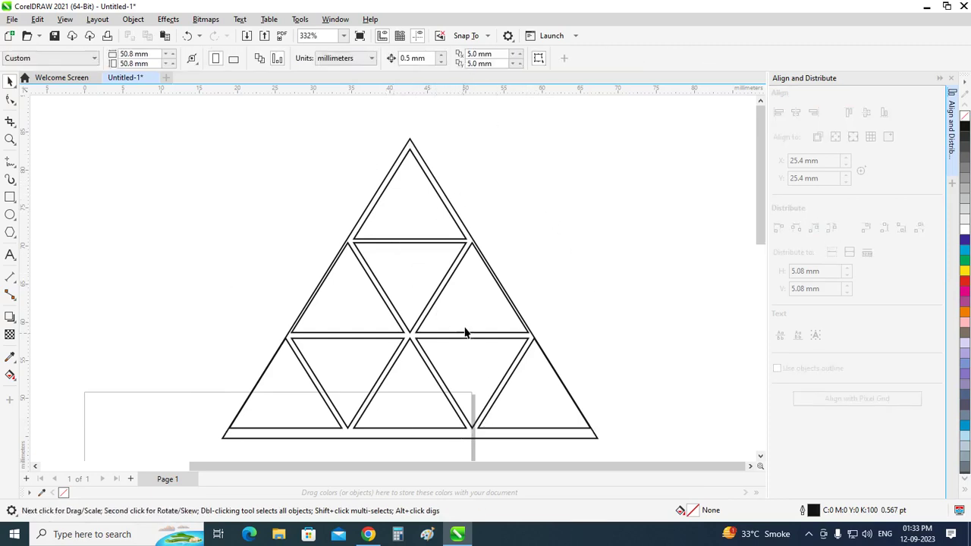
{"action": "scroll", "coordinate": [483, 307], "scroll_direction": "up", "scroll_amount": 1}
{"action": "scroll", "coordinate": [486, 281], "scroll_direction": "up", "scroll_amount": 1}
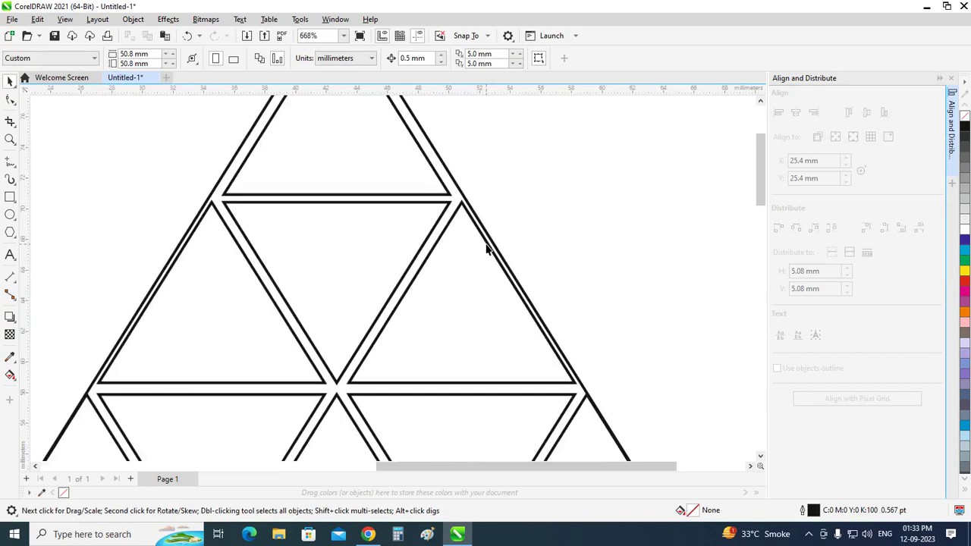
Shift the right middle-row triangle slightly right to adjust its gap.
{"action": "left_click", "coordinate": [457, 211]}
{"action": "scroll", "coordinate": [455, 296], "scroll_direction": "up", "scroll_amount": 1}
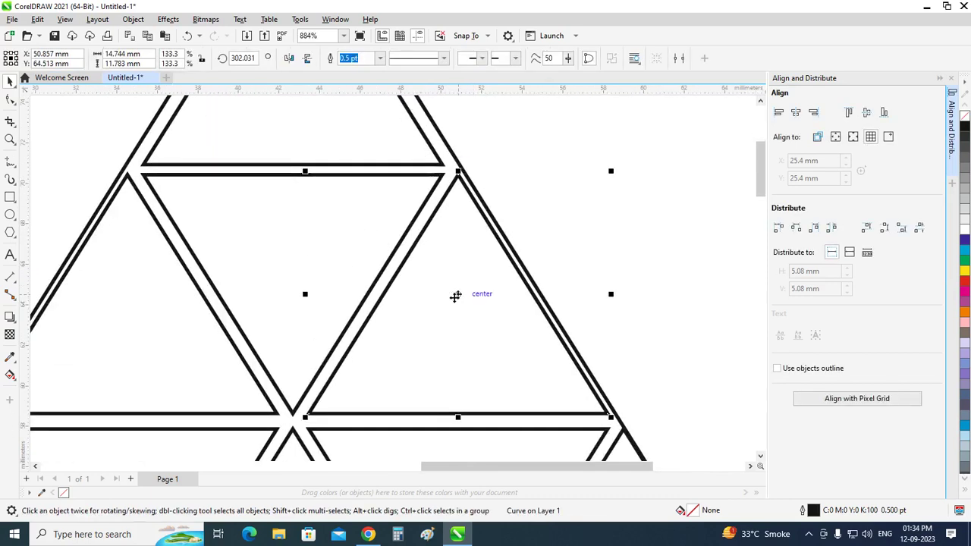
{"action": "left_click_drag", "start_coordinate": [455, 296], "coordinate": [467, 298]}
{"action": "scroll", "coordinate": [471, 300], "scroll_direction": "down", "scroll_amount": 1}
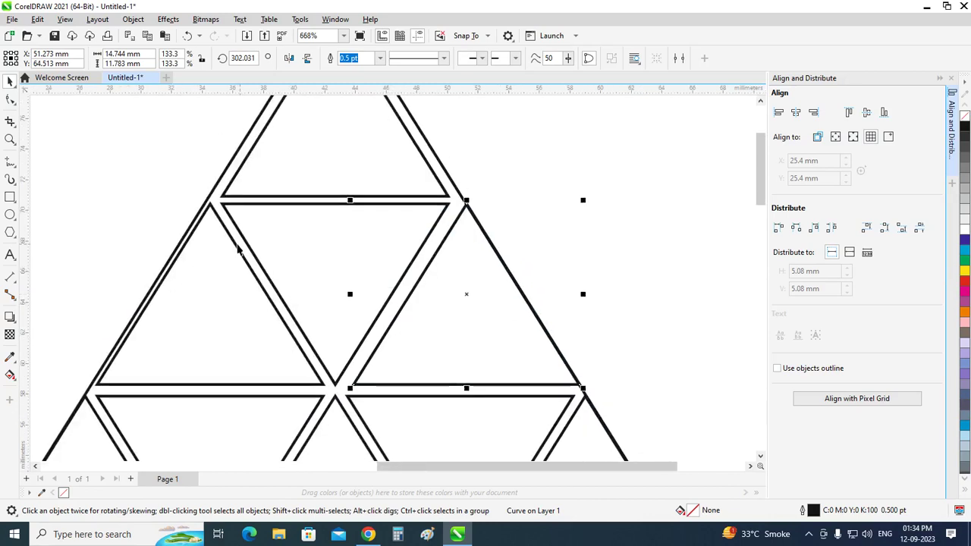
Reposition the left middle-row triangle, nudging it right then pulling it back left.
{"action": "scroll", "coordinate": [187, 284], "scroll_direction": "up", "scroll_amount": 1}
{"action": "left_click_drag", "start_coordinate": [220, 293], "coordinate": [213, 301]}
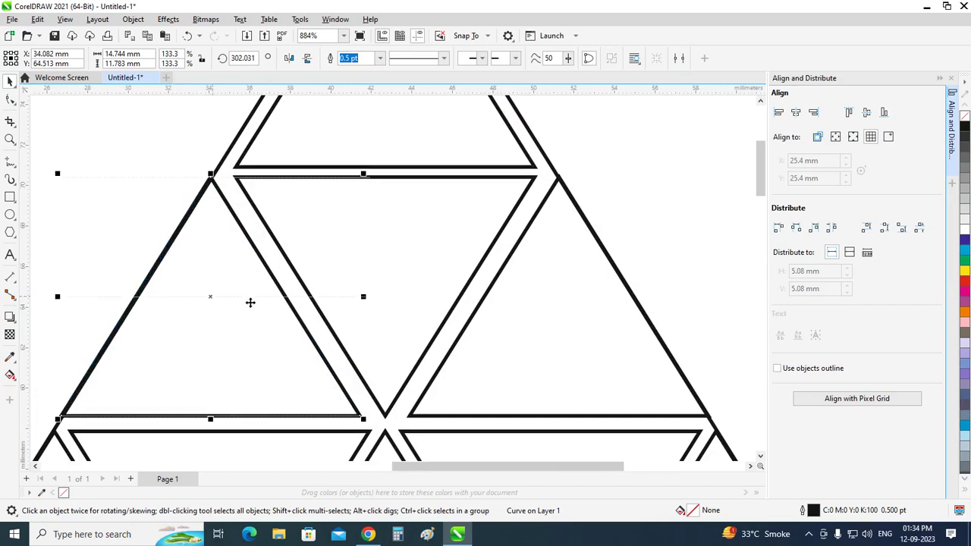
{"action": "scroll", "coordinate": [254, 302], "scroll_direction": "down", "scroll_amount": 1}
{"action": "scroll", "coordinate": [254, 303], "scroll_direction": "down", "scroll_amount": 1}
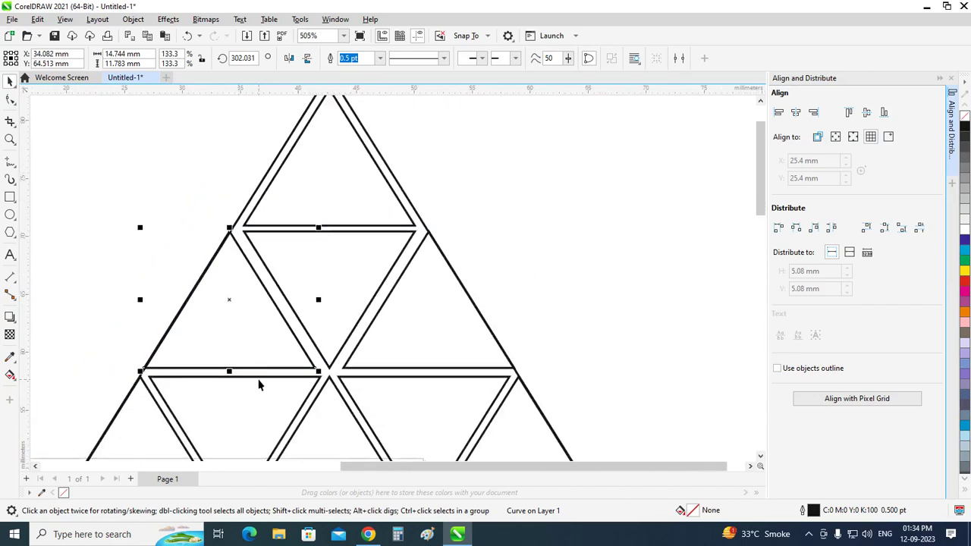
{"action": "key", "text": "Right"}
{"action": "scroll", "coordinate": [212, 339], "scroll_direction": "up", "scroll_amount": 1}
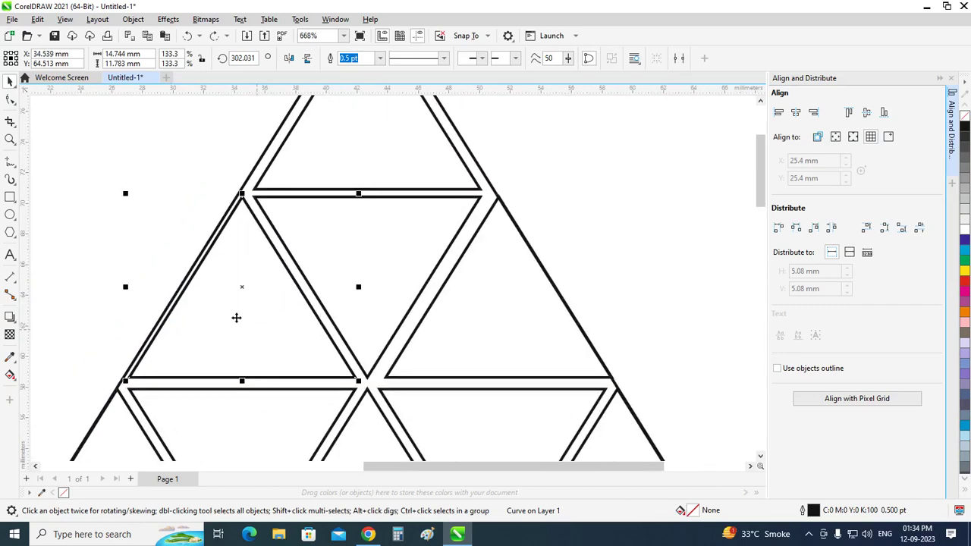
{"action": "scroll", "coordinate": [236, 319], "scroll_direction": "up", "scroll_amount": 1}
{"action": "left_click_drag", "start_coordinate": [245, 270], "coordinate": [238, 271]}
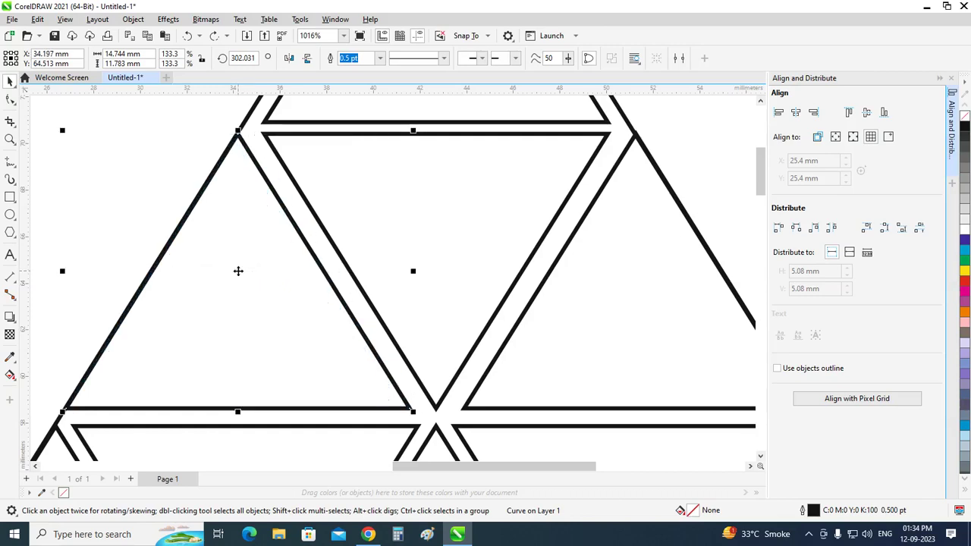
{"action": "scroll", "coordinate": [239, 270], "scroll_direction": "down", "scroll_amount": 1}
{"action": "scroll", "coordinate": [238, 271], "scroll_direction": "down", "scroll_amount": 1}
{"action": "scroll", "coordinate": [593, 287], "scroll_direction": "down", "scroll_amount": 1}
{"action": "scroll", "coordinate": [500, 334], "scroll_direction": "down", "scroll_amount": 1}
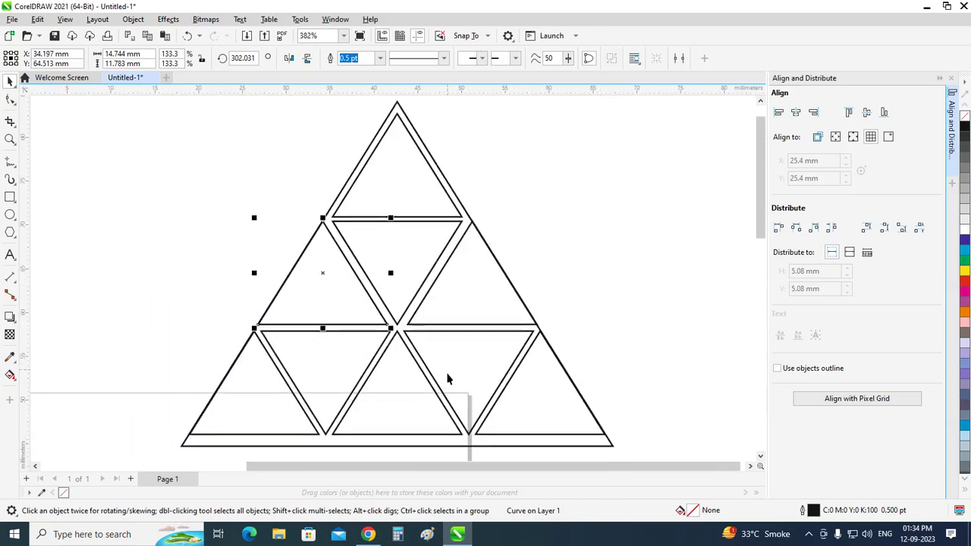
{"action": "scroll", "coordinate": [449, 373], "scroll_direction": "down", "scroll_amount": 1}
{"action": "scroll", "coordinate": [384, 440], "scroll_direction": "up", "scroll_amount": 2}
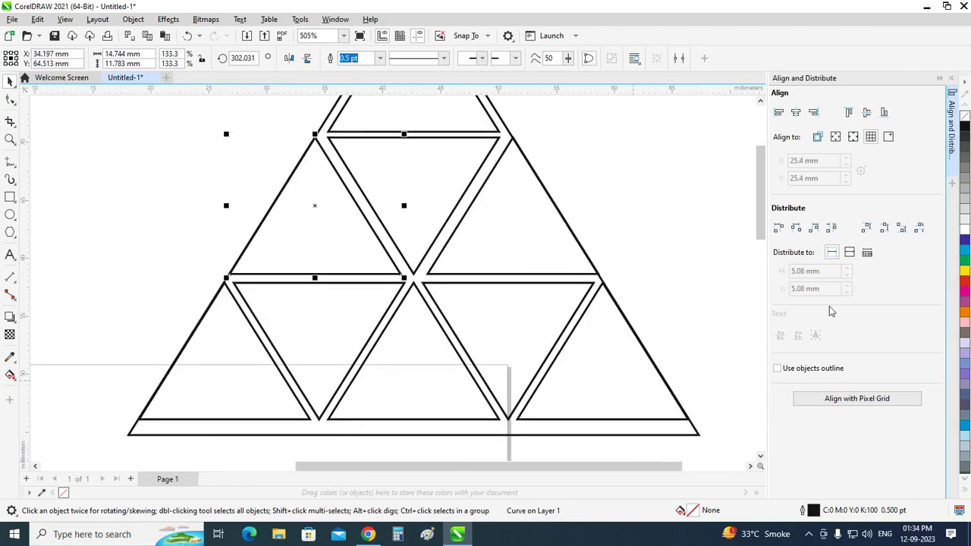
Undo the last triangle move and select the large outer triangle.
{"action": "left_click", "coordinate": [675, 216]}
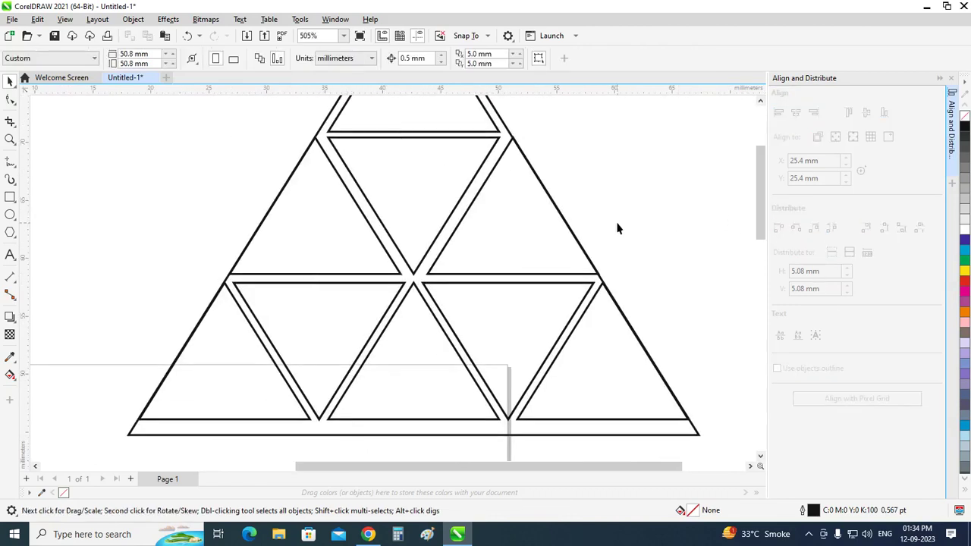
{"action": "key", "text": "ctrl+z"}
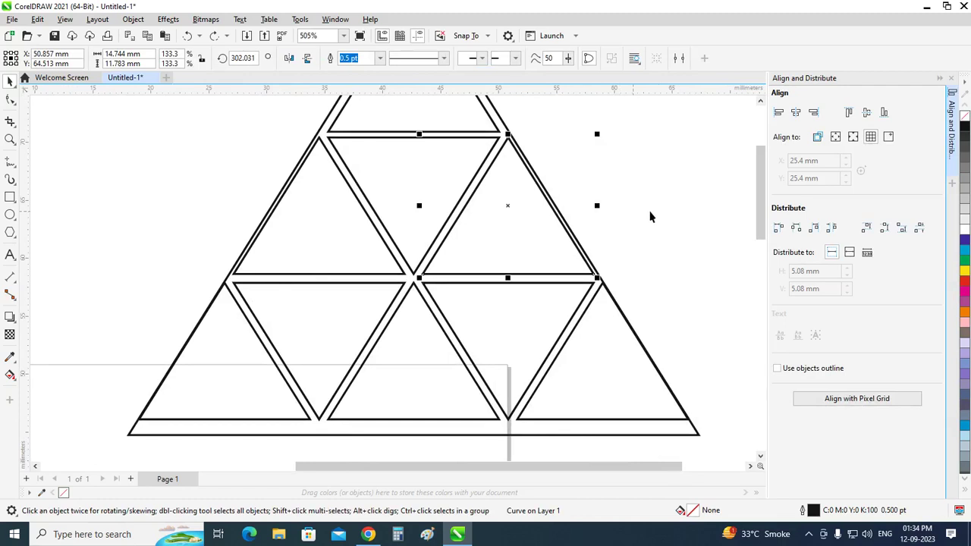
{"action": "left_click", "coordinate": [659, 213]}
{"action": "scroll", "coordinate": [388, 320], "scroll_direction": "down", "scroll_amount": 1}
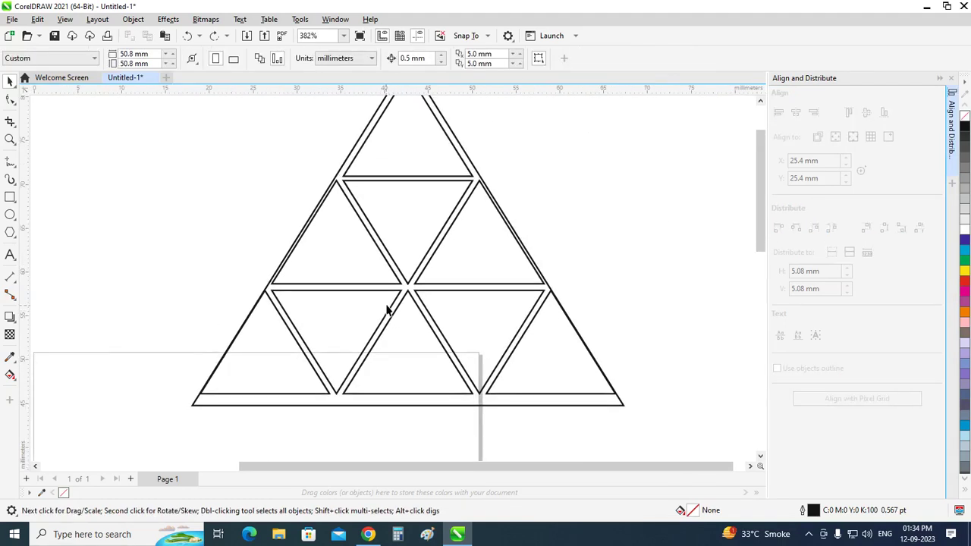
{"action": "left_click", "coordinate": [551, 292]}
{"action": "left_click_drag", "start_coordinate": [760, 244], "coordinate": [764, 229]}
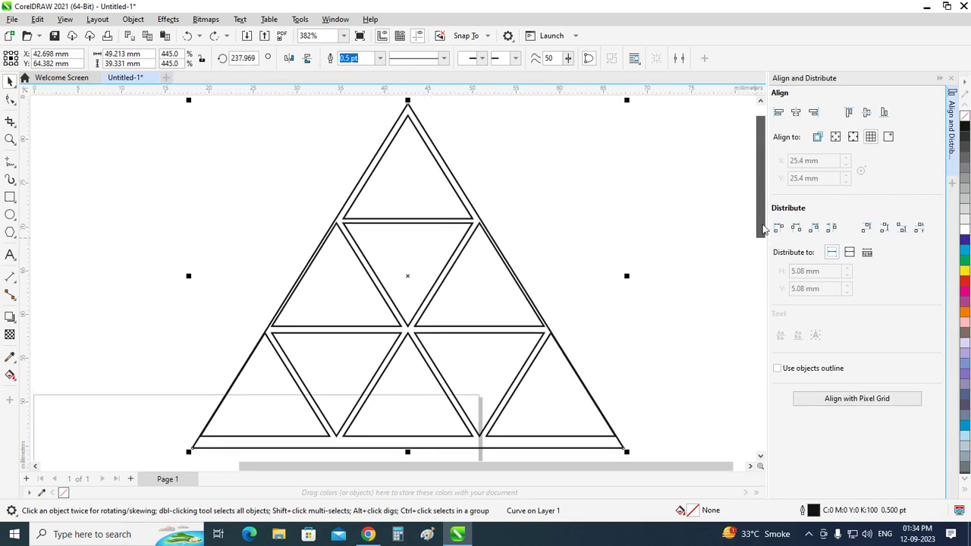
Slide the first inverted bottom-row triangle left against the bottom-left triangle.
{"action": "left_click", "coordinate": [574, 245]}
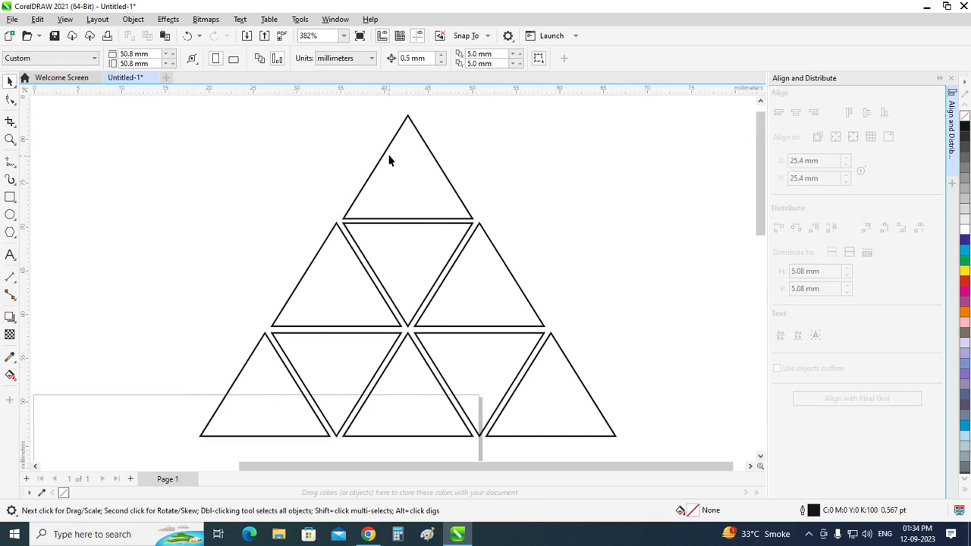
{"action": "scroll", "coordinate": [257, 434], "scroll_direction": "up", "scroll_amount": 2}
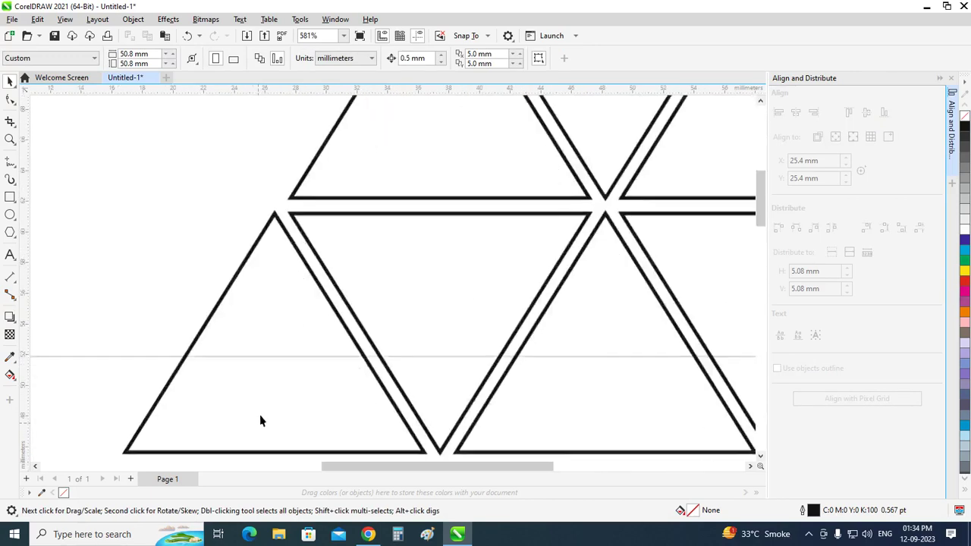
{"action": "left_click", "coordinate": [352, 344]}
{"action": "left_click", "coordinate": [527, 214], "text": "shift"}
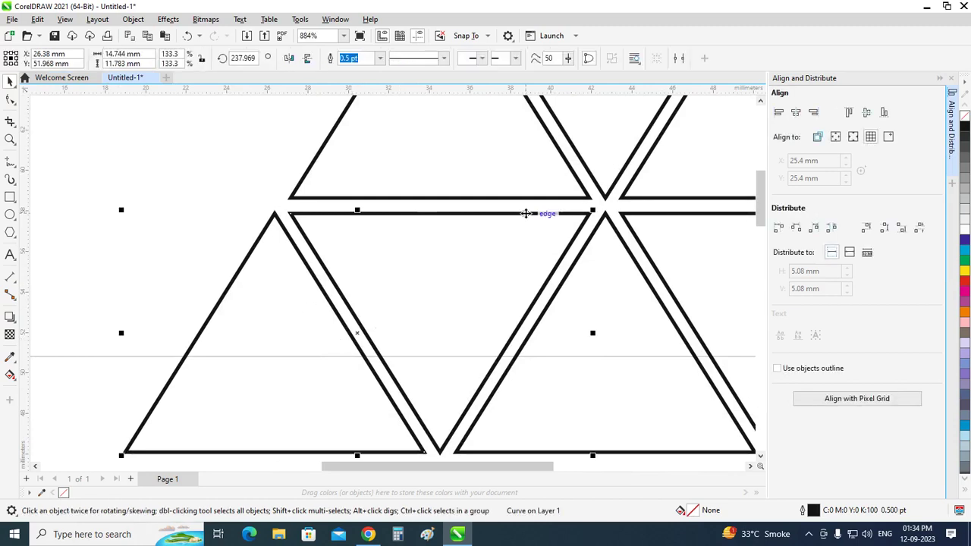
{"action": "left_click", "coordinate": [352, 205]}
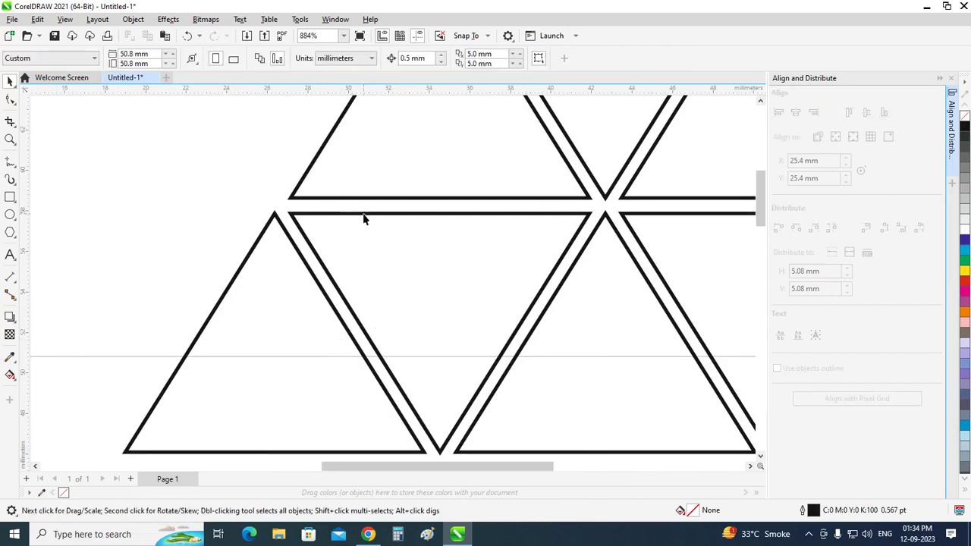
{"action": "left_click", "coordinate": [367, 214]}
{"action": "left_click_drag", "start_coordinate": [440, 334], "coordinate": [427, 338]}
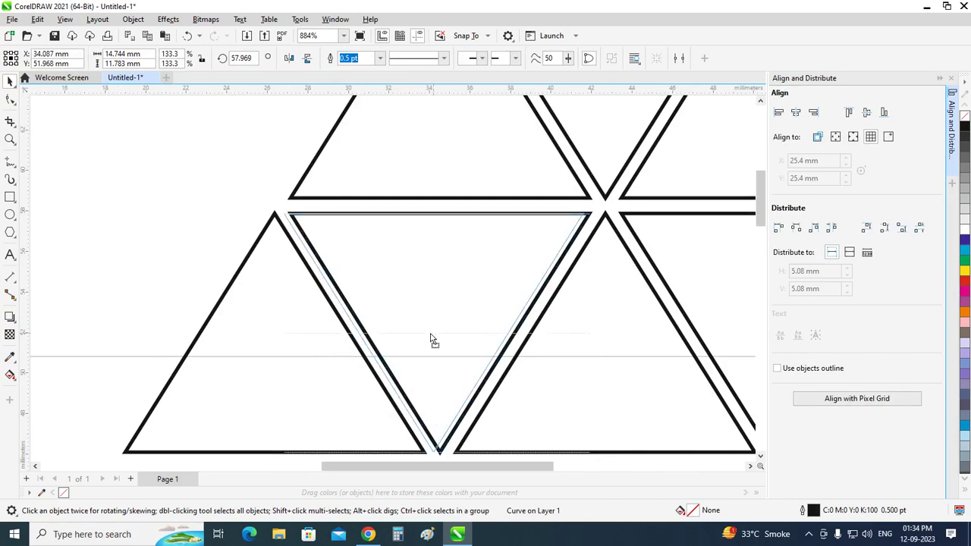
{"action": "scroll", "coordinate": [177, 341], "scroll_direction": "down", "scroll_amount": 1}
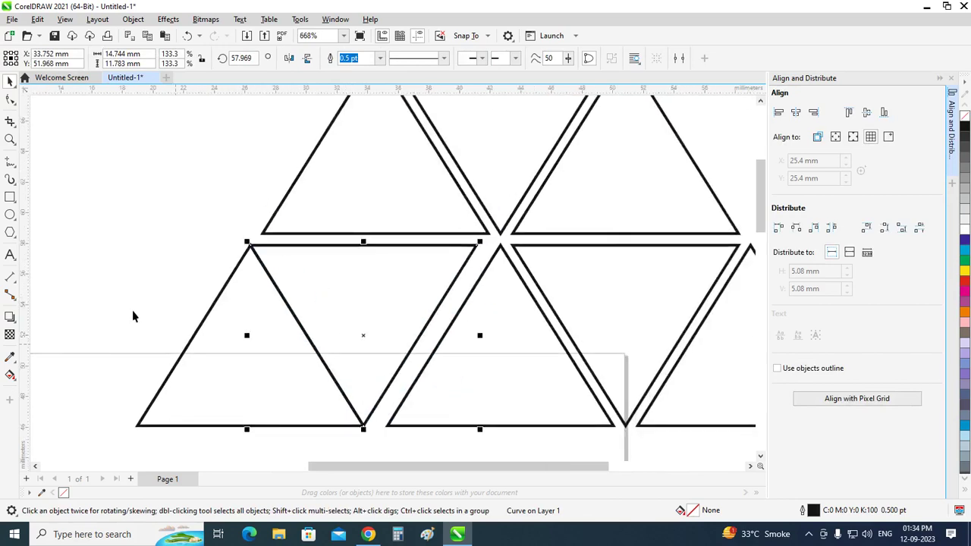
{"action": "scroll", "coordinate": [547, 327], "scroll_direction": "up", "scroll_amount": 1}
Slide the next upright bottom-row triangle left to close its gap.
{"action": "left_click", "coordinate": [548, 325]}
{"action": "scroll", "coordinate": [547, 327], "scroll_direction": "up", "scroll_amount": 2}
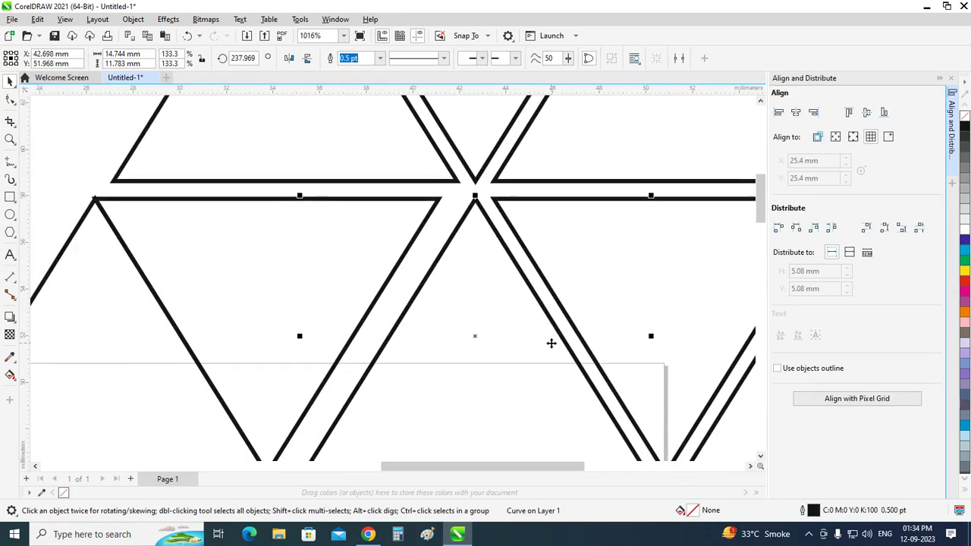
{"action": "left_click_drag", "start_coordinate": [559, 341], "coordinate": [525, 343]}
{"action": "scroll", "coordinate": [275, 336], "scroll_direction": "down", "scroll_amount": 1}
{"action": "scroll", "coordinate": [228, 319], "scroll_direction": "down", "scroll_amount": 1}
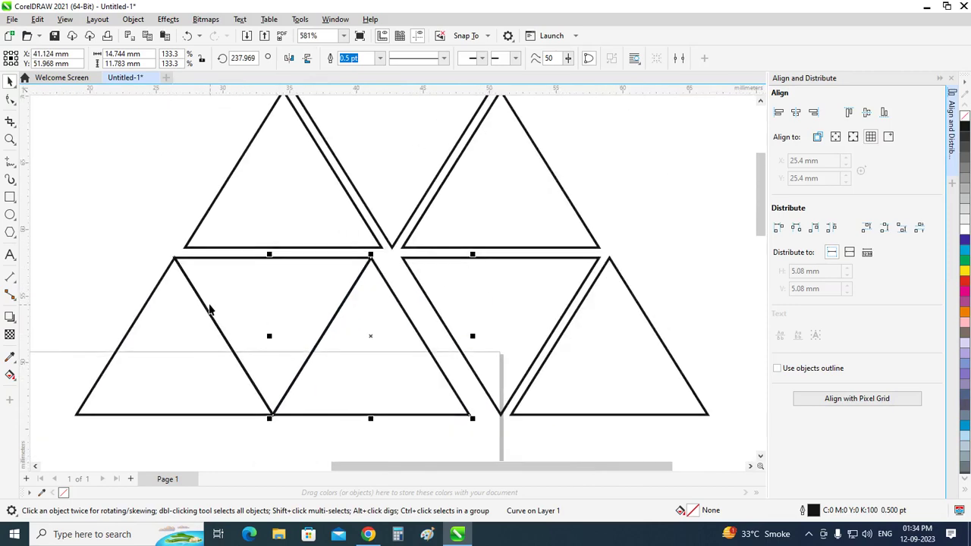
{"action": "scroll", "coordinate": [210, 308], "scroll_direction": "down", "scroll_amount": 1}
{"action": "scroll", "coordinate": [528, 292], "scroll_direction": "up", "scroll_amount": 1}
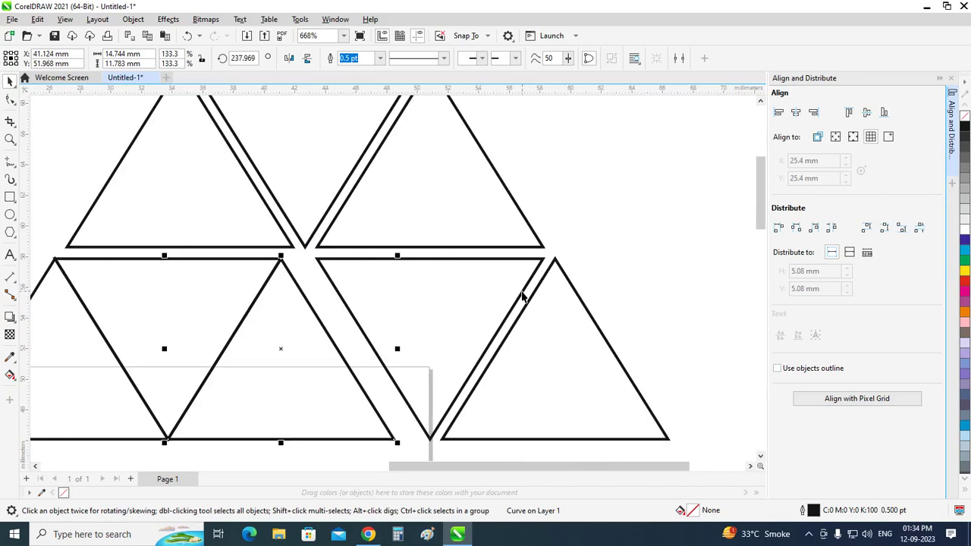
Slide the second inverted and the rightmost bottom triangles left so they touch.
{"action": "left_click", "coordinate": [523, 296]}
{"action": "left_click_drag", "start_coordinate": [430, 351], "coordinate": [393, 350]}
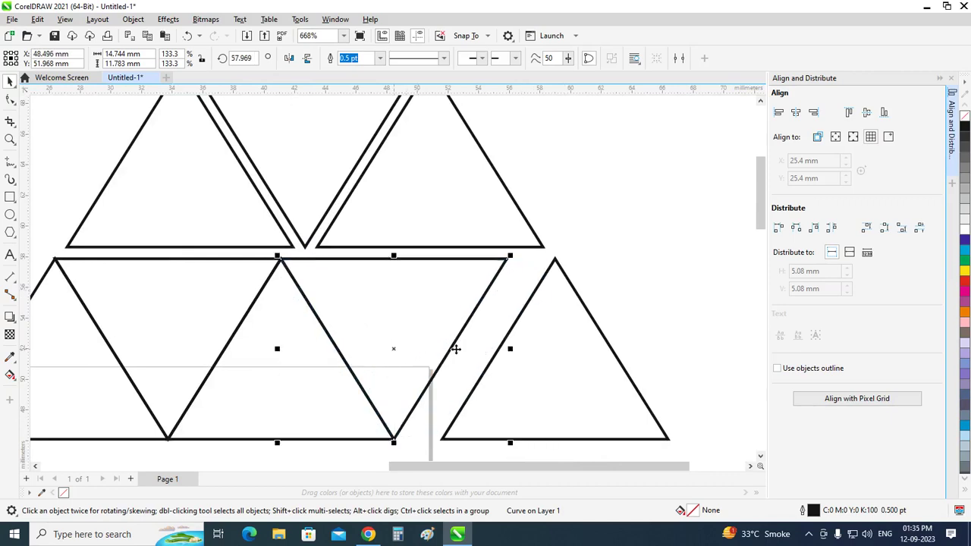
{"action": "left_click", "coordinate": [515, 327]}
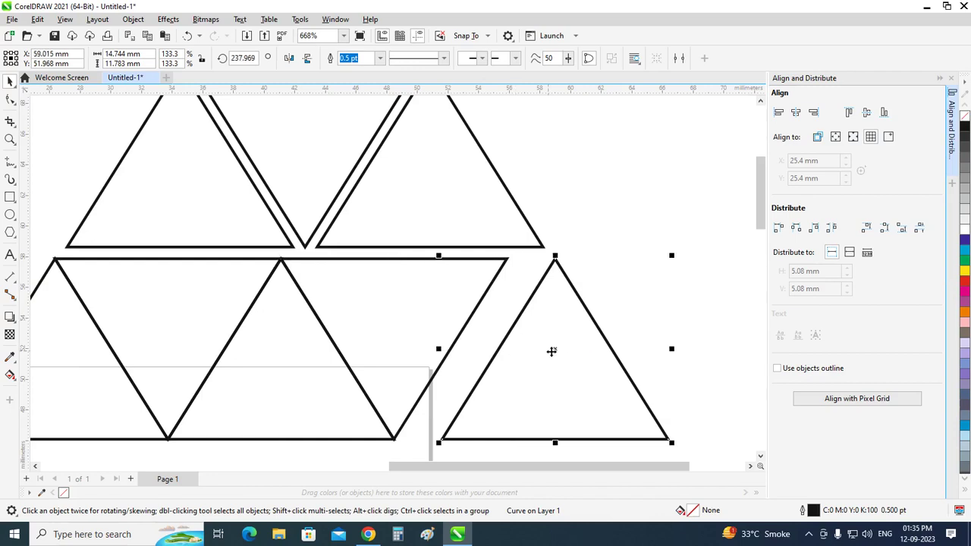
{"action": "left_click_drag", "start_coordinate": [551, 350], "coordinate": [518, 346]}
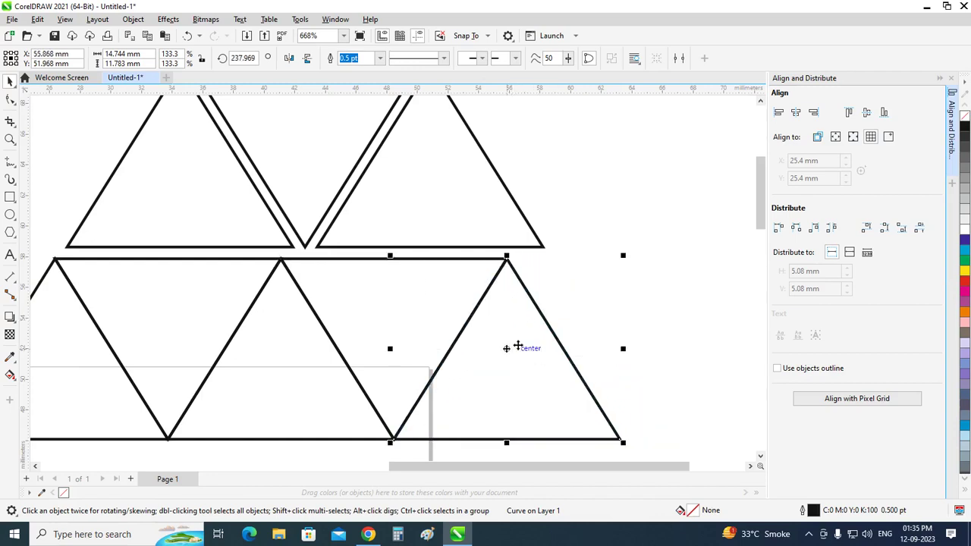
{"action": "left_click", "coordinate": [616, 333]}
{"action": "scroll", "coordinate": [624, 369], "scroll_direction": "down", "scroll_amount": 1}
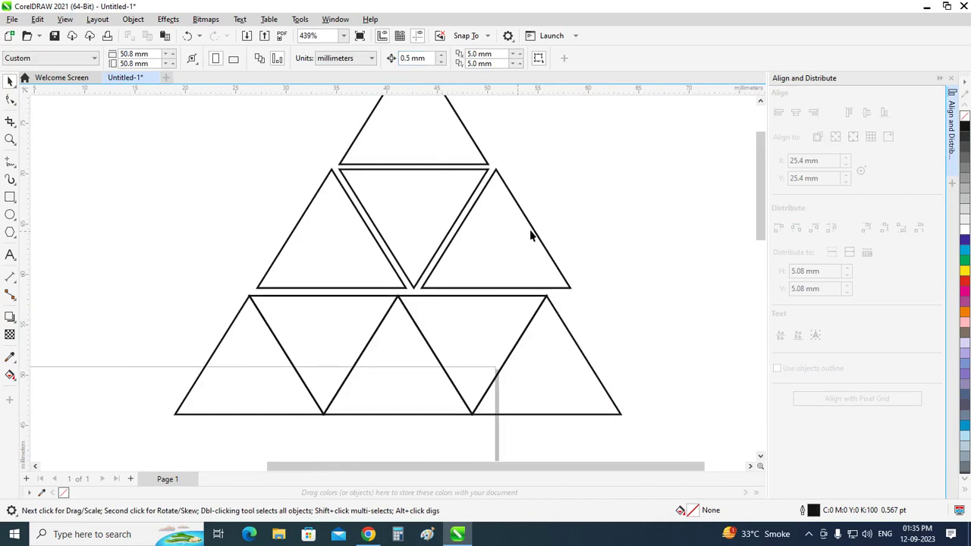
Nudge the bottom-right triangle 0.5 mm right with one Right Arrow press.
{"action": "left_click", "coordinate": [576, 343]}
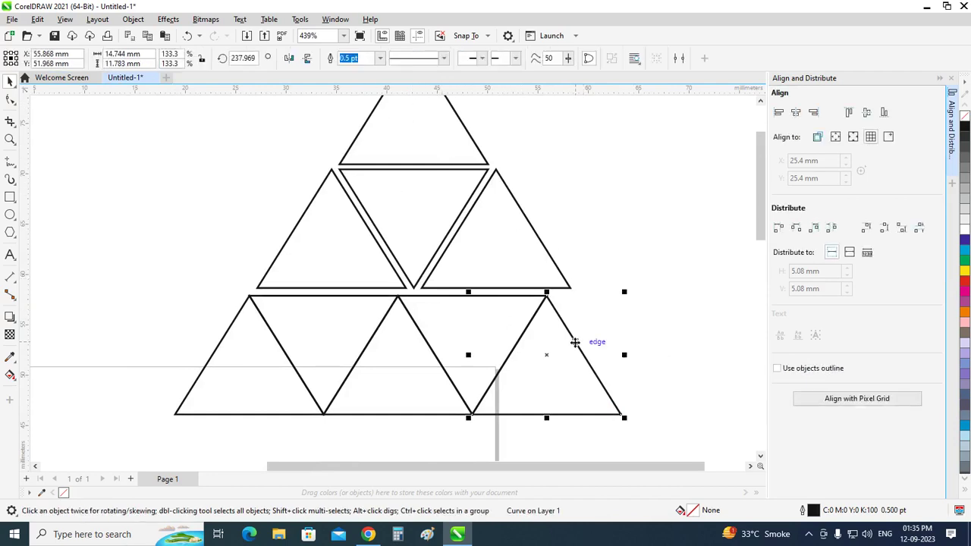
{"action": "key", "text": "Right"}
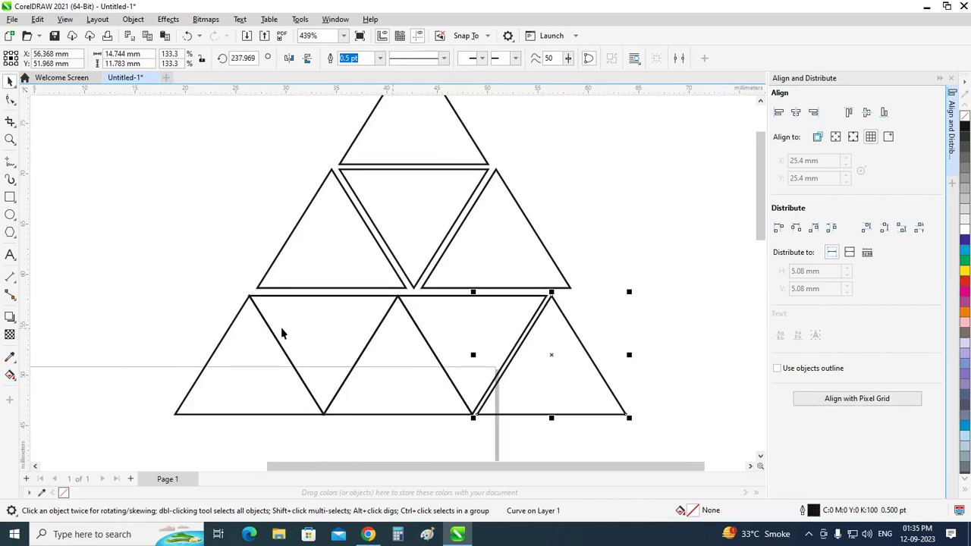
{"action": "left_click", "coordinate": [233, 328]}
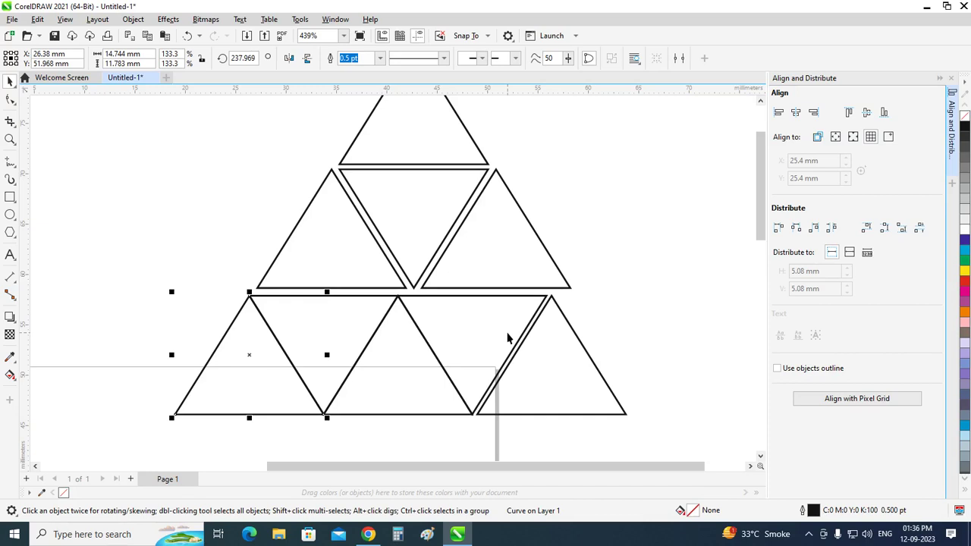
Nudge the bottom-right triangle further right, then add the bottom-left triangle to the selection.
{"action": "left_click", "coordinate": [611, 303]}
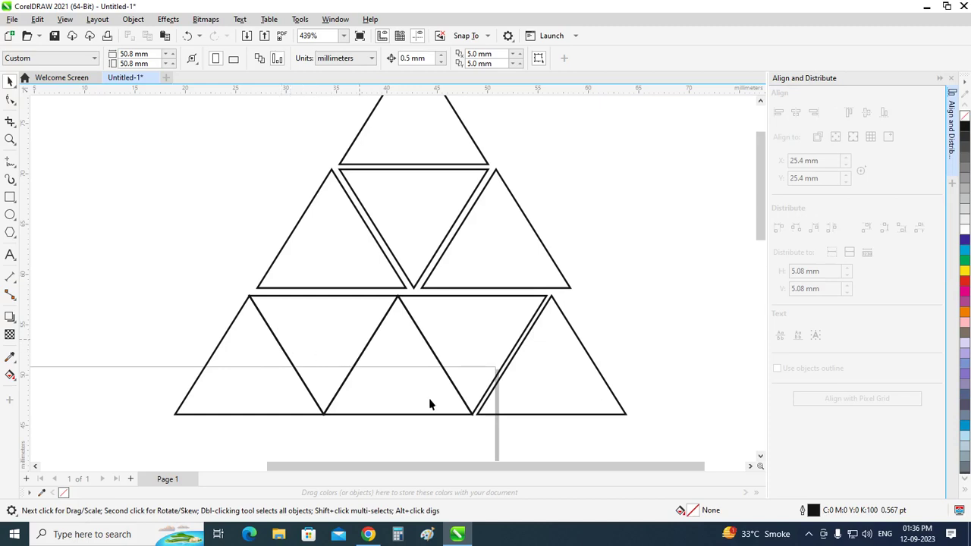
{"action": "left_click", "coordinate": [599, 376]}
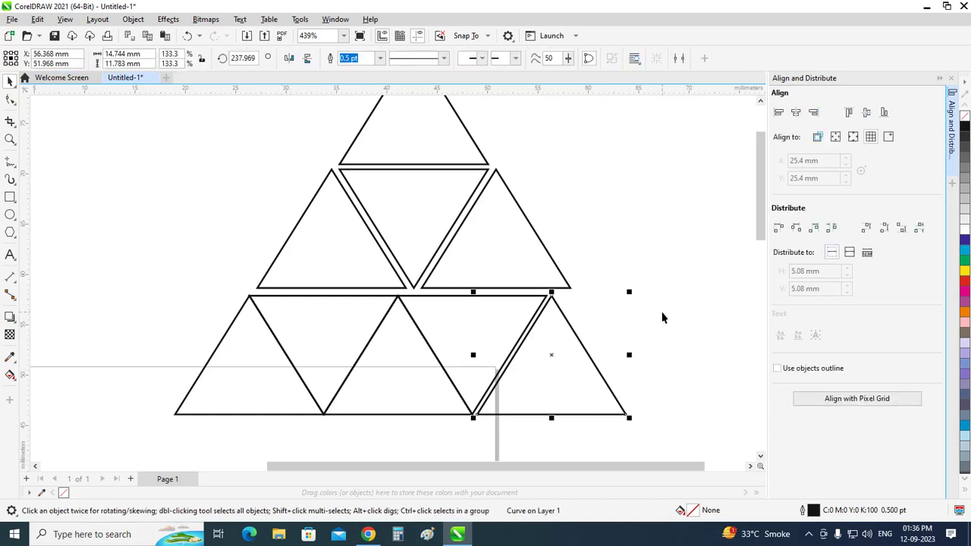
{"action": "left_click", "coordinate": [681, 292]}
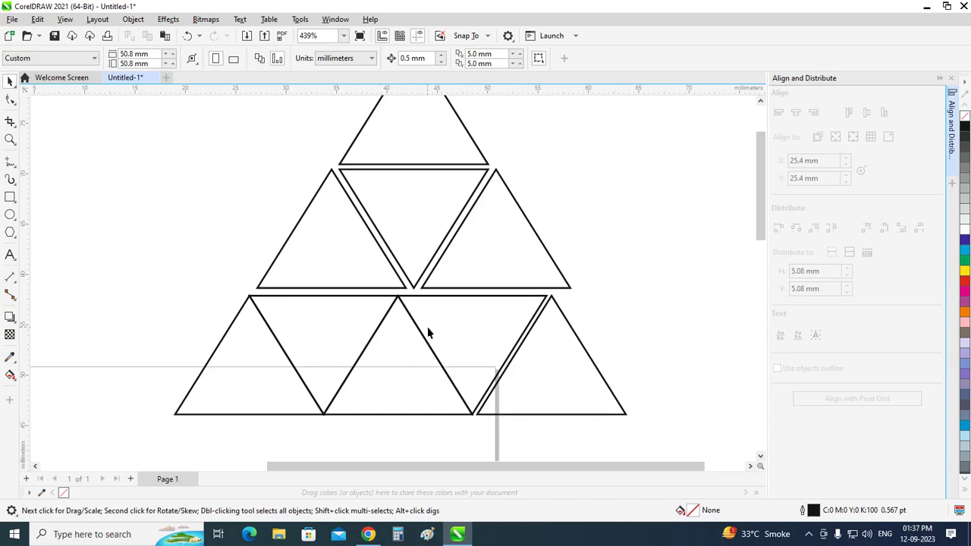
{"action": "left_click", "coordinate": [573, 332]}
{"action": "key", "text": "Left"}
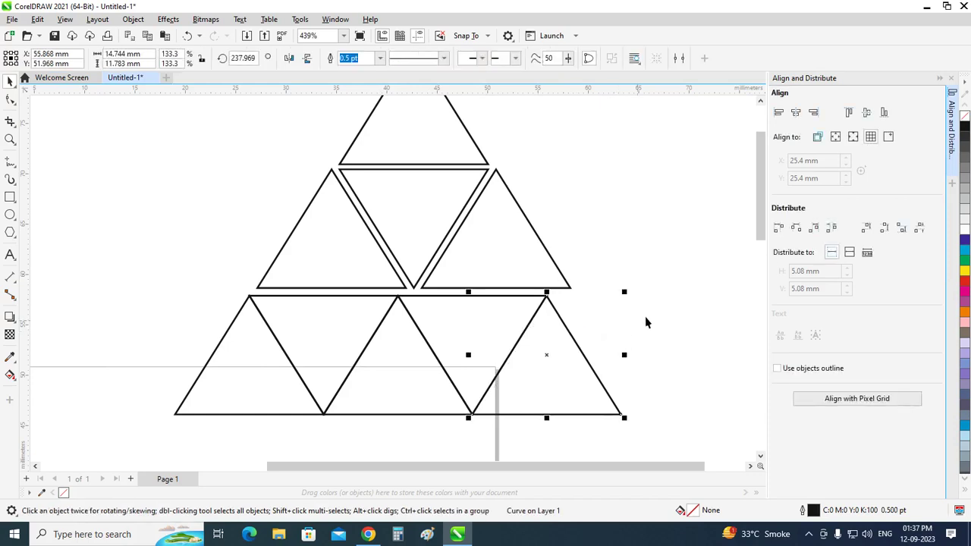
{"action": "key", "text": "Right"}
{"action": "key", "text": "Right"}
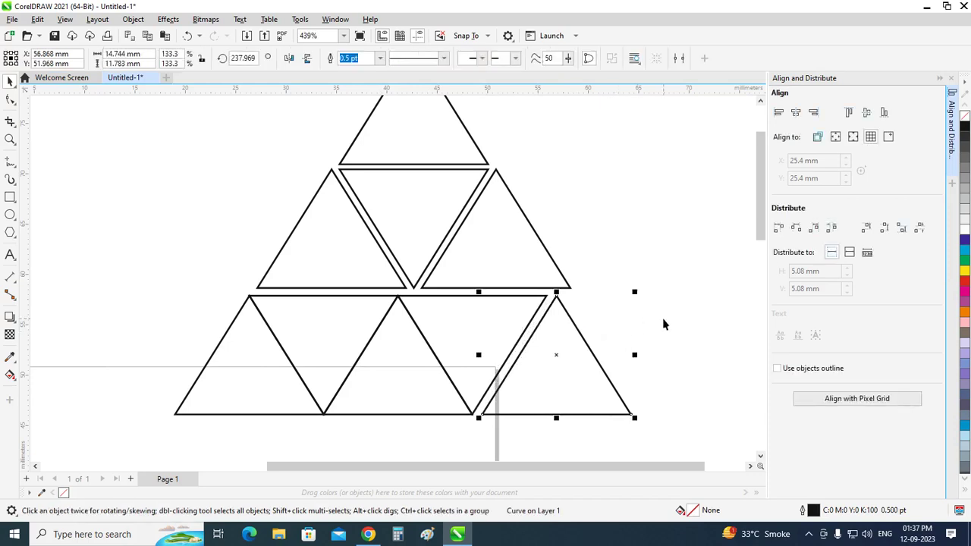
{"action": "key", "text": "Right"}
{"action": "key", "text": "Right"}
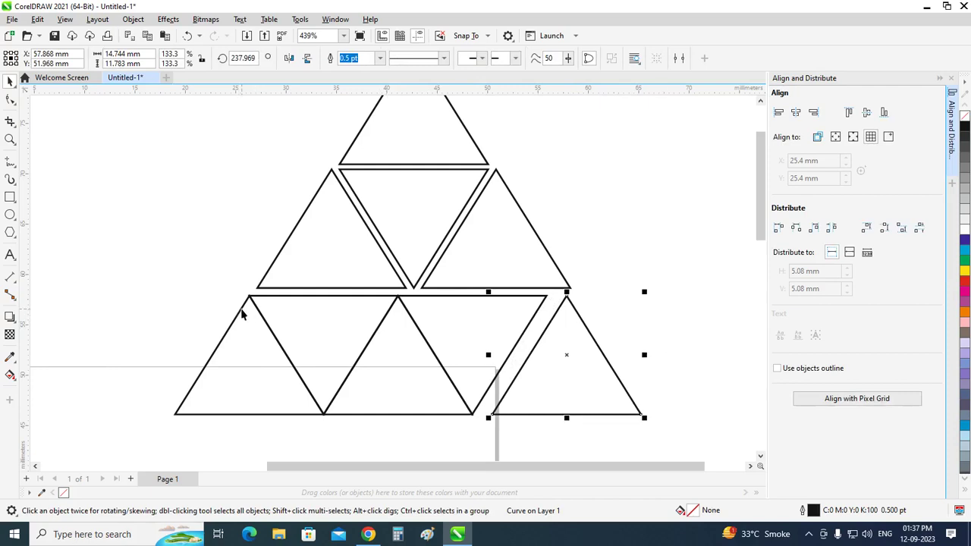
{"action": "left_click", "coordinate": [238, 314], "text": "shift"}
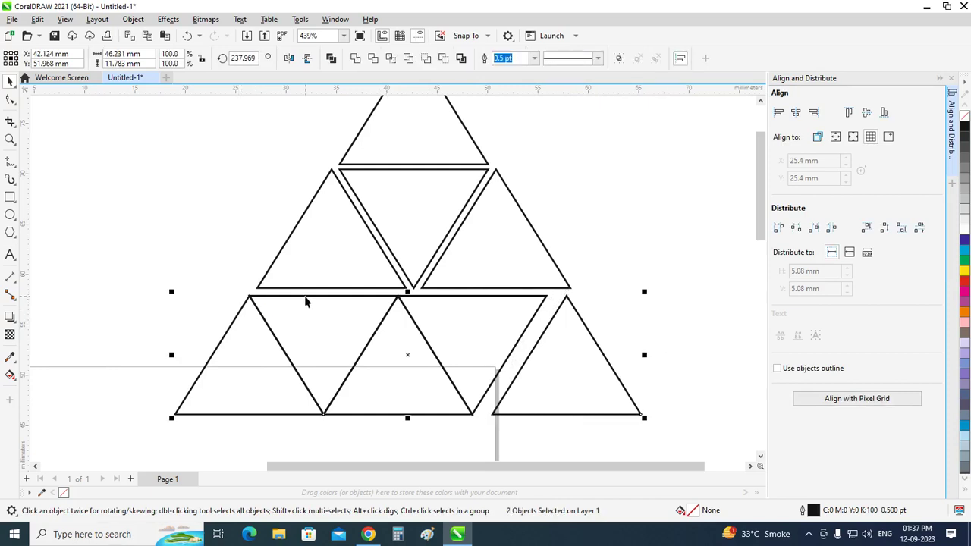
Try Align panel distribution options on the selected bottom-row triangles.
{"action": "left_click", "coordinate": [306, 301], "text": "shift"}
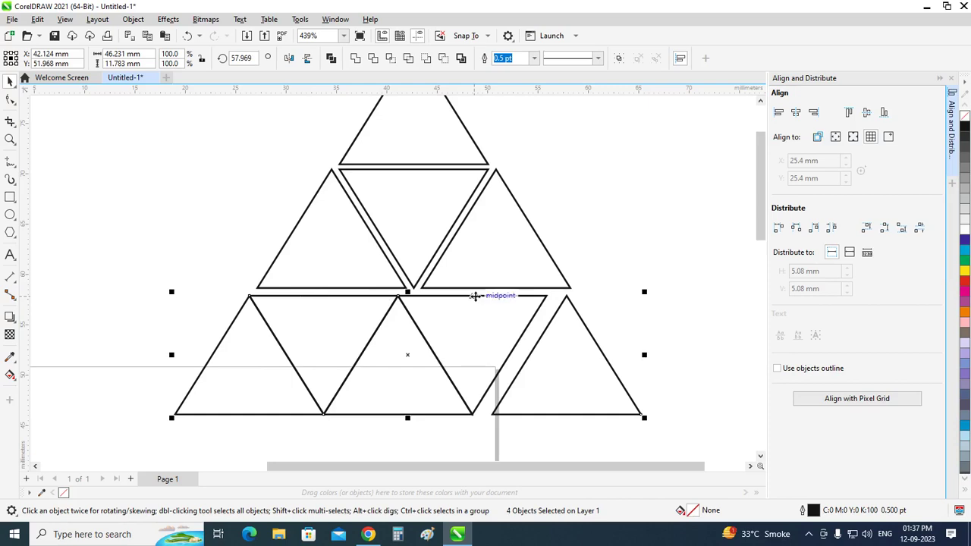
{"action": "left_click", "coordinate": [832, 228]}
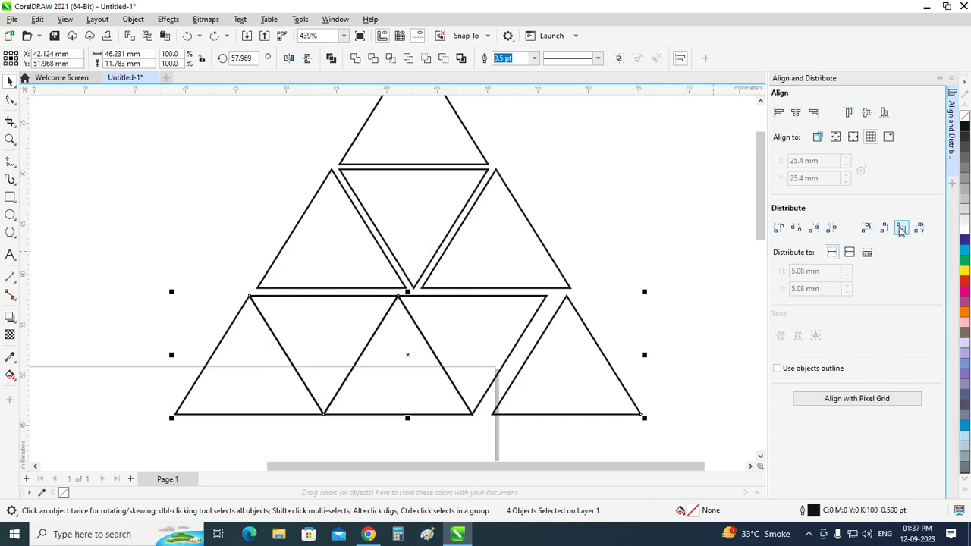
{"action": "left_click", "coordinate": [831, 229]}
{"action": "left_click", "coordinate": [796, 229]}
{"action": "left_click", "coordinate": [705, 190]}
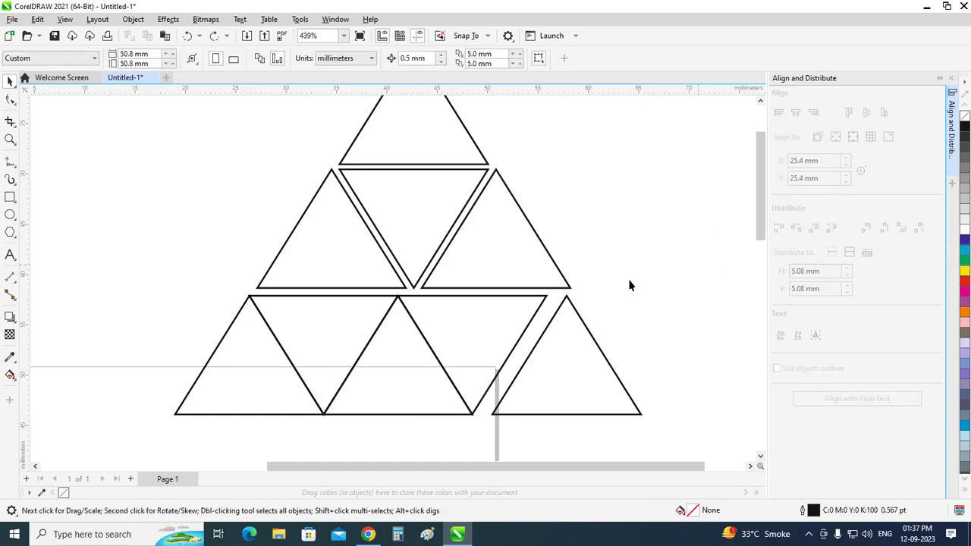
Test-nudge the inverted middle triangle, then set the nudge distance to 1.0 mm.
{"action": "left_click", "coordinate": [524, 334]}
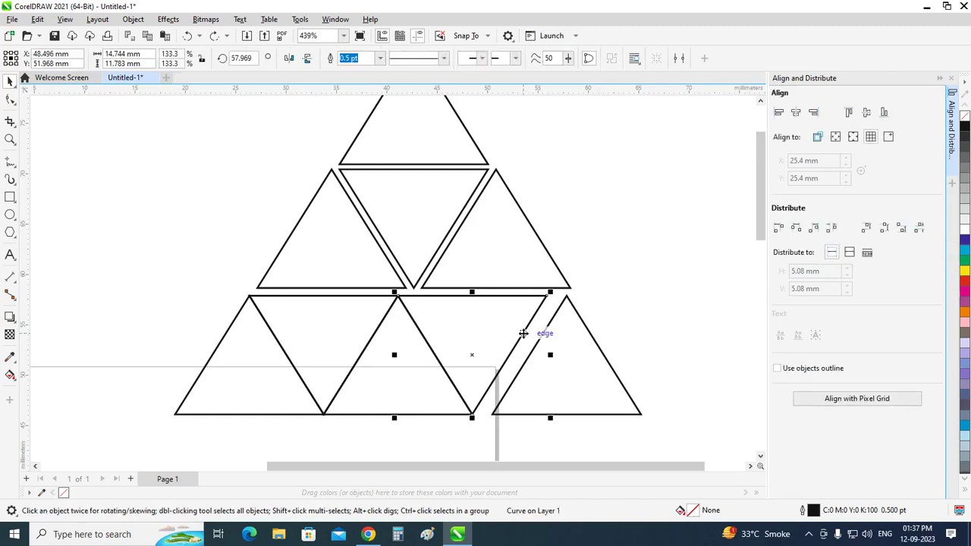
{"action": "key", "text": "Right"}
{"action": "key", "text": "Right"}
{"action": "key", "text": "Right"}
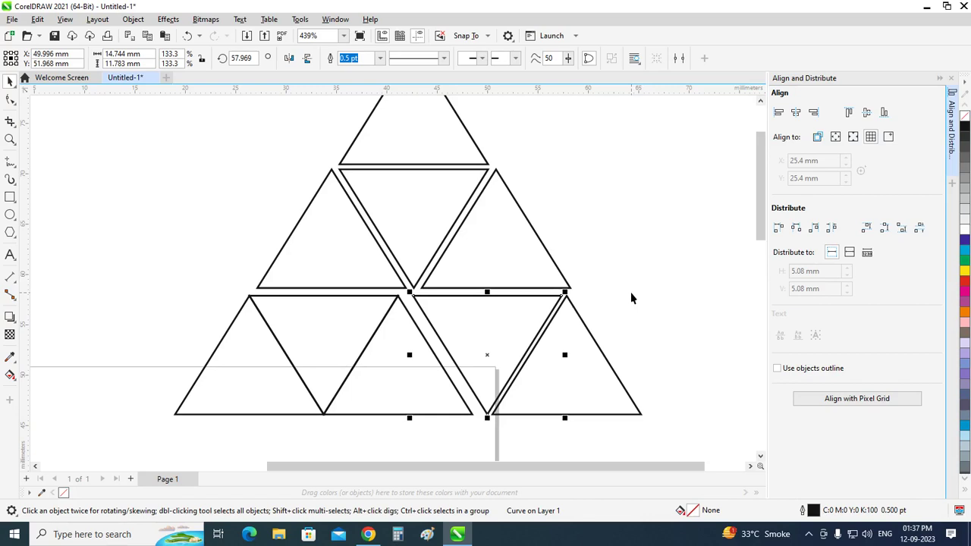
{"action": "key", "text": "Left"}
{"action": "key", "text": "Left"}
{"action": "key", "text": "Left"}
{"action": "left_click", "coordinate": [631, 298]}
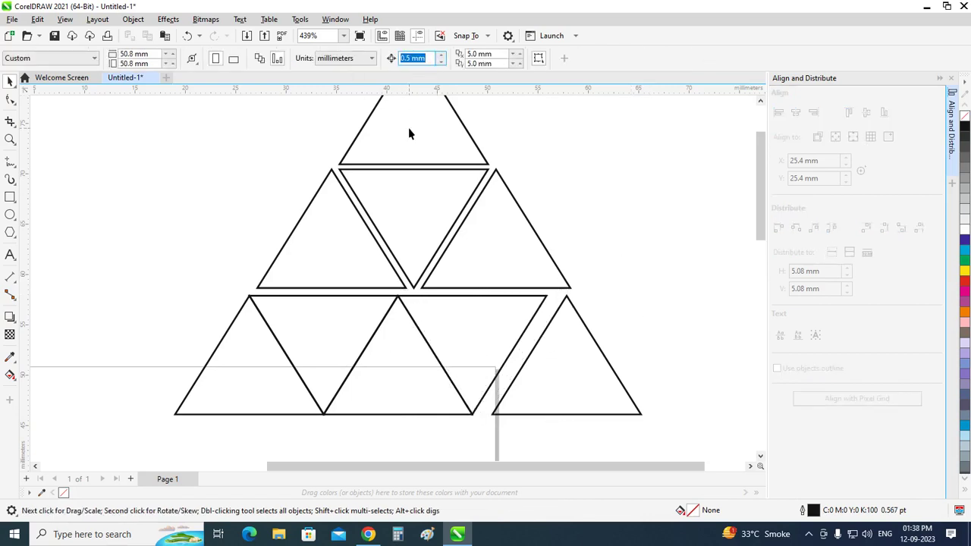
{"action": "type", "text": "1"}
{"action": "key", "text": "Return"}
Move the bottom-right triangle right and place its inverted neighbour 1 mm from it.
{"action": "left_click", "coordinate": [582, 323]}
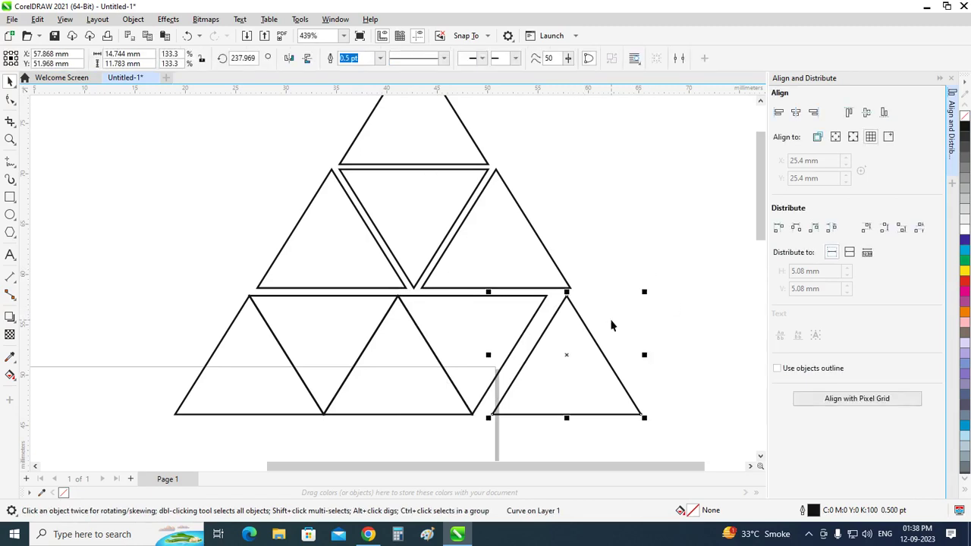
{"action": "key", "text": "Left"}
{"action": "key", "text": "Left"}
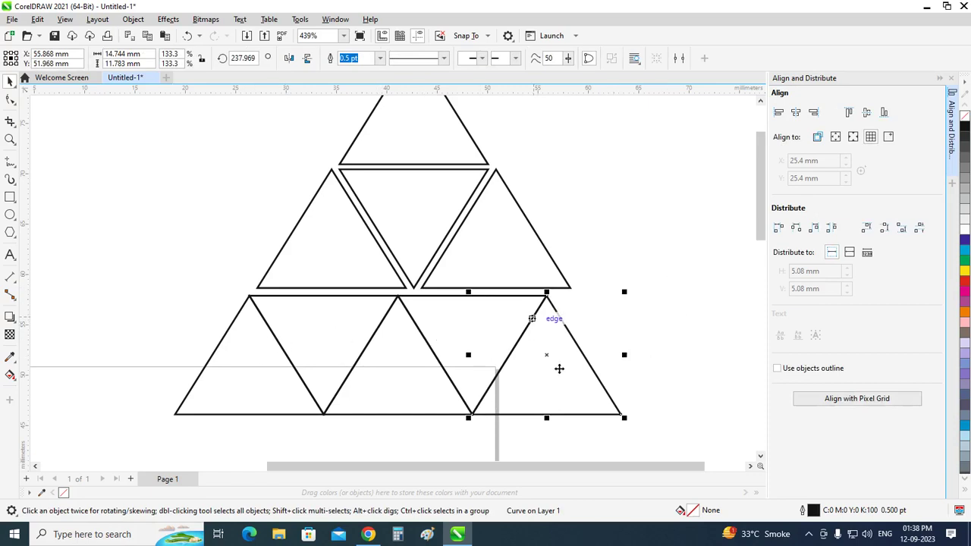
{"action": "key", "text": "Right"}
{"action": "key", "text": "Right"}
{"action": "key", "text": "Right"}
{"action": "key", "text": "Right"}
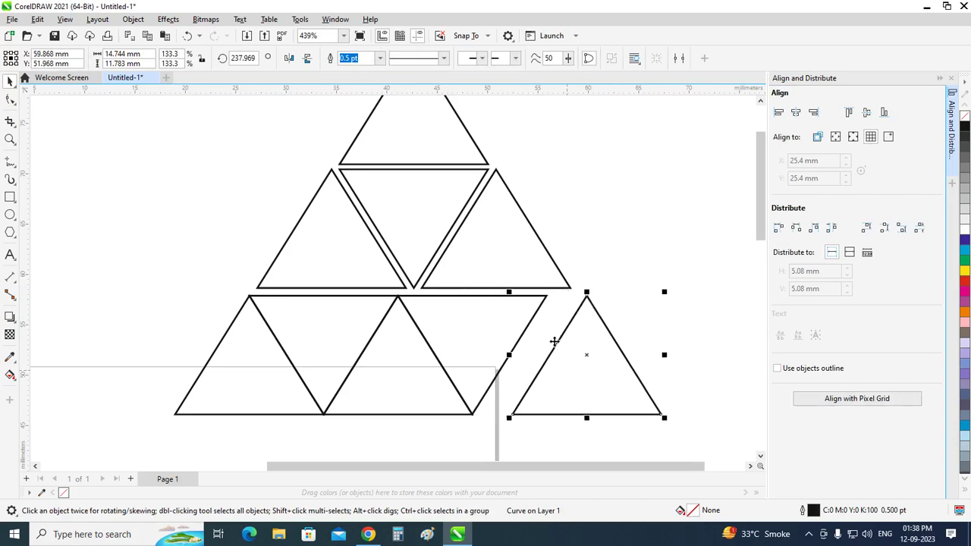
{"action": "left_click", "coordinate": [529, 330]}
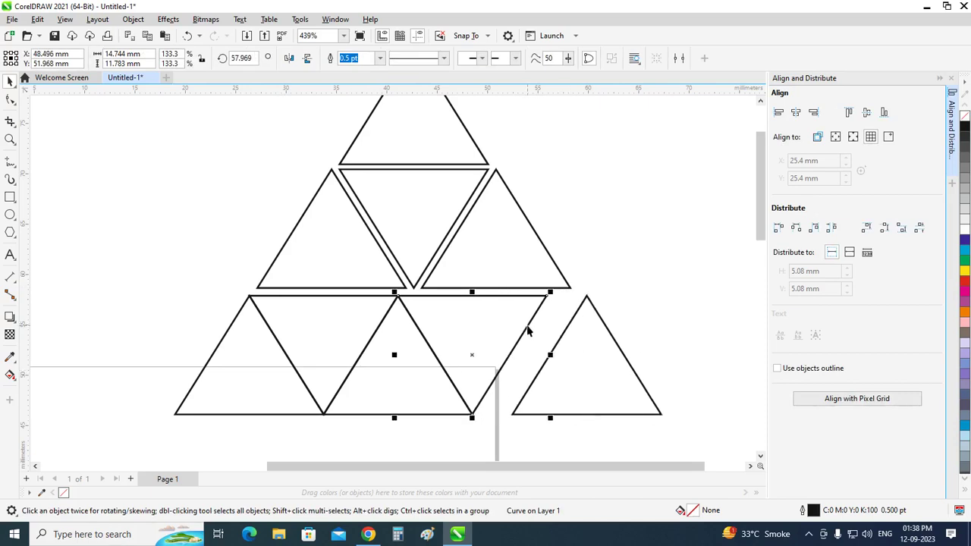
{"action": "key", "text": "Right"}
{"action": "key", "text": "Right"}
{"action": "key", "text": "Right"}
{"action": "key", "text": "Right"}
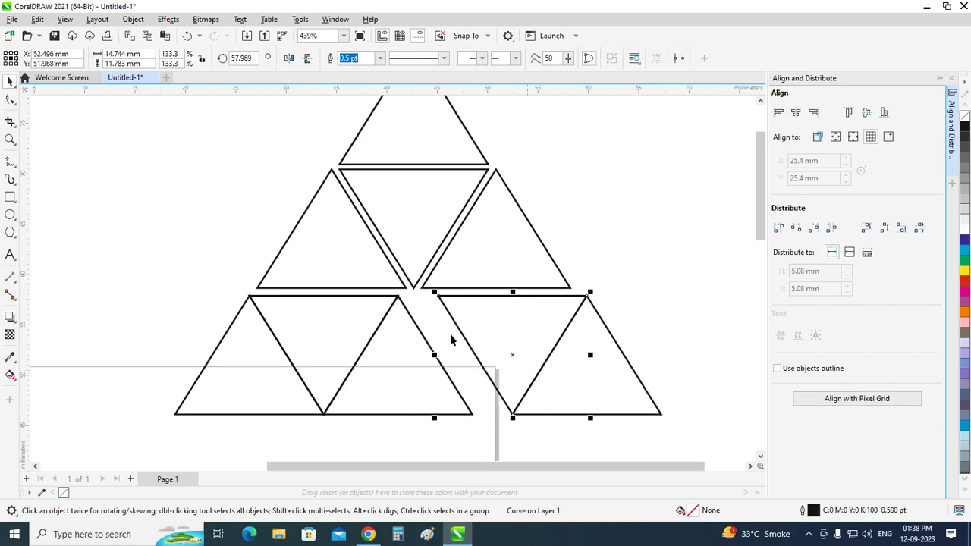
{"action": "key", "text": "Left"}
Nudge the upright middle and left inverted triangles into matching 1 mm gaps.
{"action": "left_click", "coordinate": [425, 341]}
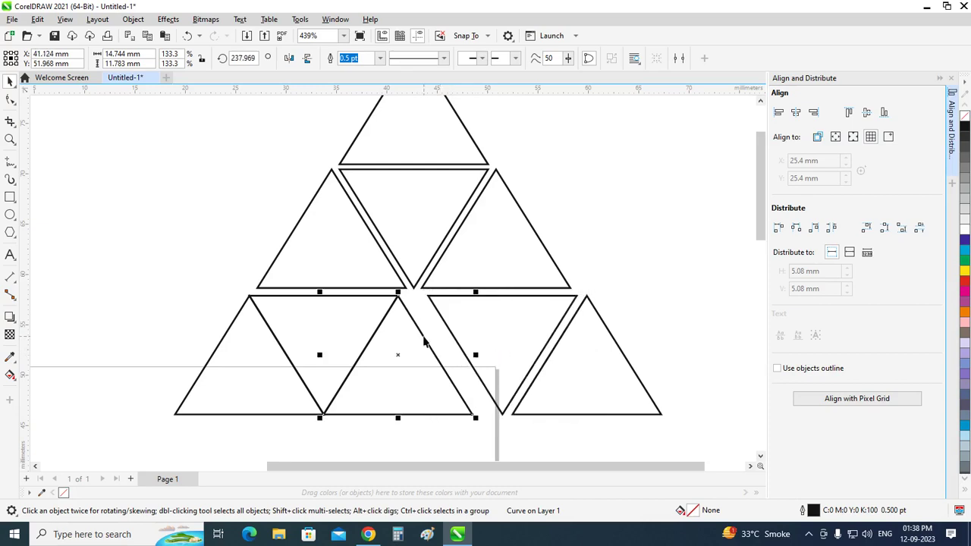
{"action": "key", "text": "Right"}
{"action": "key", "text": "Right"}
{"action": "key", "text": "Right"}
{"action": "key", "text": "Left"}
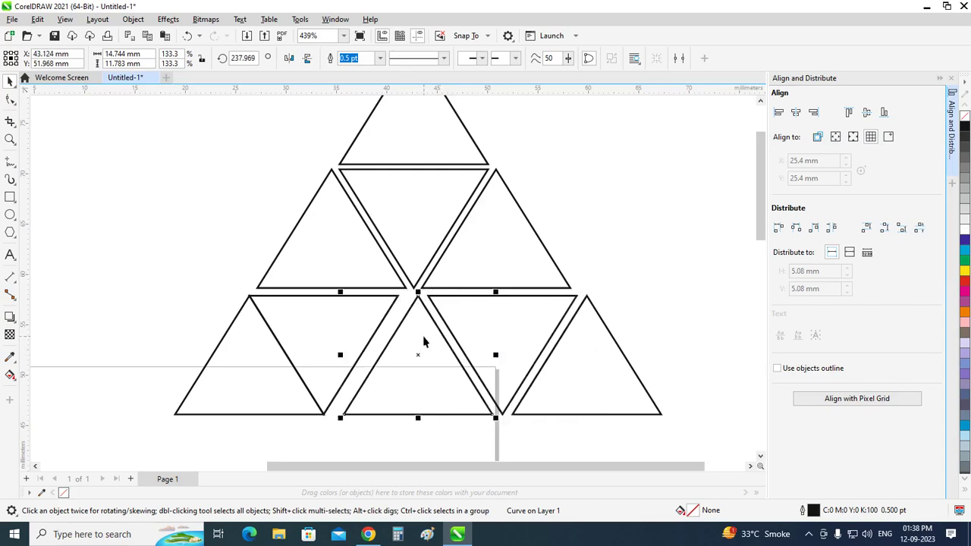
{"action": "left_click", "coordinate": [376, 331]}
{"action": "key", "text": "Right"}
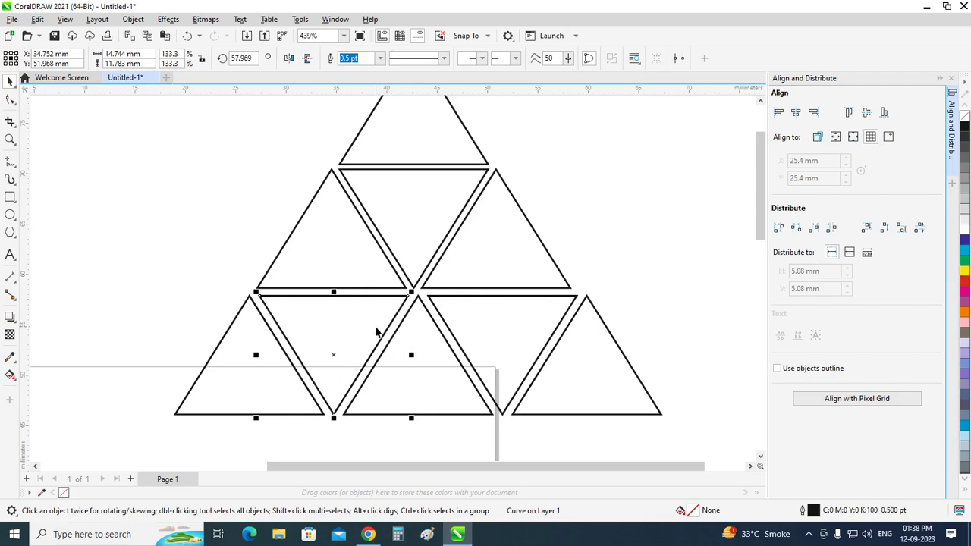
{"action": "key", "text": "Right"}
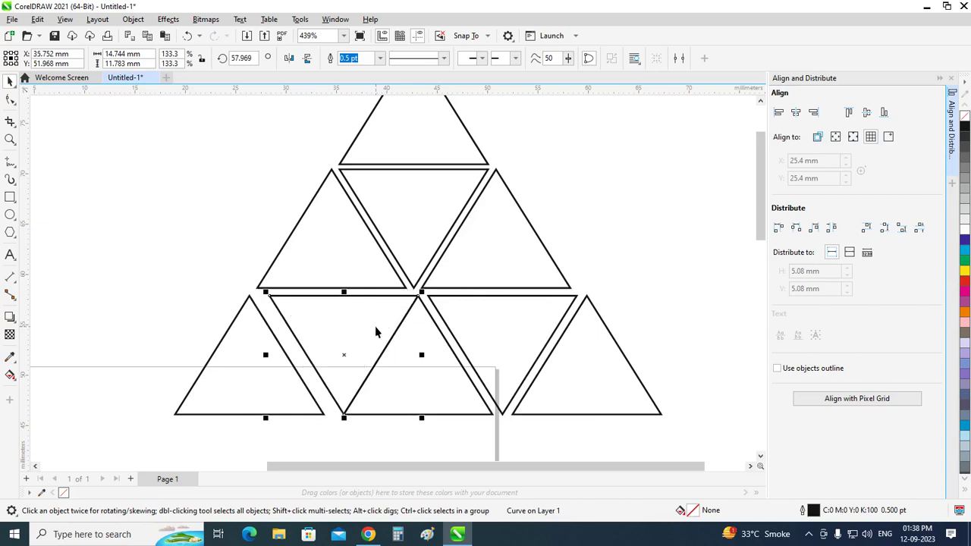
{"action": "key", "text": "Left"}
{"action": "left_click", "coordinate": [660, 258]}
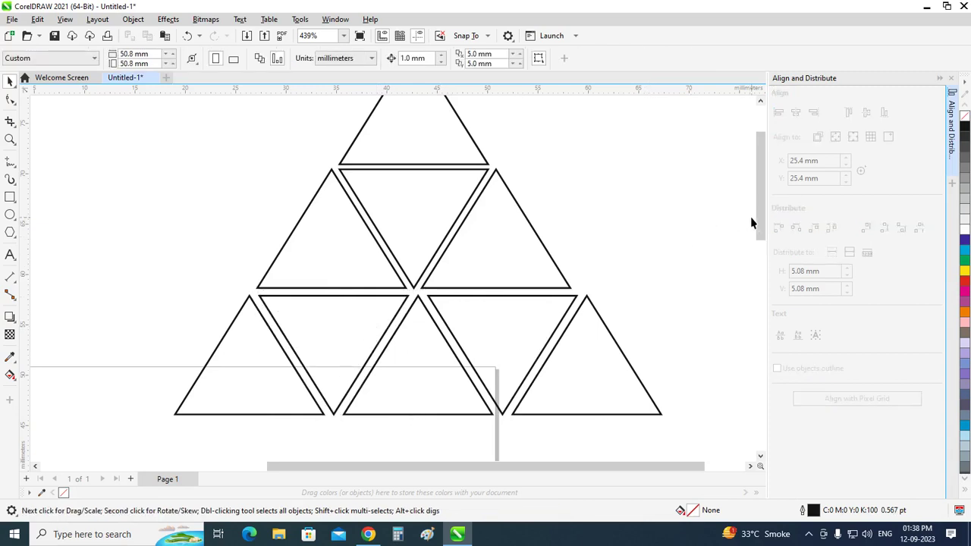
{"action": "left_click_drag", "start_coordinate": [757, 220], "coordinate": [757, 207]}
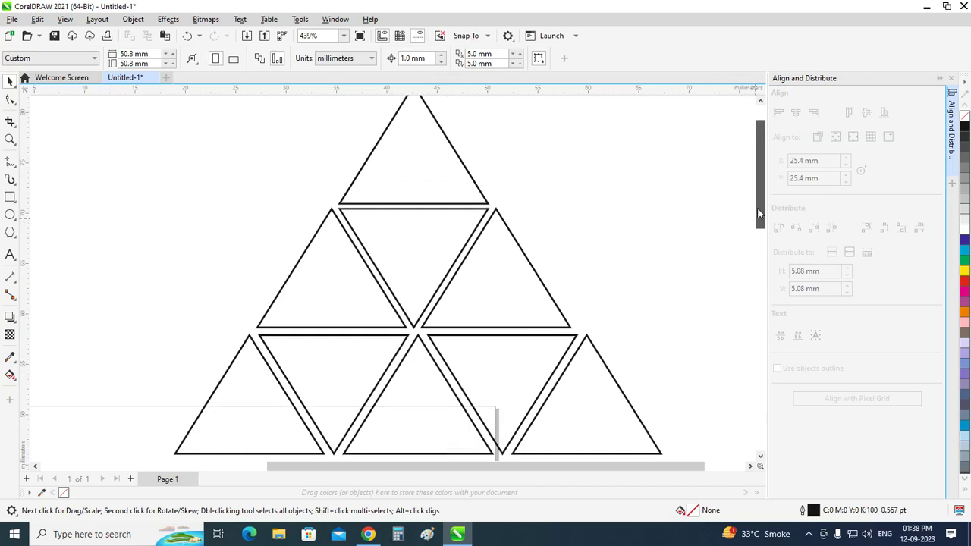
{"action": "left_click", "coordinate": [546, 287]}
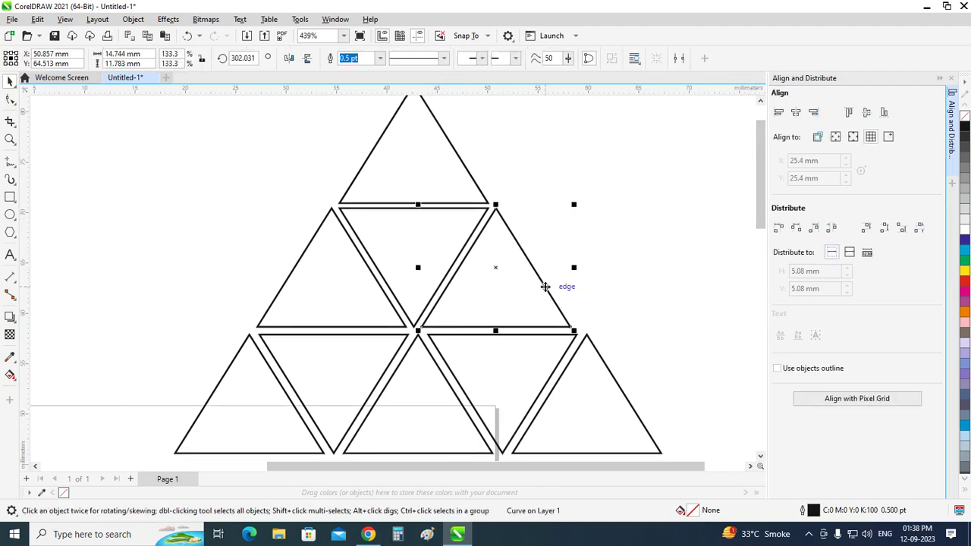
{"action": "left_click", "coordinate": [622, 254]}
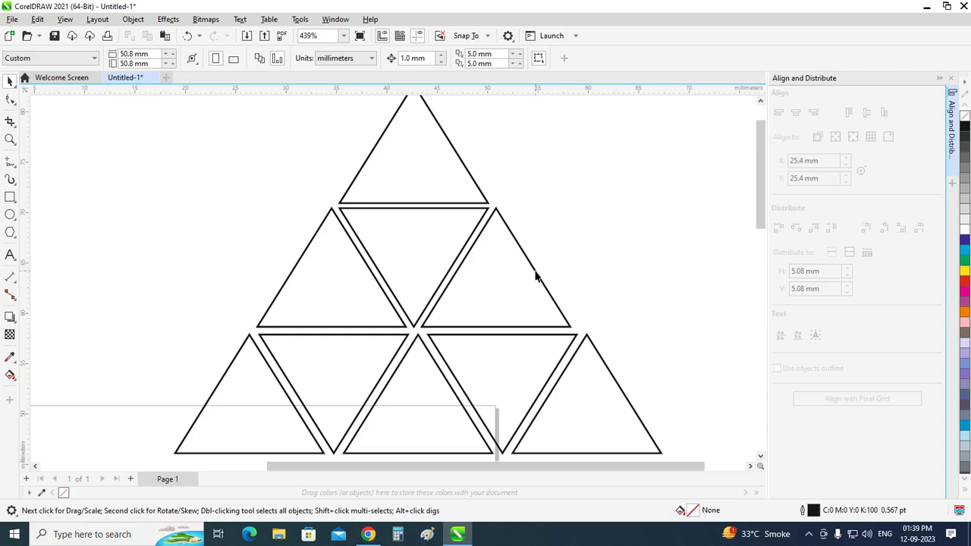
Shift the middle-right and bottom-right triangles slightly right.
{"action": "left_click", "coordinate": [536, 273]}
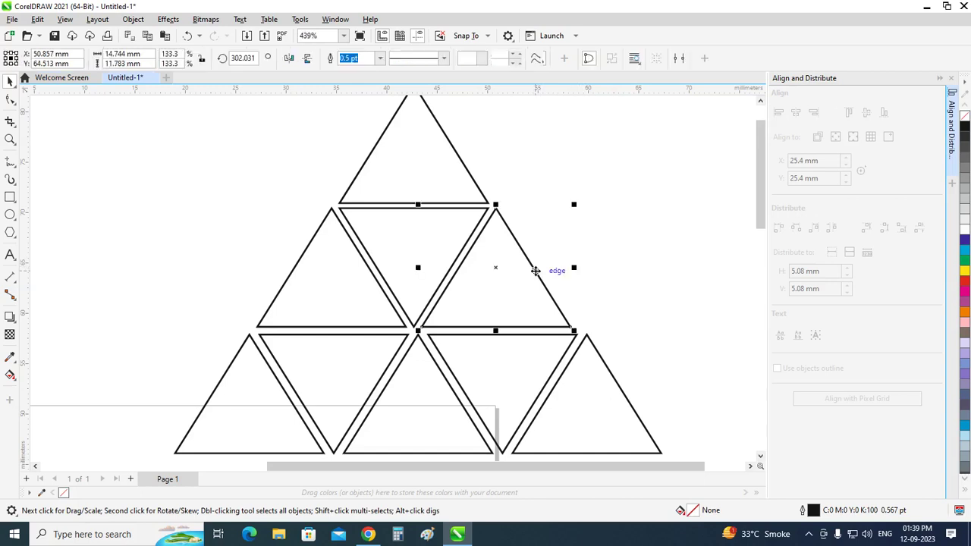
{"action": "left_click", "coordinate": [570, 348], "text": "shift"}
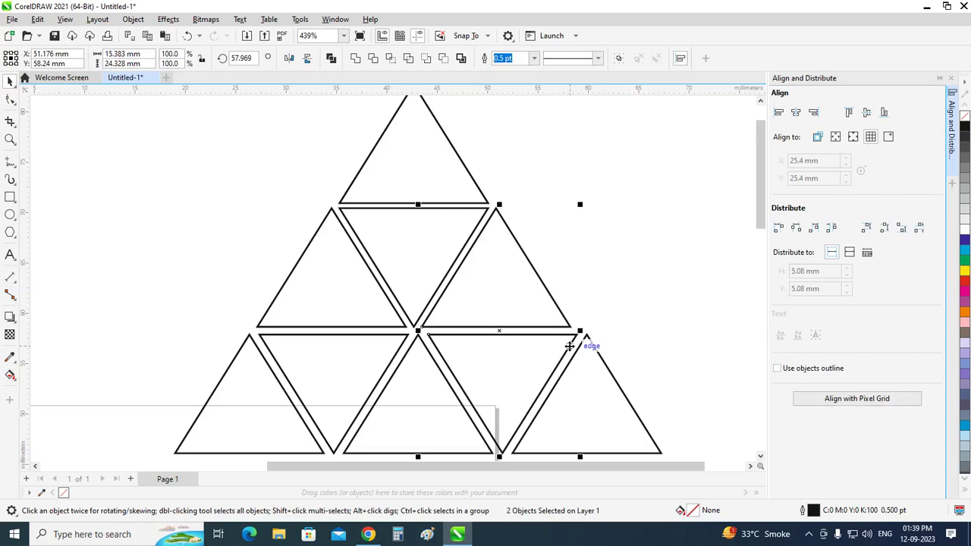
{"action": "left_click_drag", "start_coordinate": [570, 346], "coordinate": [576, 346]}
{"action": "left_click", "coordinate": [648, 287]}
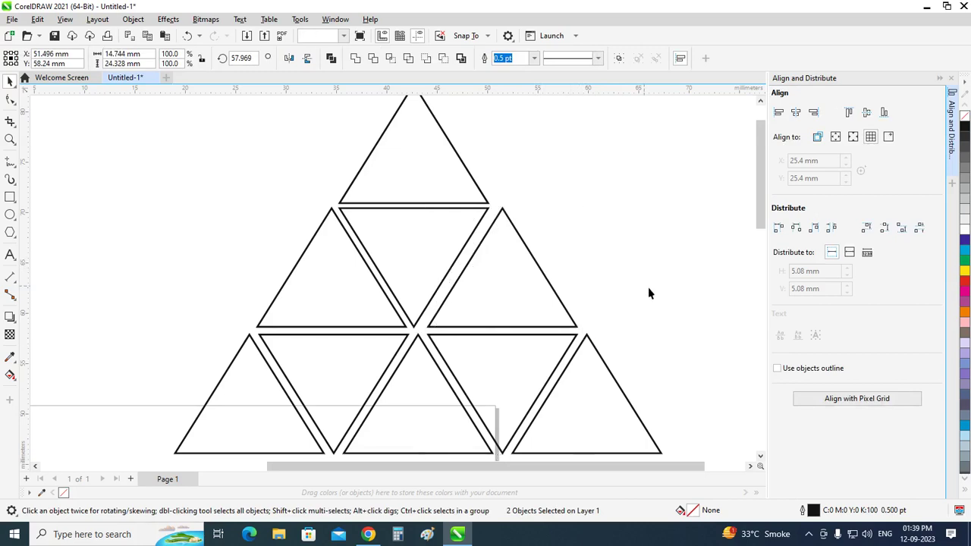
Shift the middle-left triangle and the inverted triangle below it slightly right.
{"action": "left_click", "coordinate": [390, 305]}
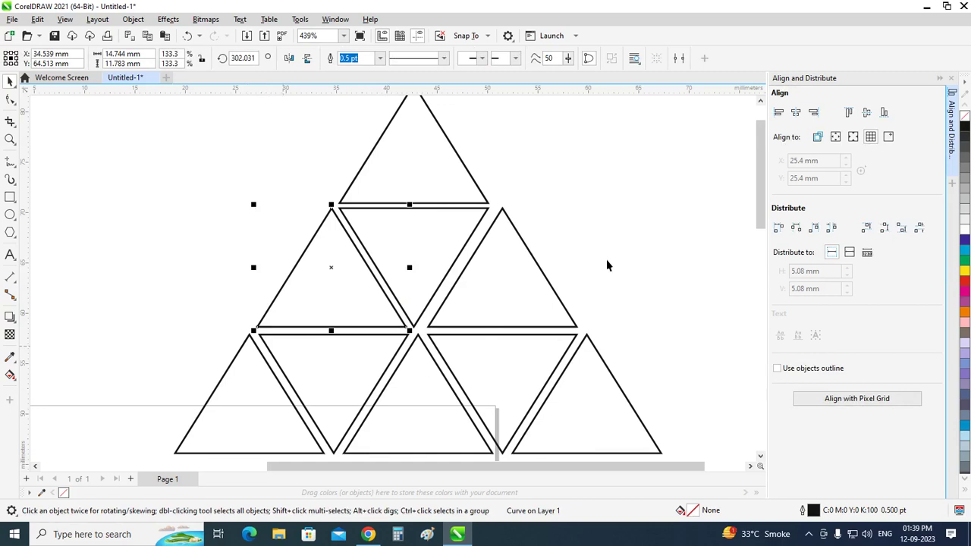
{"action": "left_click", "coordinate": [600, 278]}
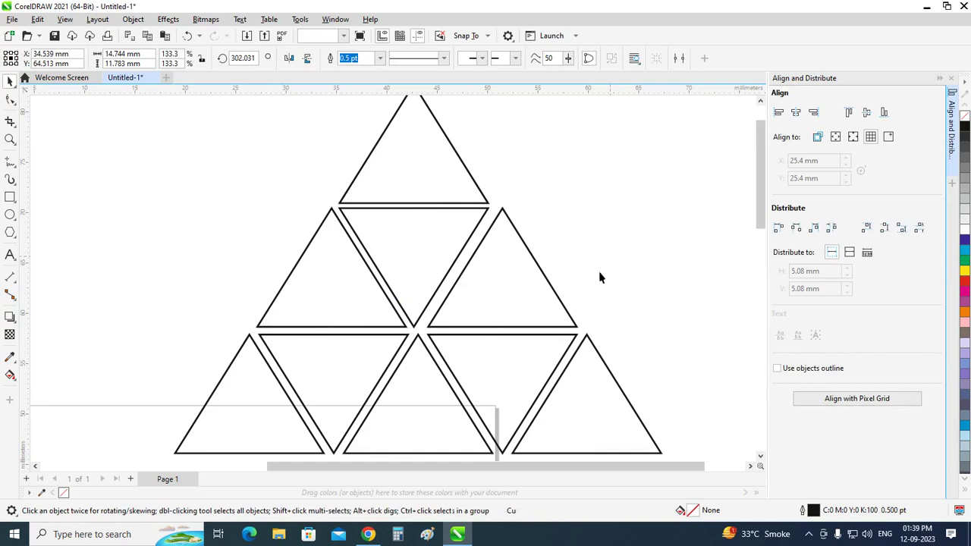
{"action": "left_click", "coordinate": [339, 332]}
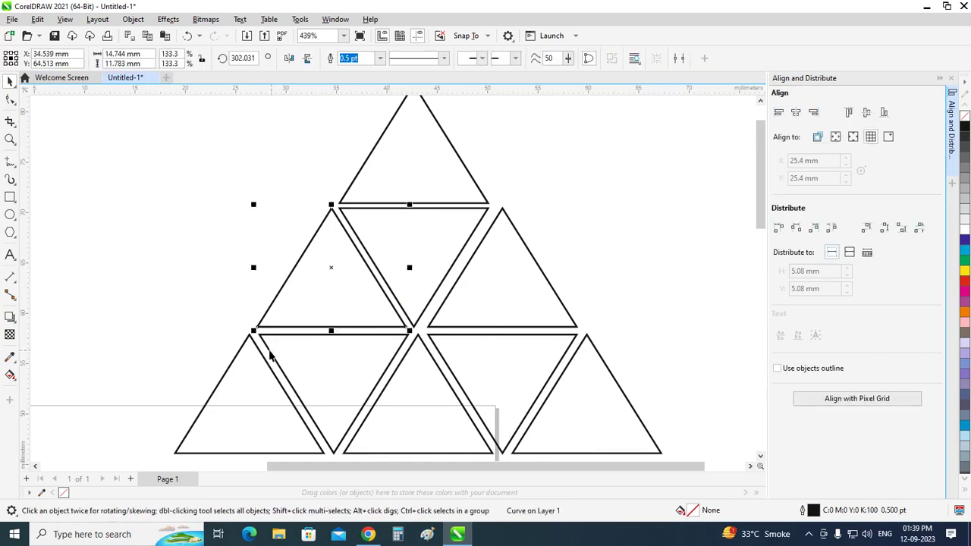
{"action": "left_click", "coordinate": [268, 351], "text": "shift"}
{"action": "left_click_drag", "start_coordinate": [269, 350], "coordinate": [270, 352]}
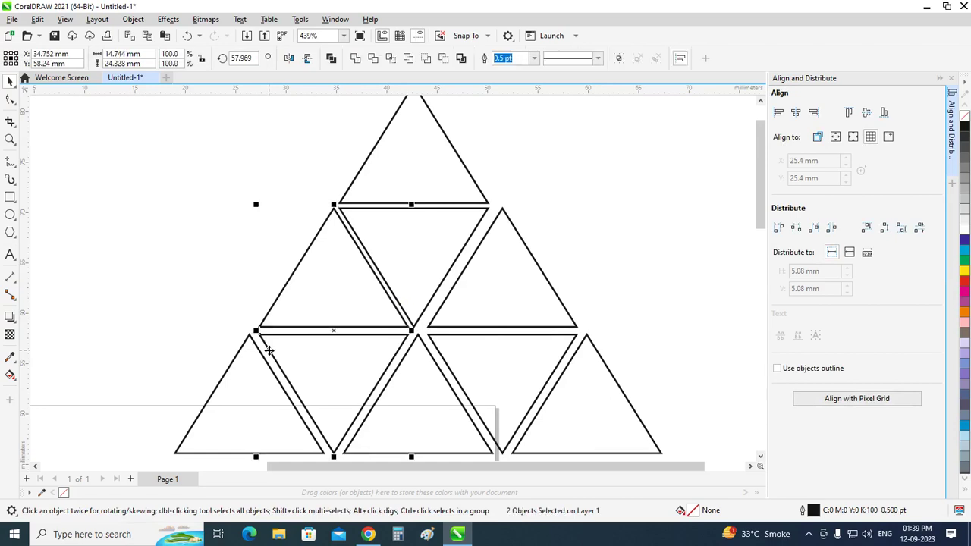
{"action": "left_click", "coordinate": [599, 258]}
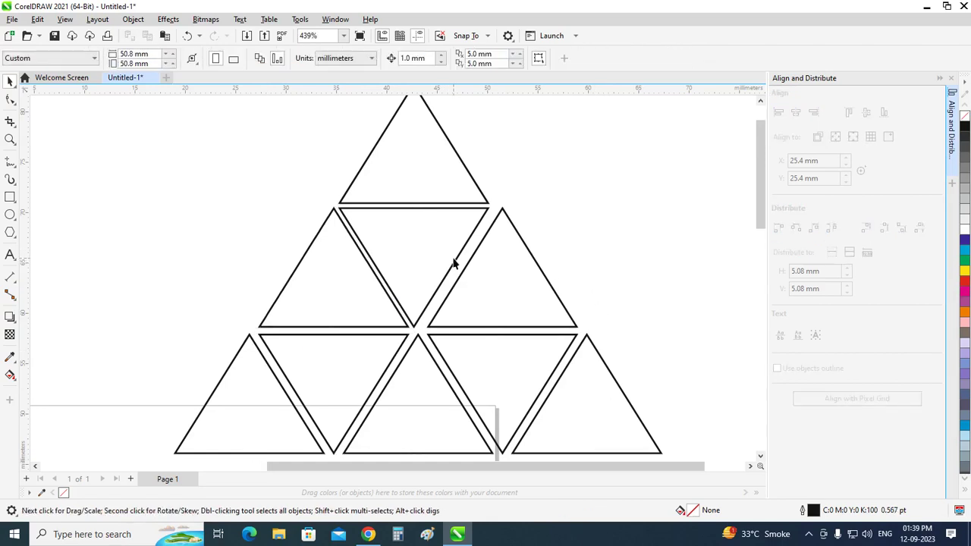
Select pairs of the inverted middle, bottom-centre and top triangles without moving them.
{"action": "left_click", "coordinate": [456, 263]}
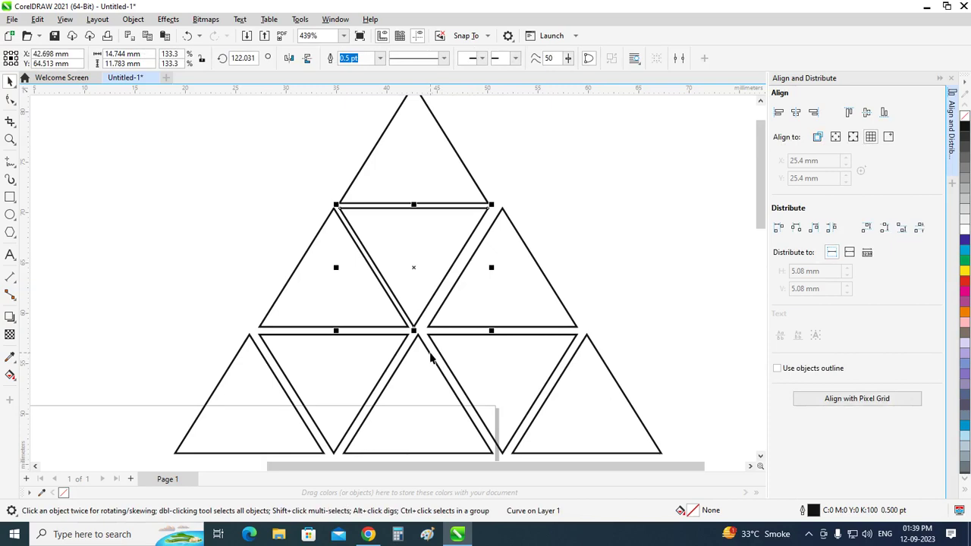
{"action": "left_click", "coordinate": [428, 358], "text": "shift"}
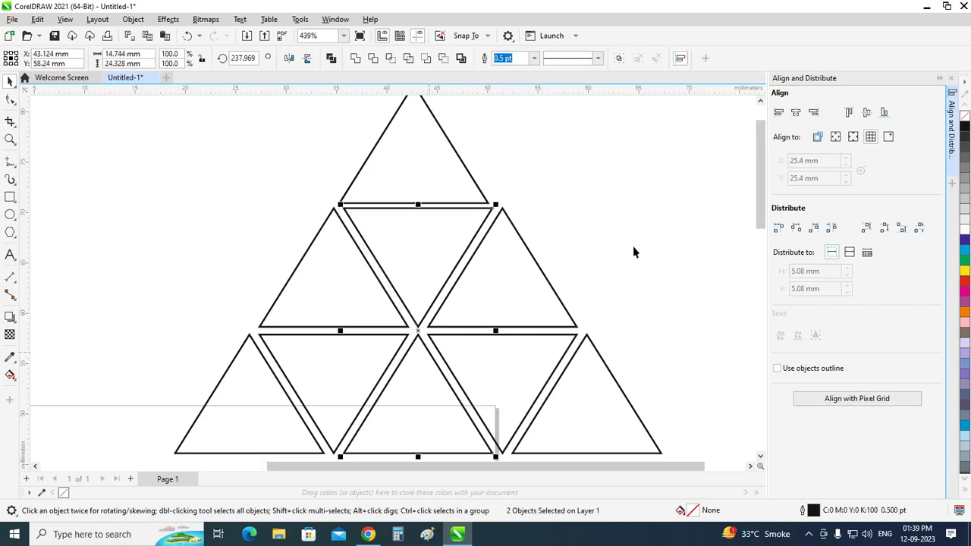
{"action": "left_click", "coordinate": [675, 209]}
{"action": "left_click_drag", "start_coordinate": [759, 199], "coordinate": [759, 186]}
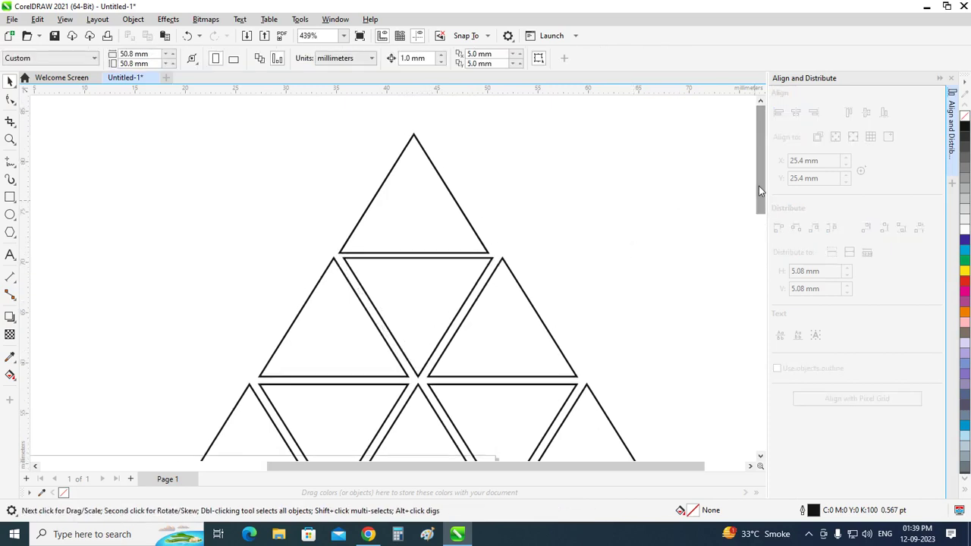
{"action": "left_click", "coordinate": [476, 237]}
{"action": "left_click", "coordinate": [488, 265], "text": "shift"}
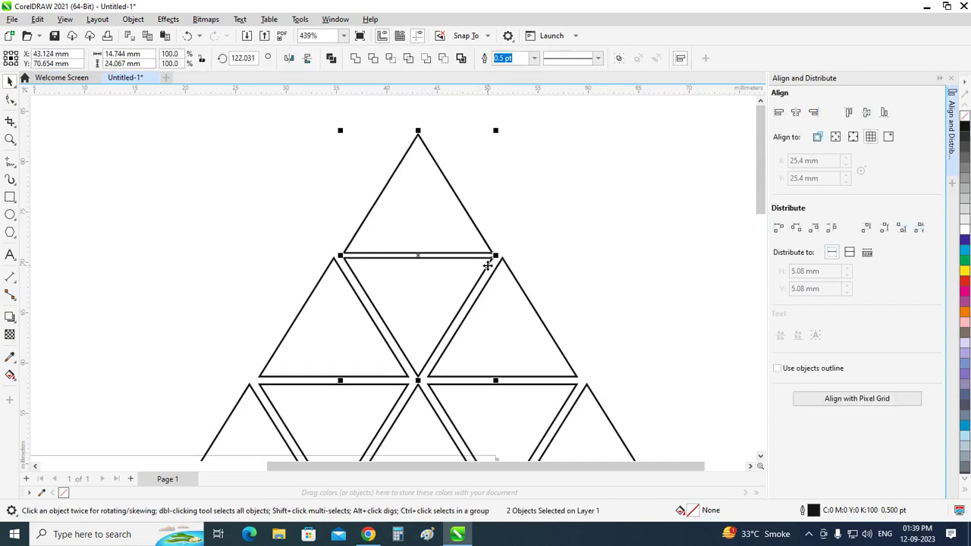
{"action": "left_click", "coordinate": [584, 236]}
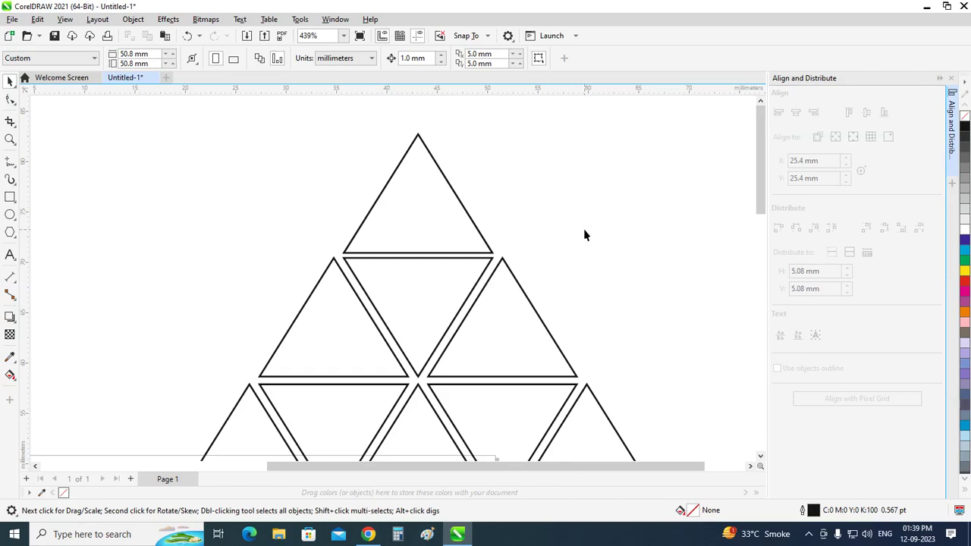
Drag the top triangle slightly down, then undo that move.
{"action": "left_click", "coordinate": [470, 222]}
{"action": "scroll", "coordinate": [418, 252], "scroll_direction": "up", "scroll_amount": 2}
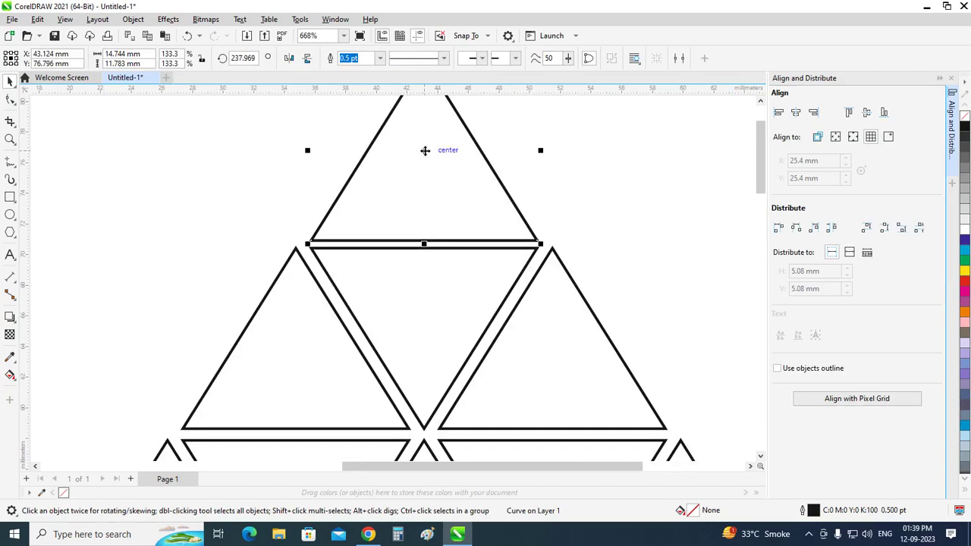
{"action": "left_click_drag", "start_coordinate": [425, 150], "coordinate": [425, 158]}
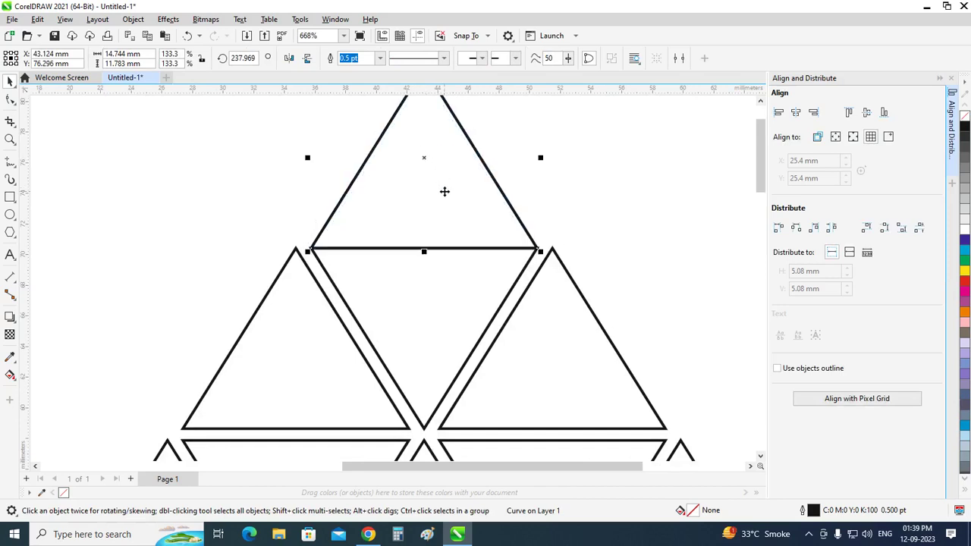
{"action": "key", "text": "ctrl+z"}
{"action": "left_click", "coordinate": [357, 230]}
{"action": "scroll", "coordinate": [358, 230], "scroll_direction": "down", "scroll_amount": 2}
{"action": "scroll", "coordinate": [365, 232], "scroll_direction": "down", "scroll_amount": 4}
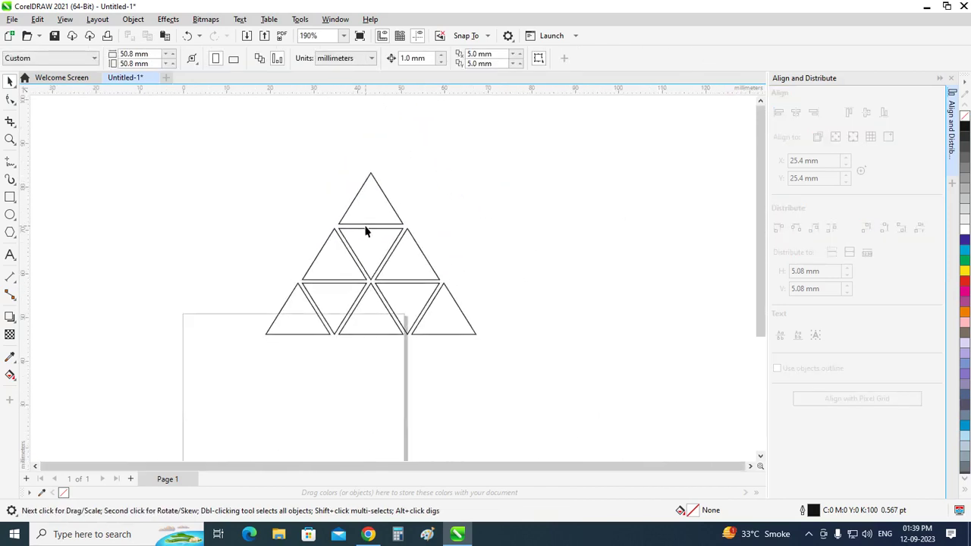
Marquee-select the nine triangles and apply the black palette swatch as their fill.
{"action": "left_click_drag", "start_coordinate": [226, 141], "coordinate": [487, 382]}
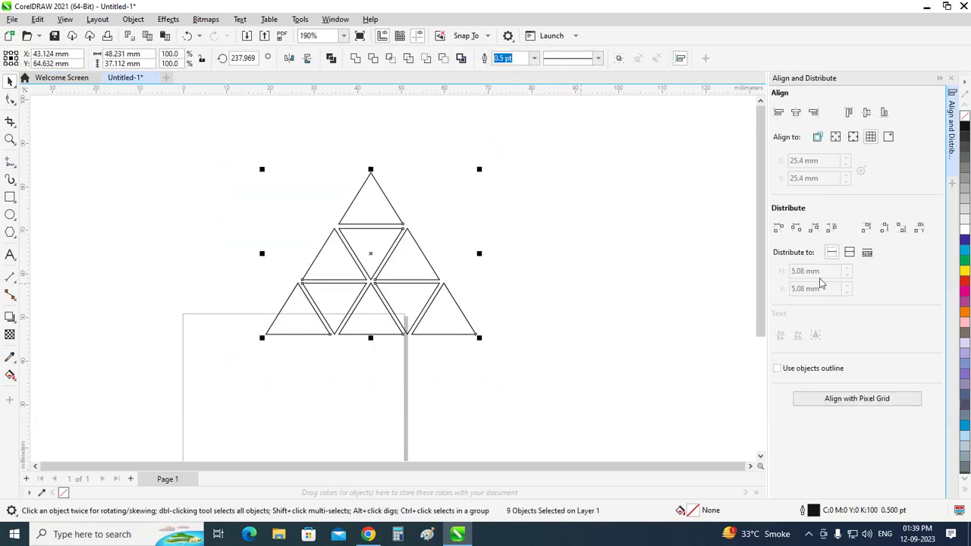
{"action": "left_click", "coordinate": [966, 129]}
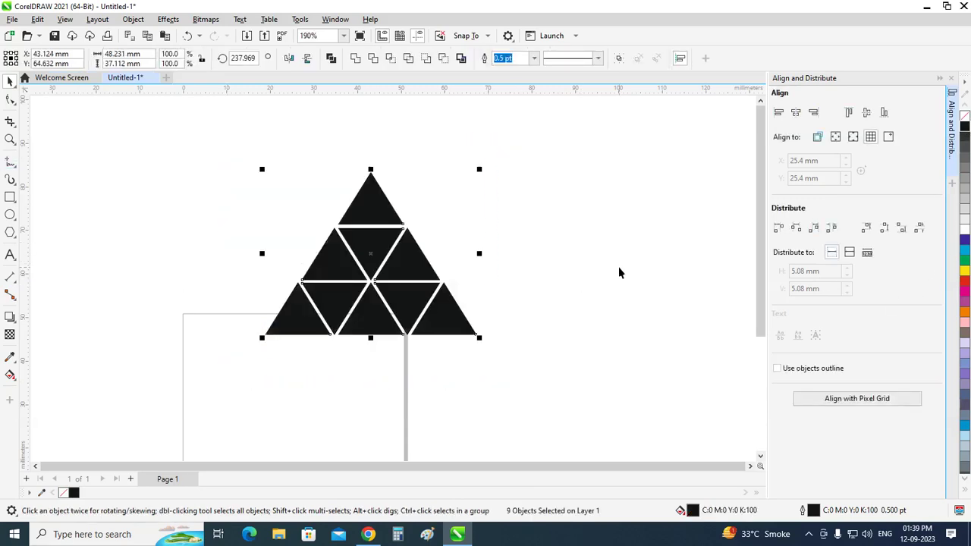
{"action": "left_click", "coordinate": [618, 266]}
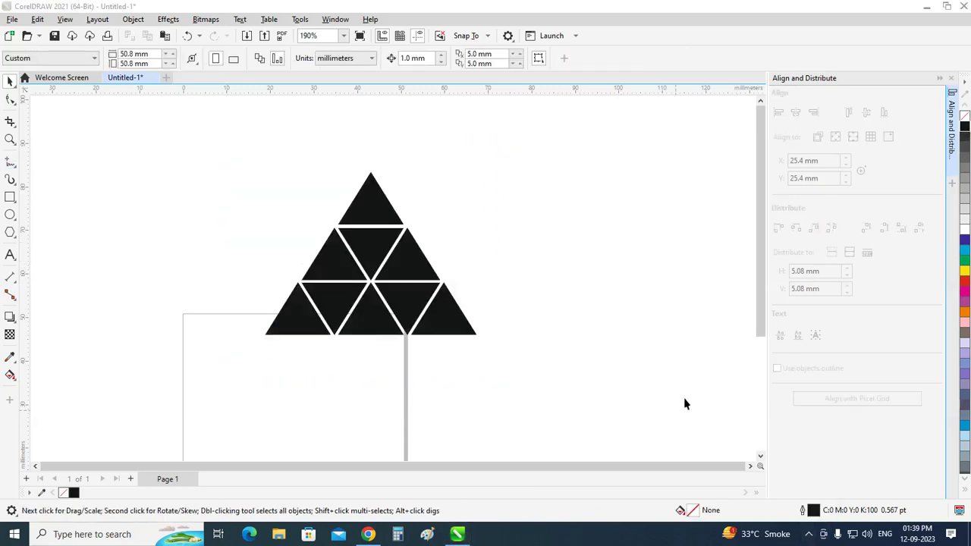
{"action": "scroll", "coordinate": [576, 324], "scroll_direction": "down", "scroll_amount": 1}
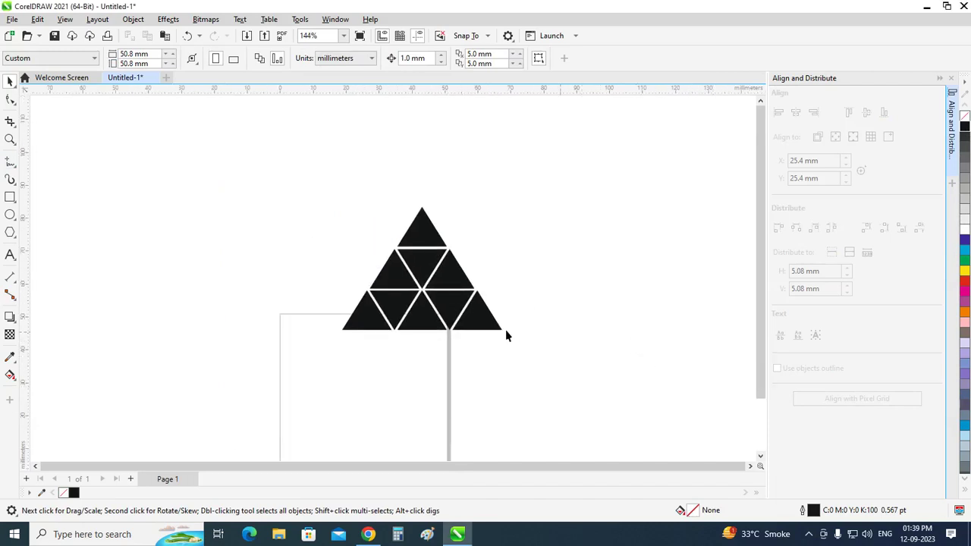
{"action": "scroll", "coordinate": [537, 338], "scroll_direction": "down", "scroll_amount": 1}
Type 'DLF' left of the pyramid and make the text bold italic.
{"action": "left_click", "coordinate": [10, 255]}
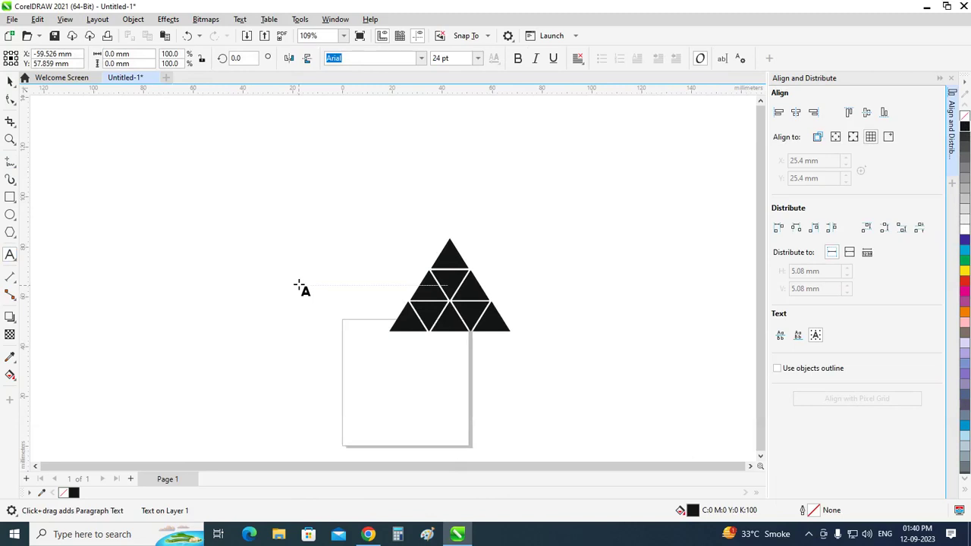
{"action": "type", "text": "Dlf"}
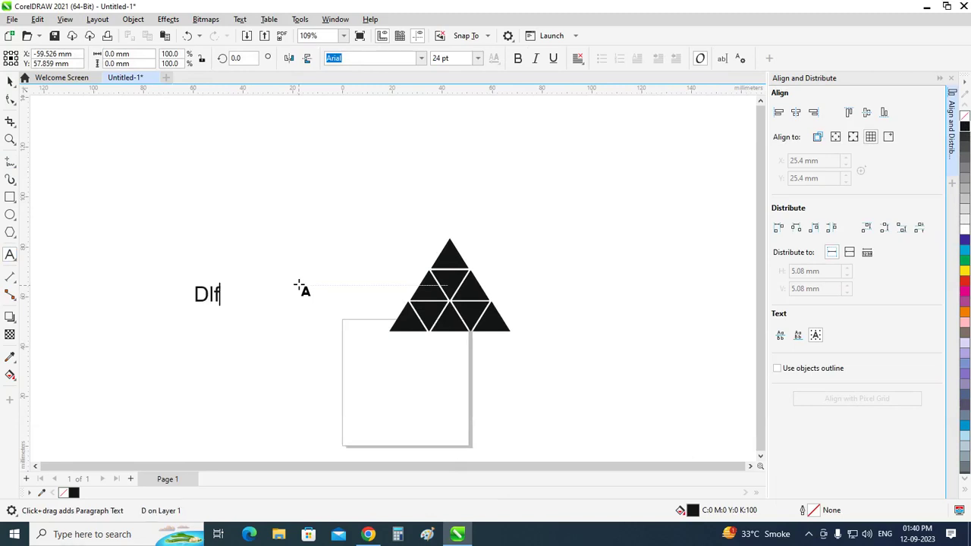
{"action": "key", "text": "BackSpace"}
{"action": "key", "text": "BackSpace"}
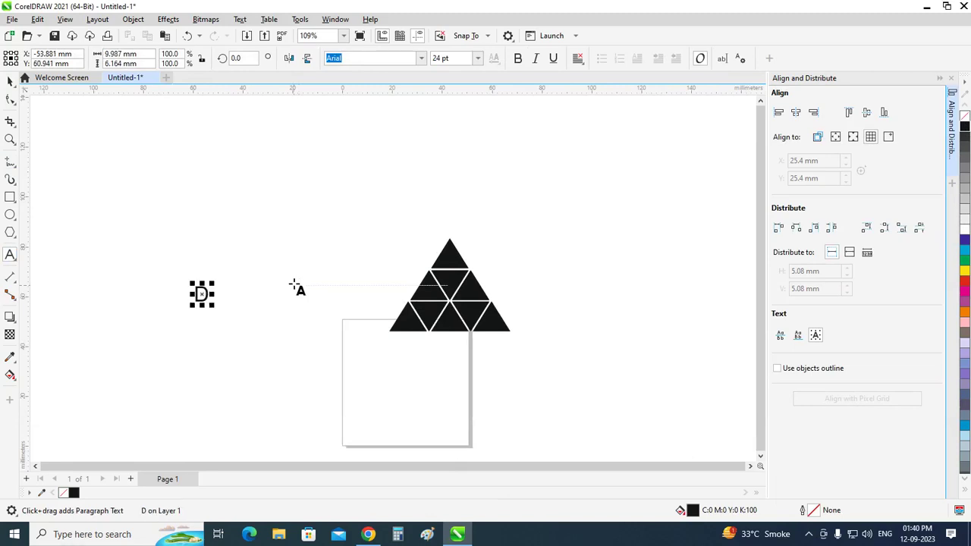
{"action": "type", "text": "L"}
{"action": "type", "text": "F"}
{"action": "key", "text": "Escape"}
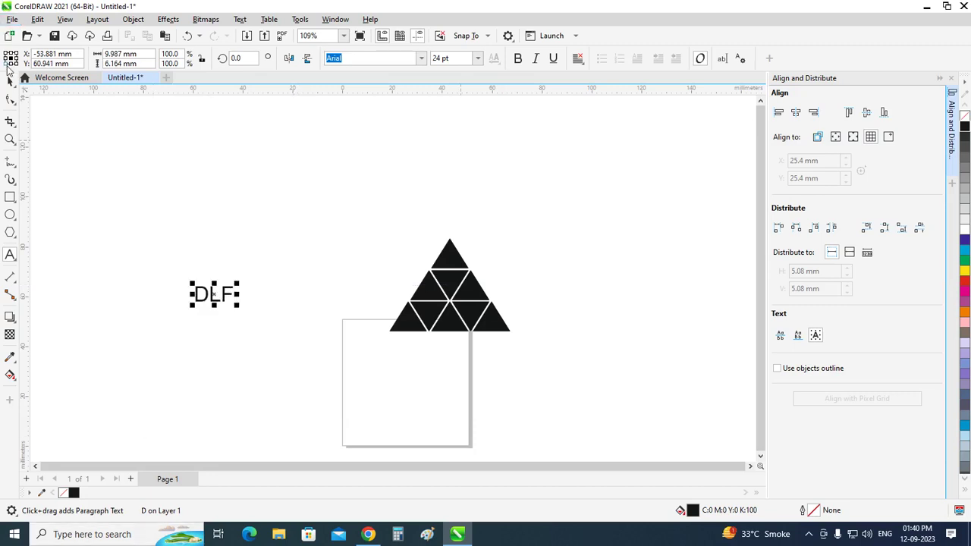
{"action": "left_click", "coordinate": [10, 80]}
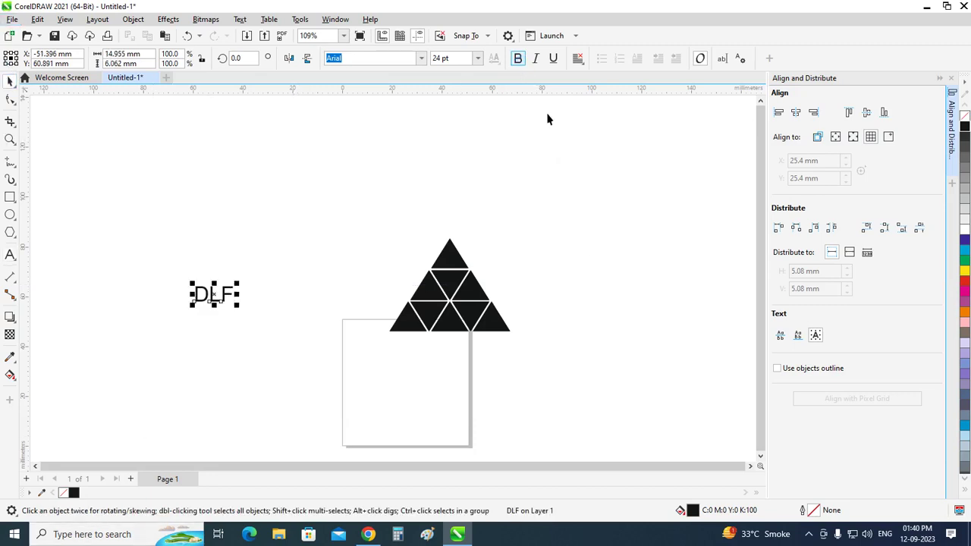
{"action": "scroll", "coordinate": [218, 312], "scroll_direction": "up", "scroll_amount": 1}
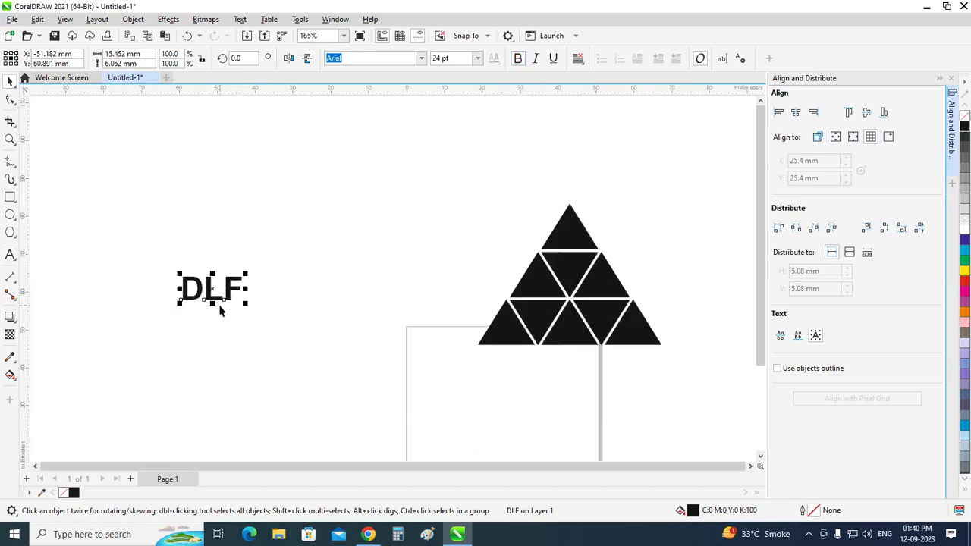
{"action": "left_click", "coordinate": [535, 58]}
{"action": "scroll", "coordinate": [165, 313], "scroll_direction": "down", "scroll_amount": 1}
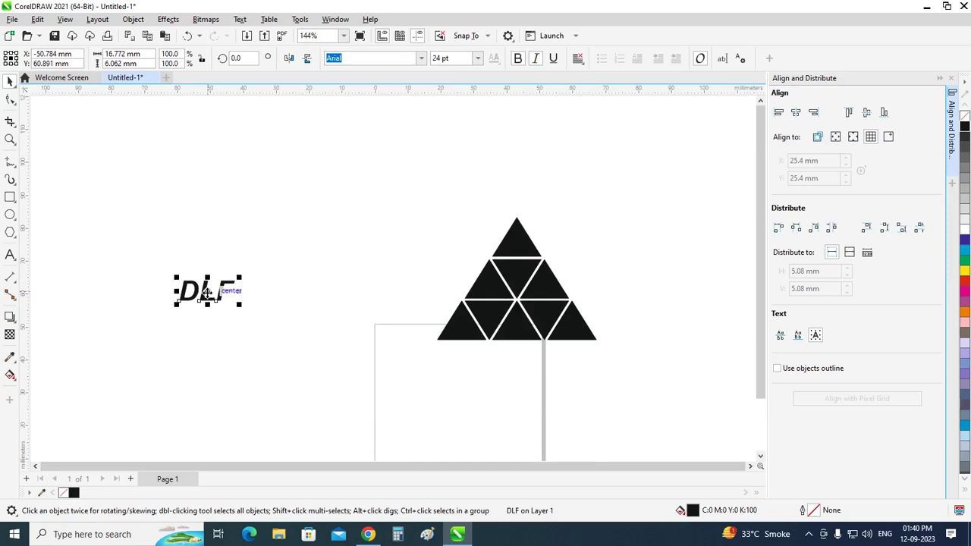
{"action": "left_click", "coordinate": [352, 277]}
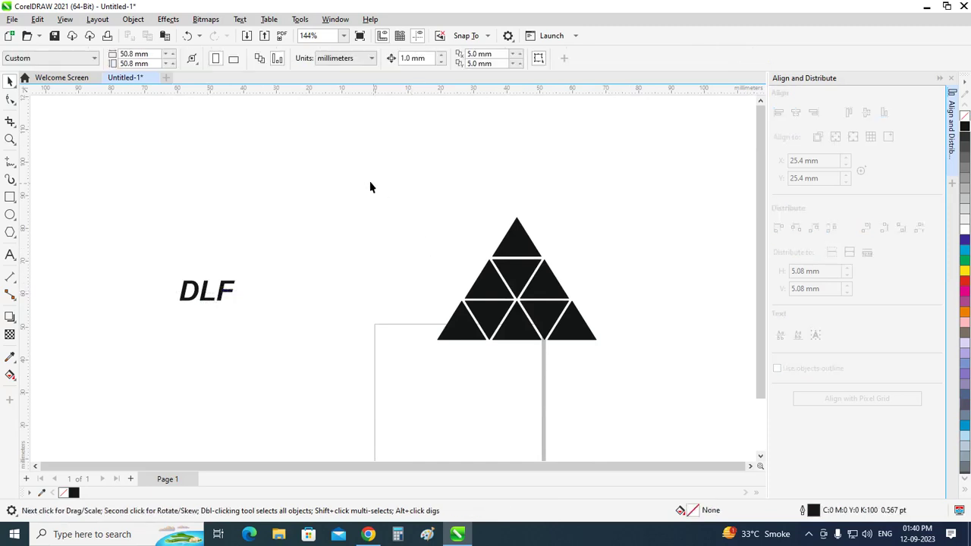
Group the nine triangles and set the nudge distance to half their 37.112 mm height.
{"action": "left_click_drag", "start_coordinate": [370, 187], "coordinate": [635, 375]}
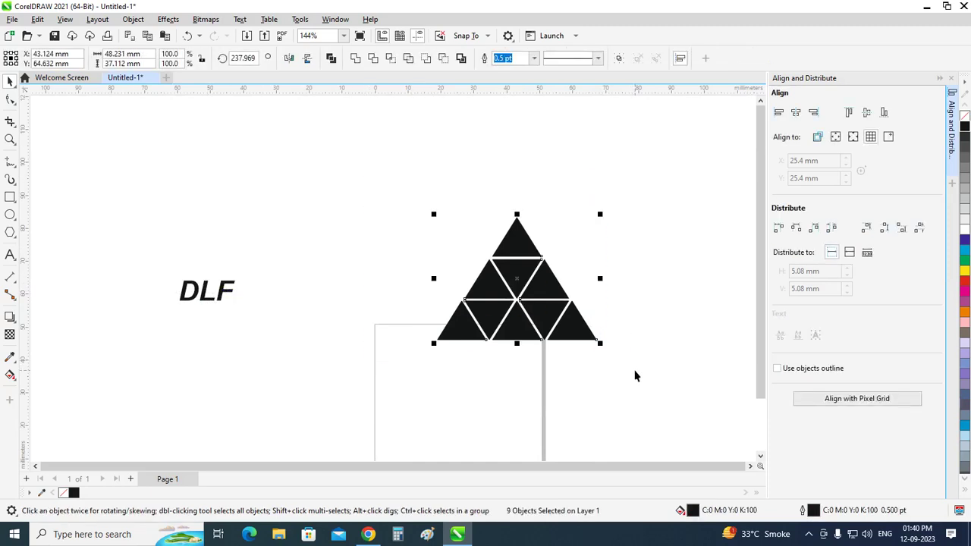
{"action": "key", "text": "ctrl+g"}
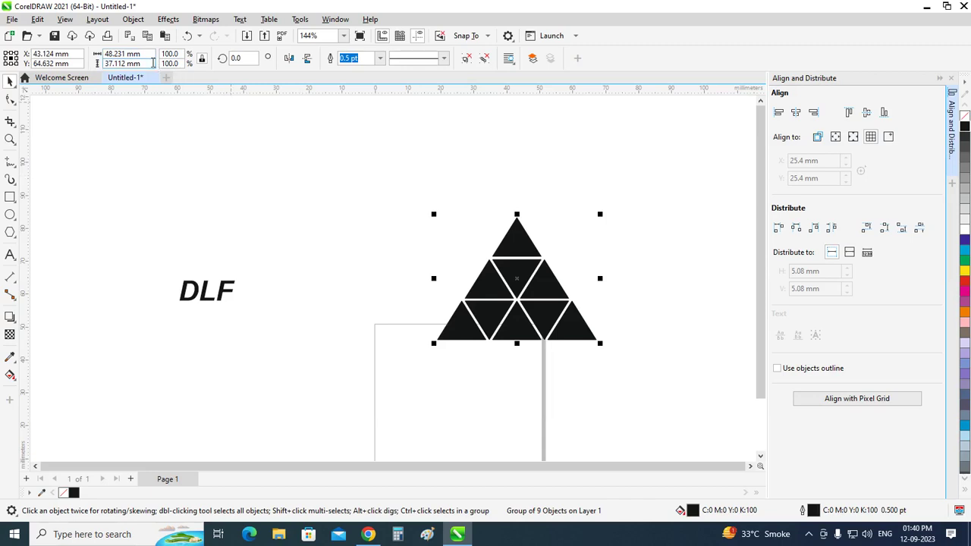
{"action": "left_click", "coordinate": [148, 63]}
{"action": "left_click", "coordinate": [308, 202]}
{"action": "left_click", "coordinate": [414, 59]}
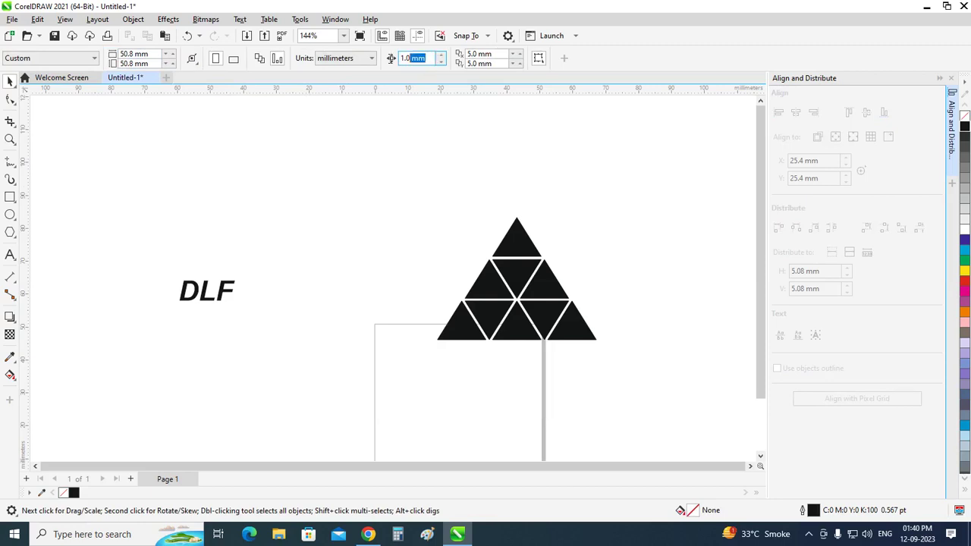
{"action": "key", "text": "ctrl+v"}
{"action": "type", "text": "/2"}
{"action": "key", "text": "Return"}
Set the DLF text height to 18.55 mm.
{"action": "left_click", "coordinate": [229, 292]}
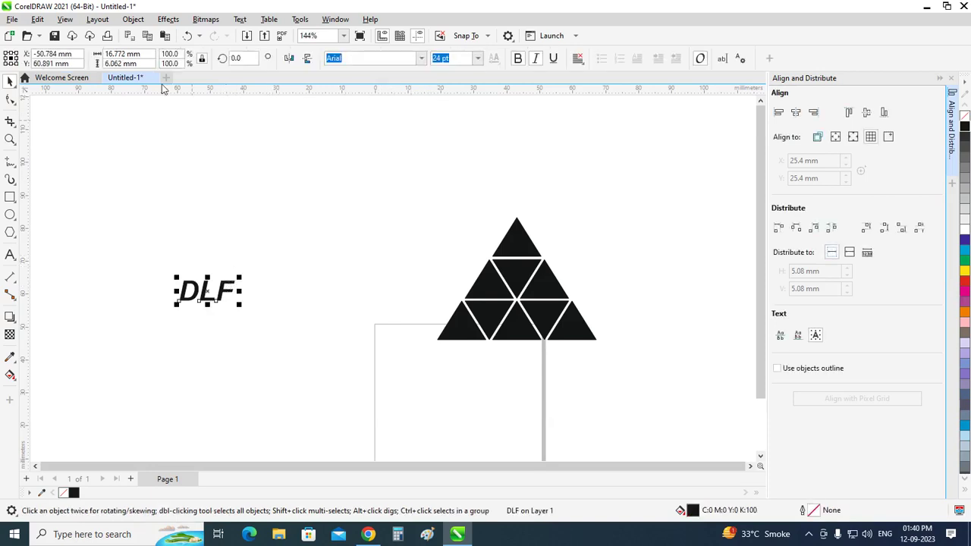
{"action": "left_click", "coordinate": [121, 63]}
{"action": "type", "text": "18.55"}
{"action": "key", "text": "Return"}
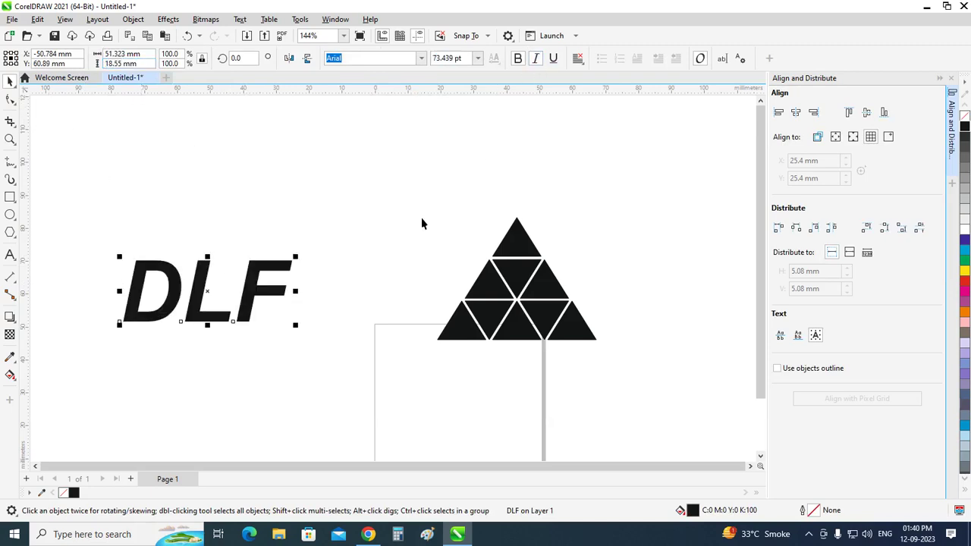
{"action": "left_click", "coordinate": [332, 178]}
Move the DLF text beside the triangle and bottom-align it with the triangle's base.
{"action": "left_click", "coordinate": [199, 319]}
{"action": "left_click_drag", "start_coordinate": [197, 315], "coordinate": [328, 317]}
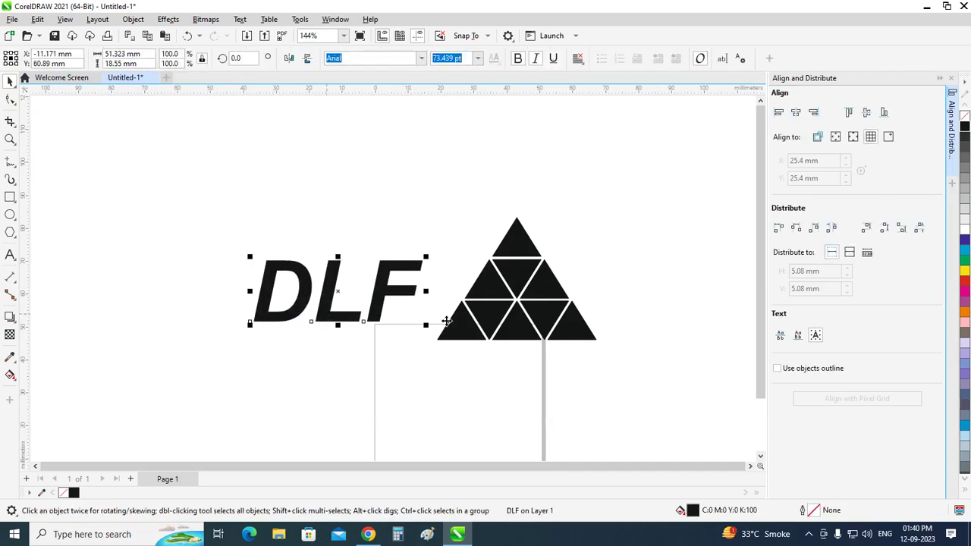
{"action": "left_click", "coordinate": [478, 282], "text": "shift"}
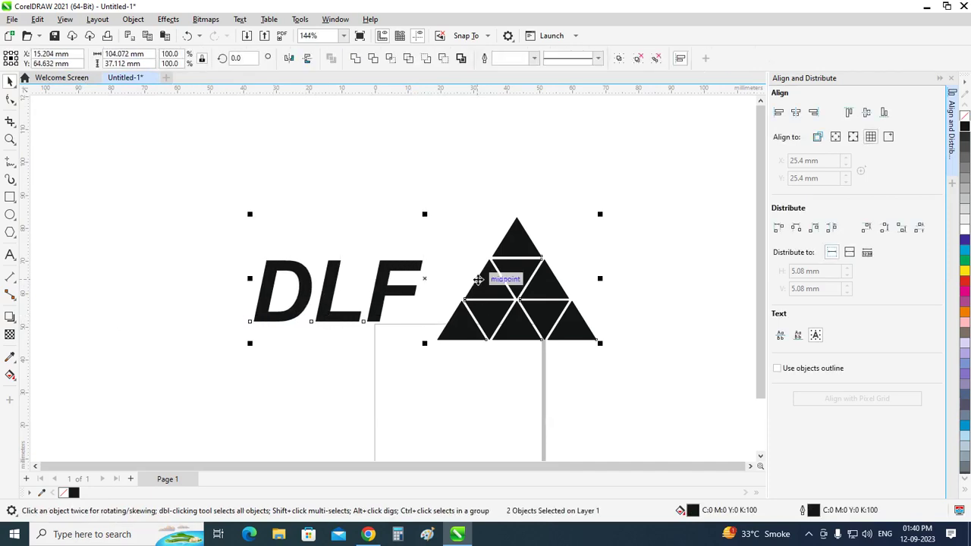
{"action": "key", "text": "b"}
{"action": "left_click", "coordinate": [397, 182]}
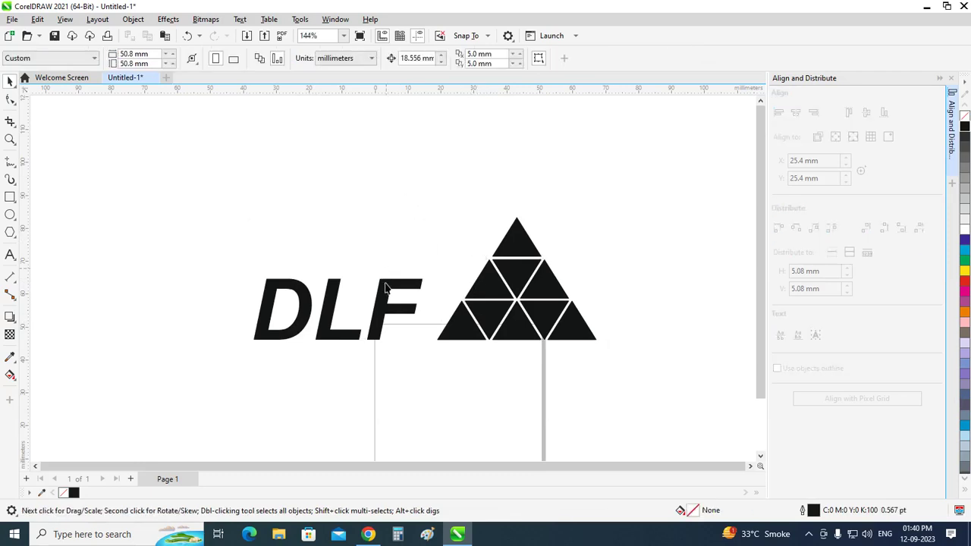
Set the nudge distance to the pyramid's 37.112 mm height divided by 4 (9.278 mm).
{"action": "left_click", "coordinate": [386, 308]}
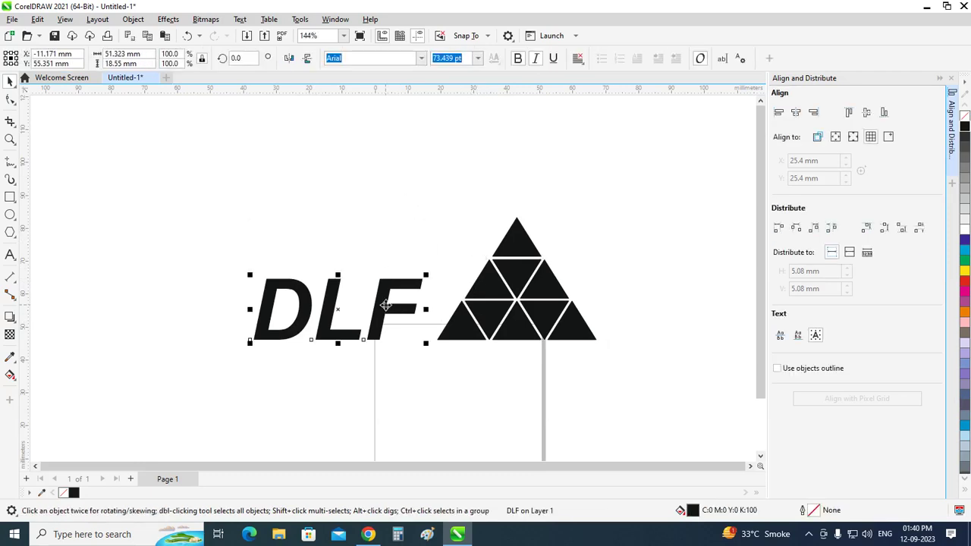
{"action": "left_click", "coordinate": [252, 169]}
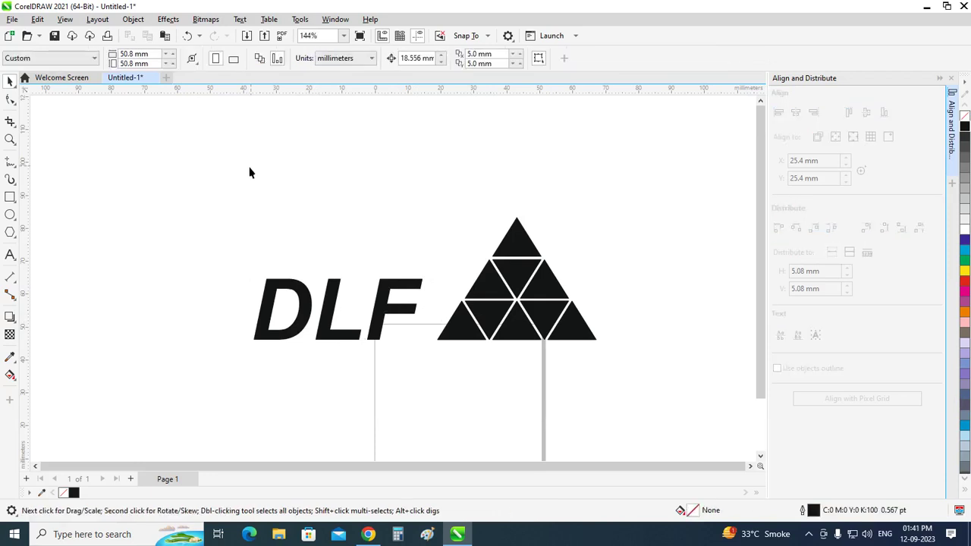
{"action": "left_click", "coordinate": [383, 296]}
{"action": "left_click", "coordinate": [526, 240]}
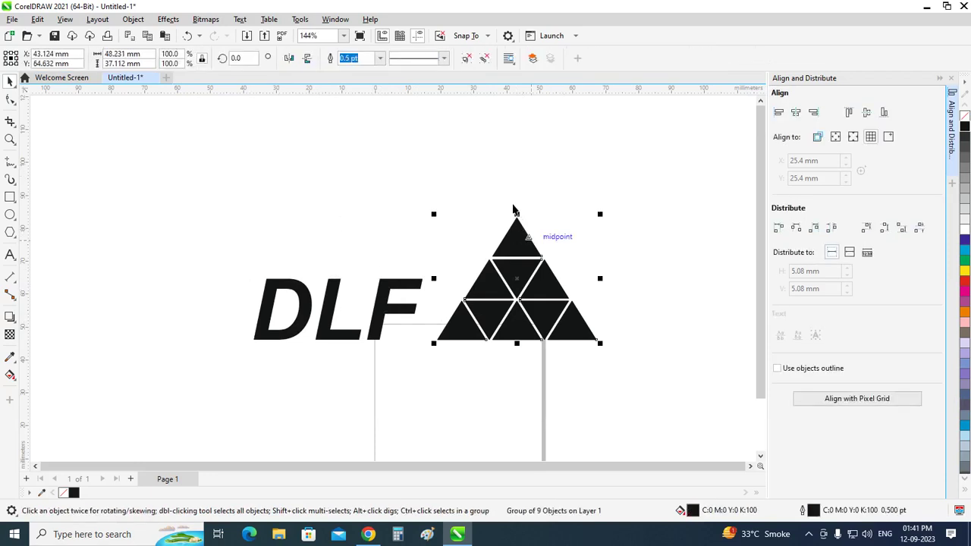
{"action": "left_click", "coordinate": [150, 64]}
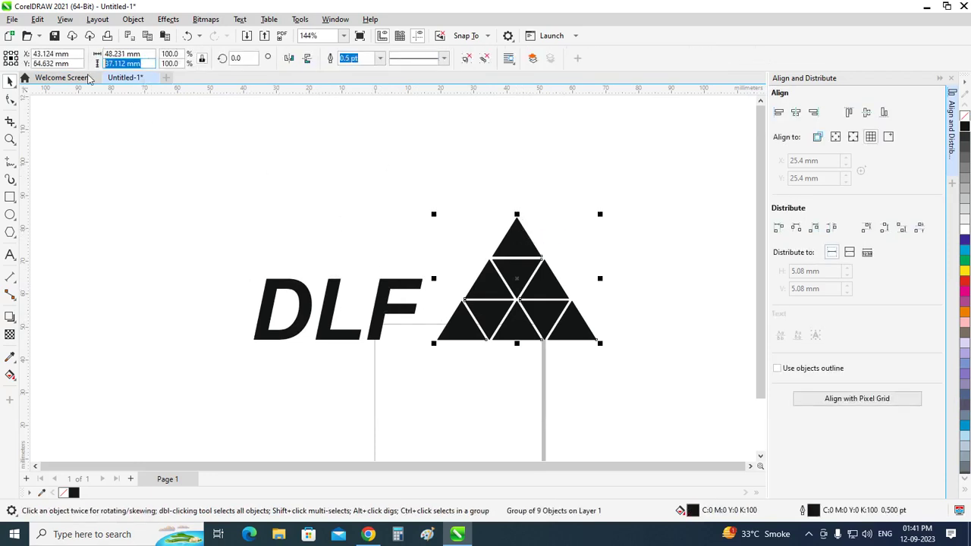
{"action": "left_click", "coordinate": [231, 185]}
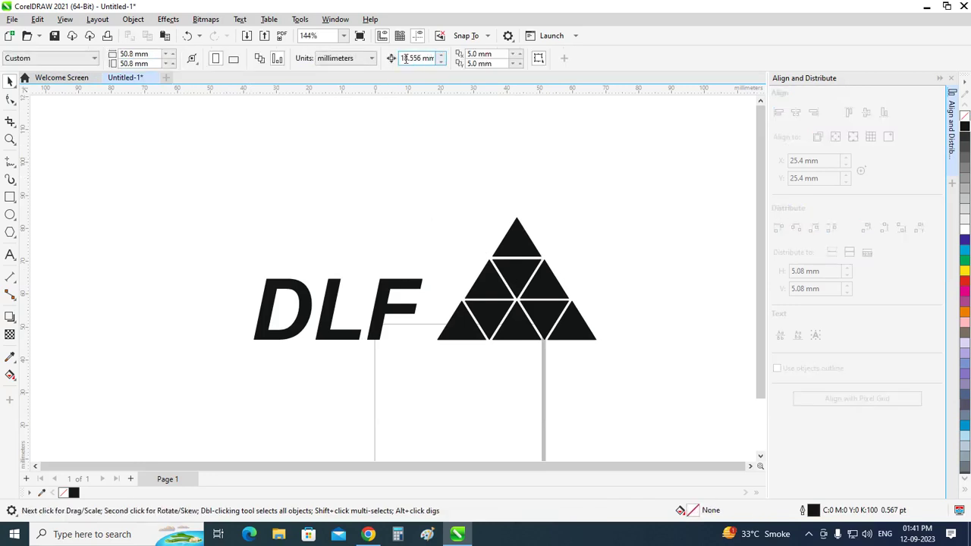
{"action": "left_click", "coordinate": [402, 59]}
{"action": "key", "text": "BackSpace"}
{"action": "type", "text": "37.112 mm"}
{"action": "type", "text": "/"}
{"action": "type", "text": "4"}
{"action": "key", "text": "Return"}
Compute 9.278 × 3 = 27.834 in Windows Calculator.
{"action": "left_click", "coordinate": [399, 536]}
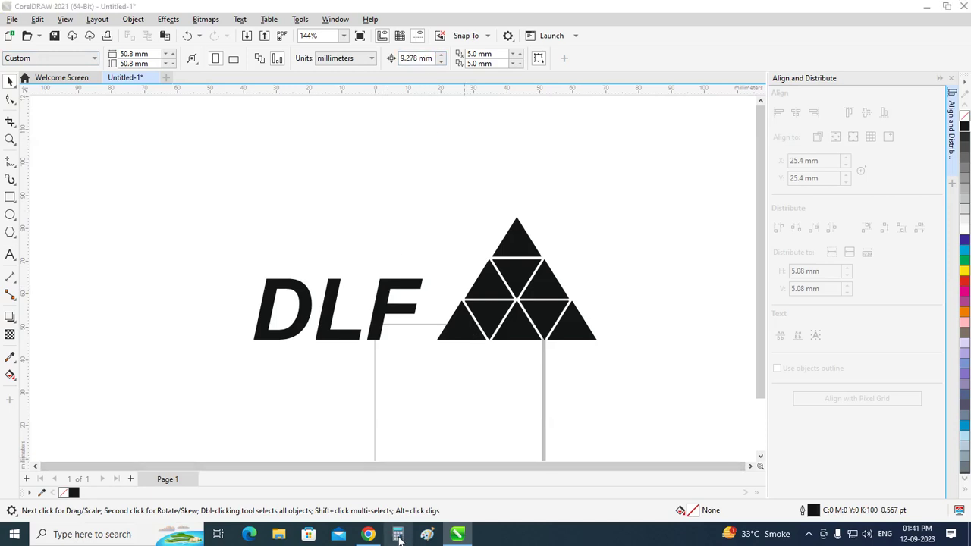
{"action": "type", "text": "9."}
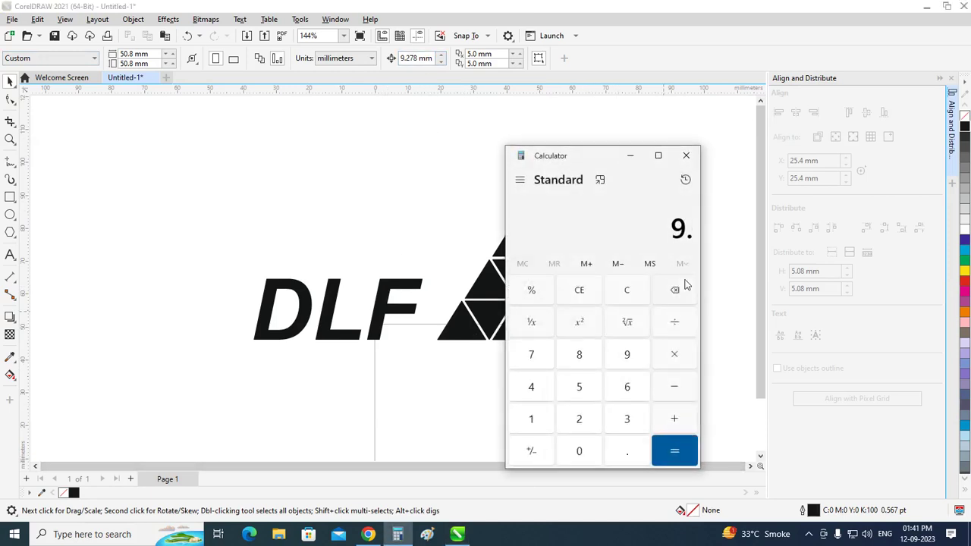
{"action": "type", "text": "278"}
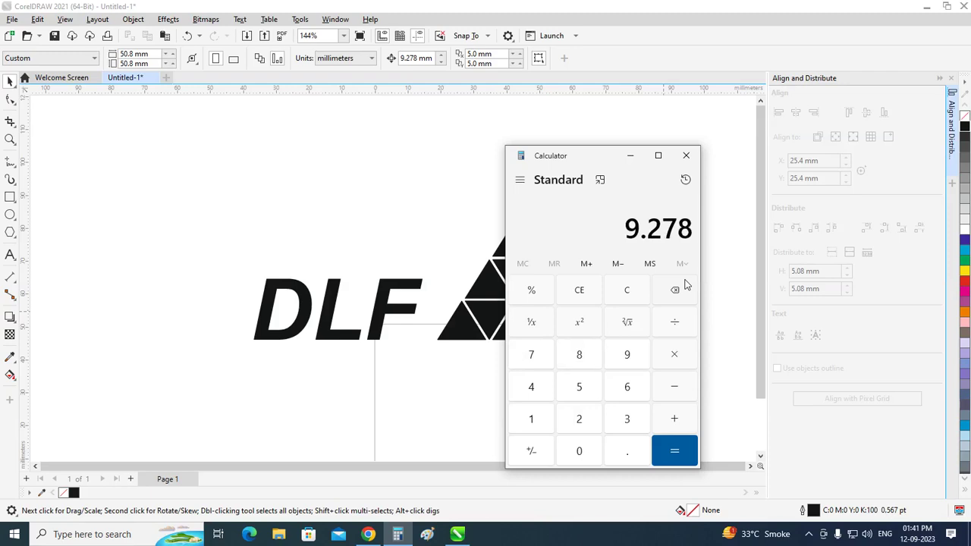
{"action": "type", "text": "*"}
{"action": "type", "text": "3"}
{"action": "key", "text": "Return"}
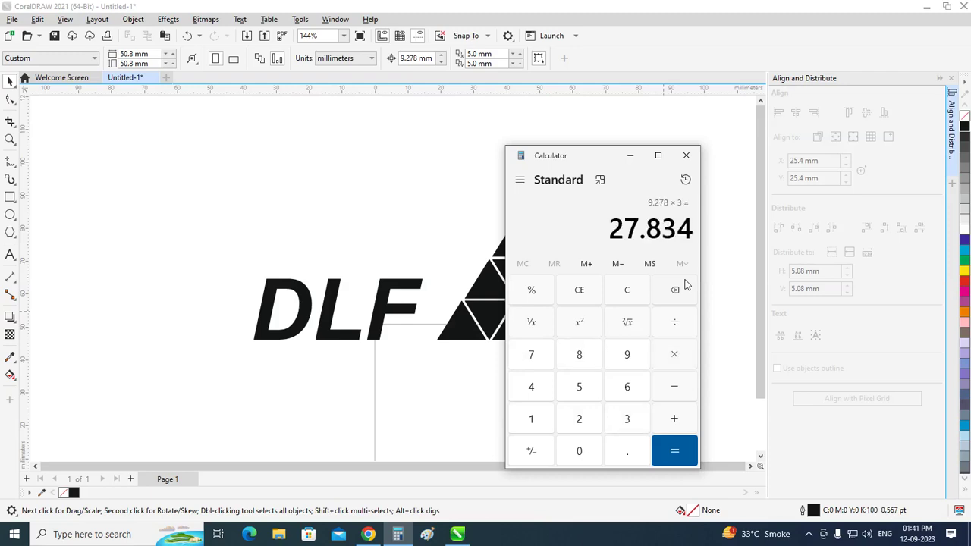
Give the DLF text a 27.834 mm height and bottom-align it with the triangle.
{"action": "left_click", "coordinate": [686, 156]}
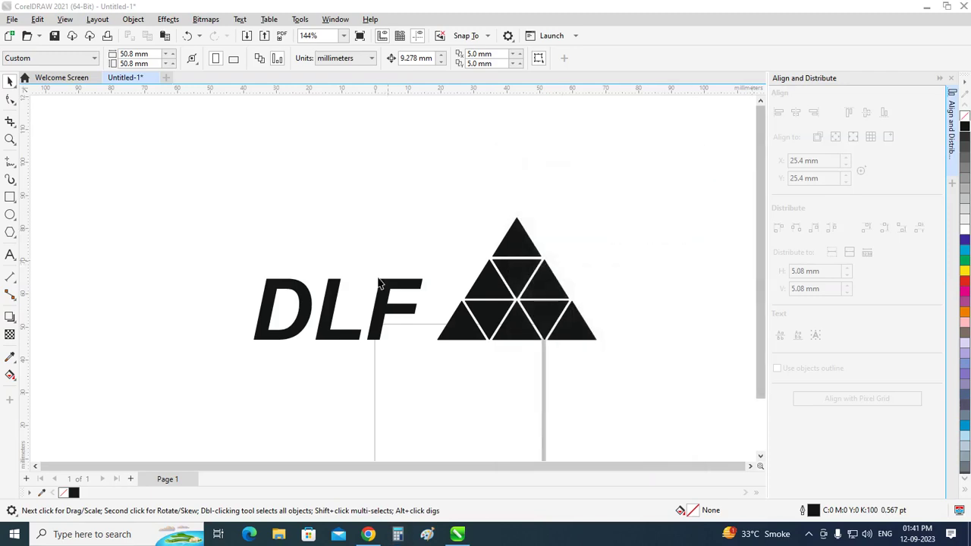
{"action": "left_click", "coordinate": [383, 320]}
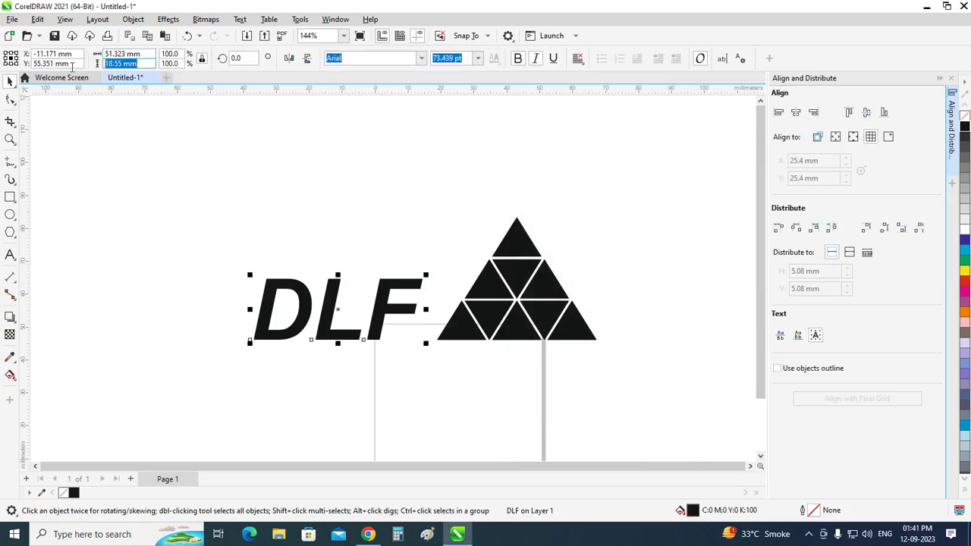
{"action": "type", "text": "27.834"}
{"action": "key", "text": "Return"}
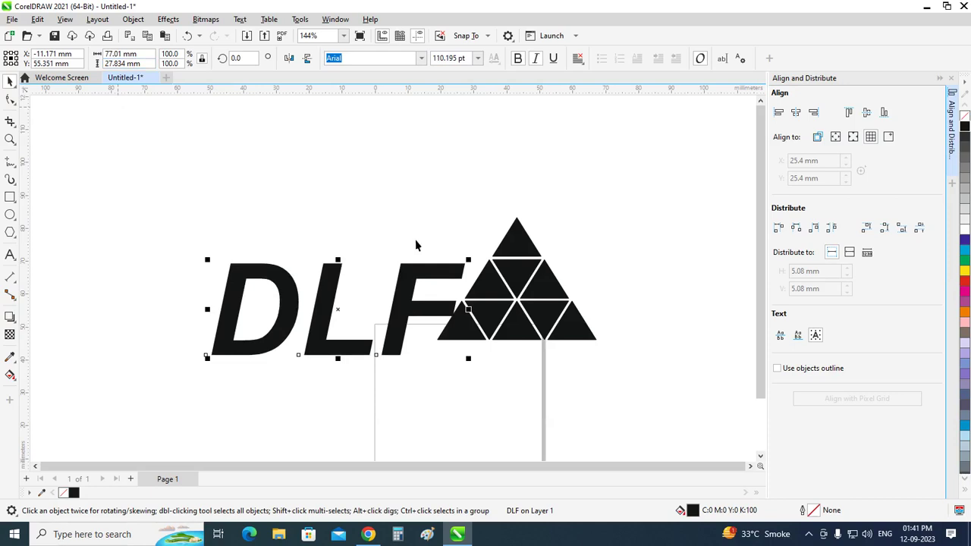
{"action": "left_click", "coordinate": [516, 250], "text": "shift"}
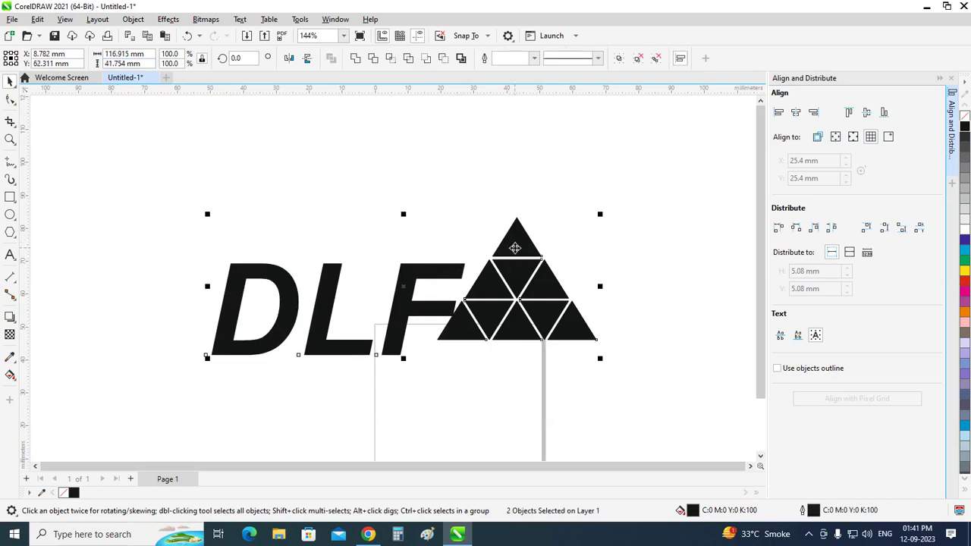
{"action": "key", "text": "b"}
{"action": "left_click", "coordinate": [678, 221]}
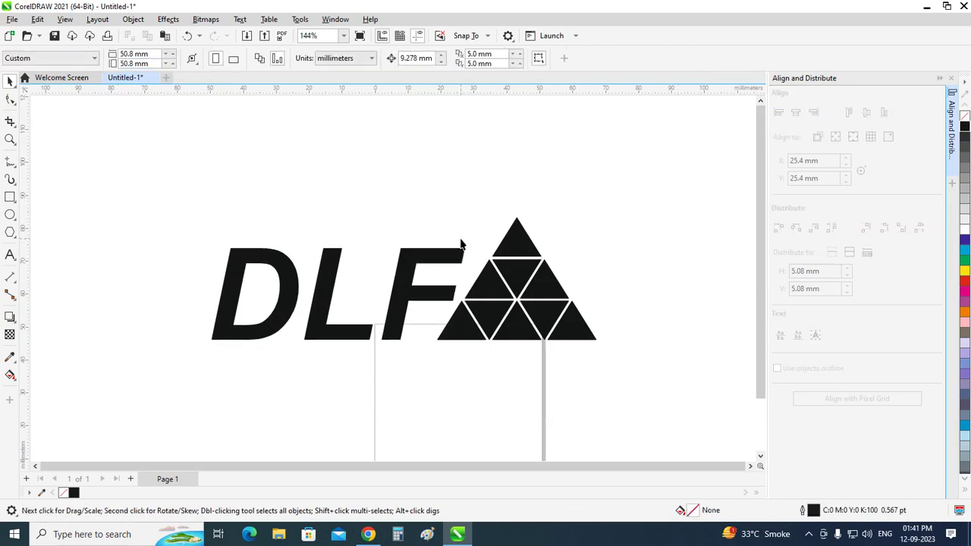
Shift the DLF text slightly left and reselect the triangle group.
{"action": "left_click", "coordinate": [402, 306]}
{"action": "left_click_drag", "start_coordinate": [399, 305], "coordinate": [383, 310]}
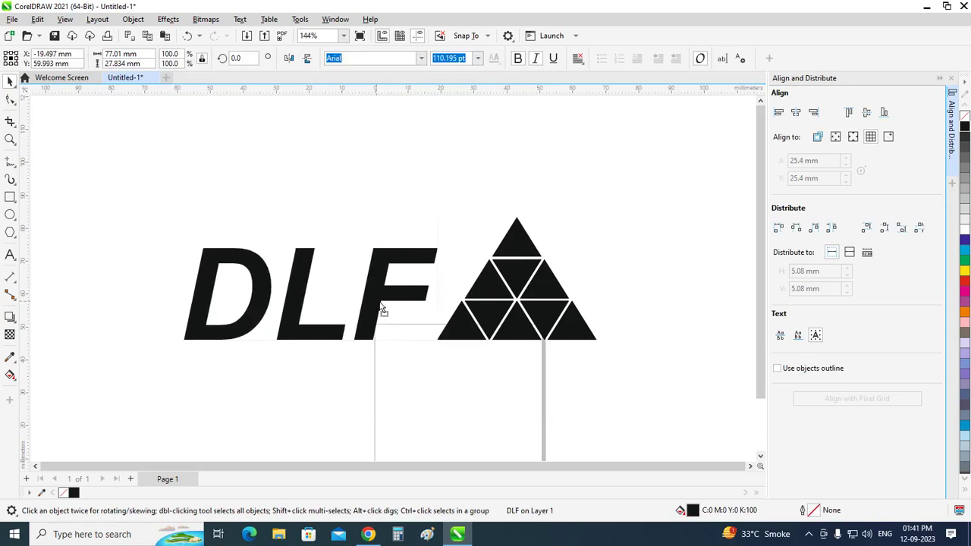
{"action": "left_click", "coordinate": [364, 188]}
{"action": "scroll", "coordinate": [408, 250], "scroll_direction": "down", "scroll_amount": 1}
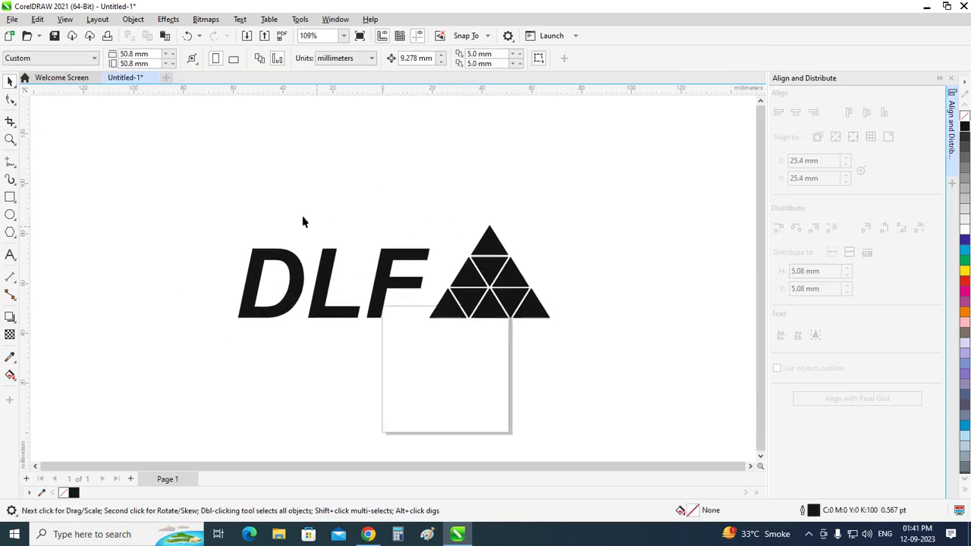
{"action": "left_click_drag", "start_coordinate": [174, 158], "coordinate": [635, 353]}
{"action": "scroll", "coordinate": [529, 291], "scroll_direction": "up", "scroll_amount": 1}
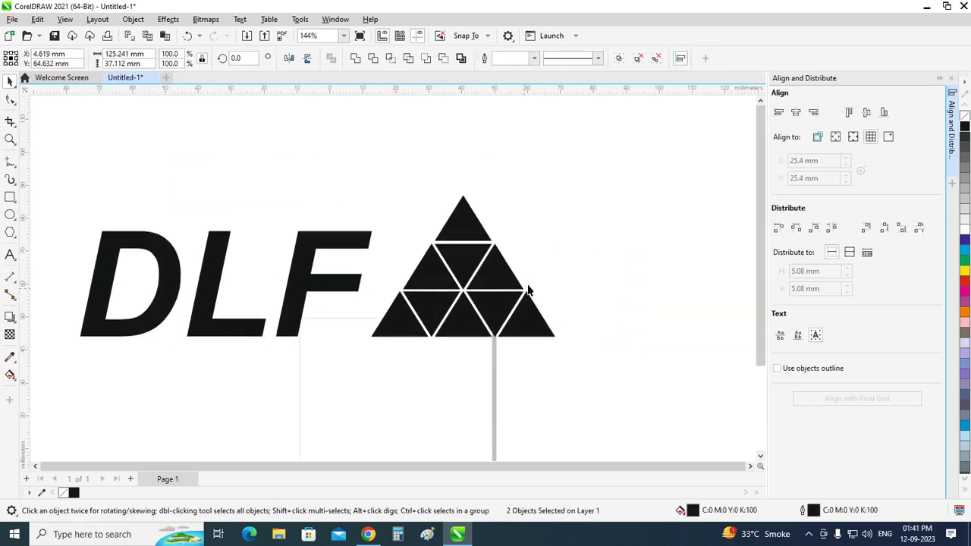
{"action": "scroll", "coordinate": [493, 239], "scroll_direction": "up", "scroll_amount": 1}
{"action": "left_click", "coordinate": [527, 203]}
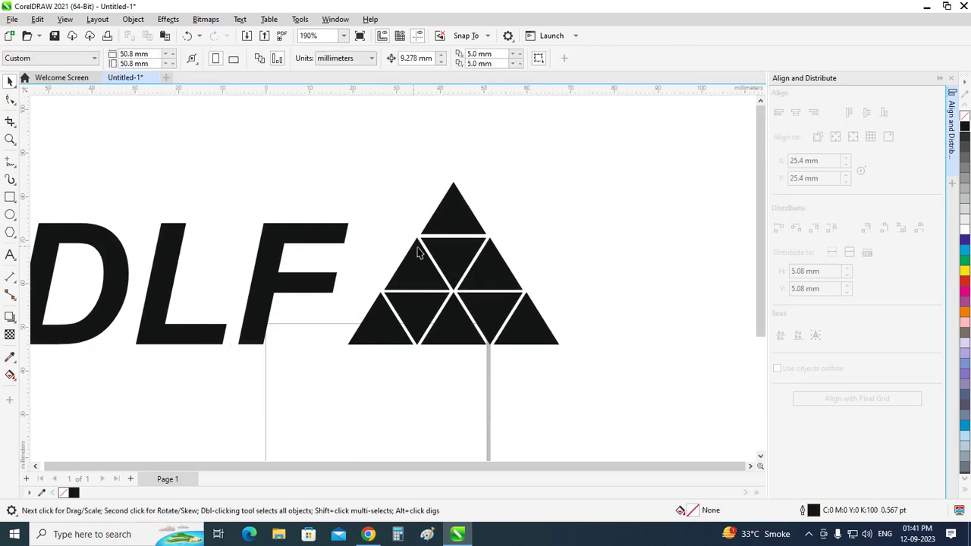
{"action": "left_click", "coordinate": [456, 230]}
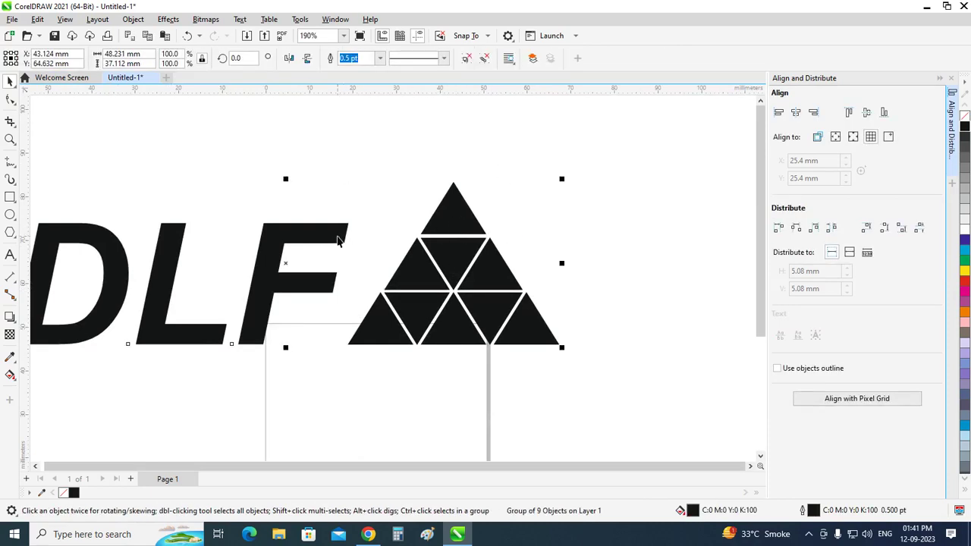
{"action": "left_click", "coordinate": [339, 241], "text": "shift"}
{"action": "left_click", "coordinate": [448, 236]}
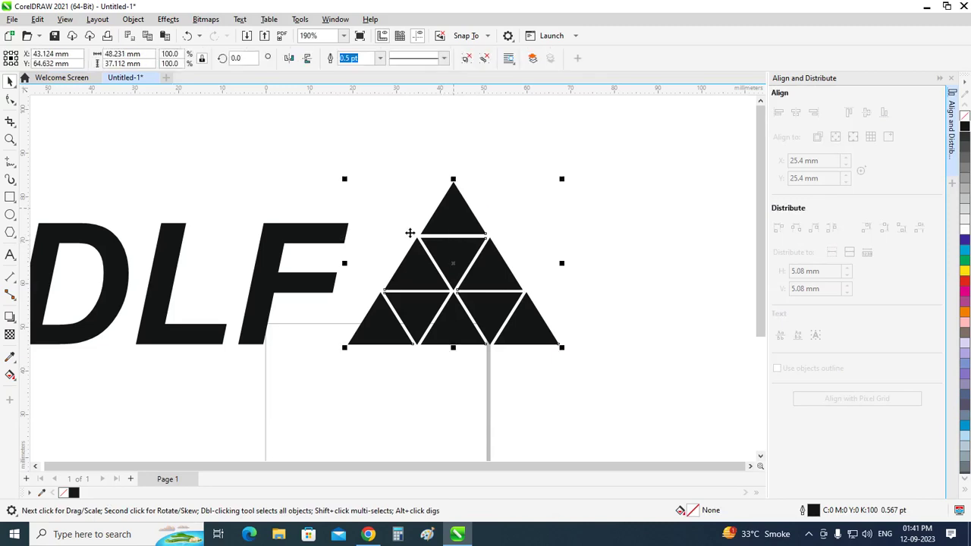
Paste the triangle's 37.112 mm height into the DLF text height so both match.
{"action": "left_click", "coordinate": [123, 64]}
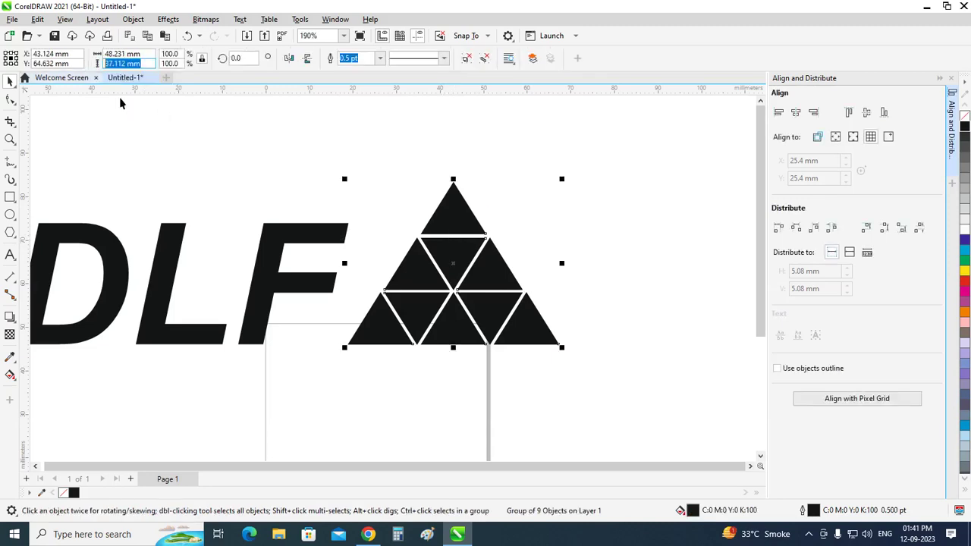
{"action": "left_click", "coordinate": [215, 139]}
{"action": "left_click", "coordinate": [308, 232]}
{"action": "left_click", "coordinate": [150, 64]}
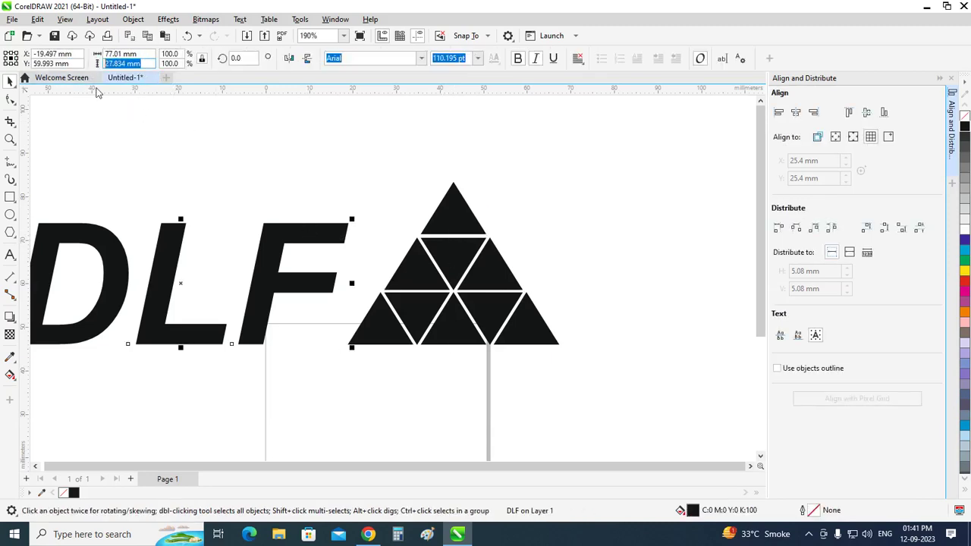
{"action": "type", "text": "37.112 mm"}
{"action": "key", "text": "Return"}
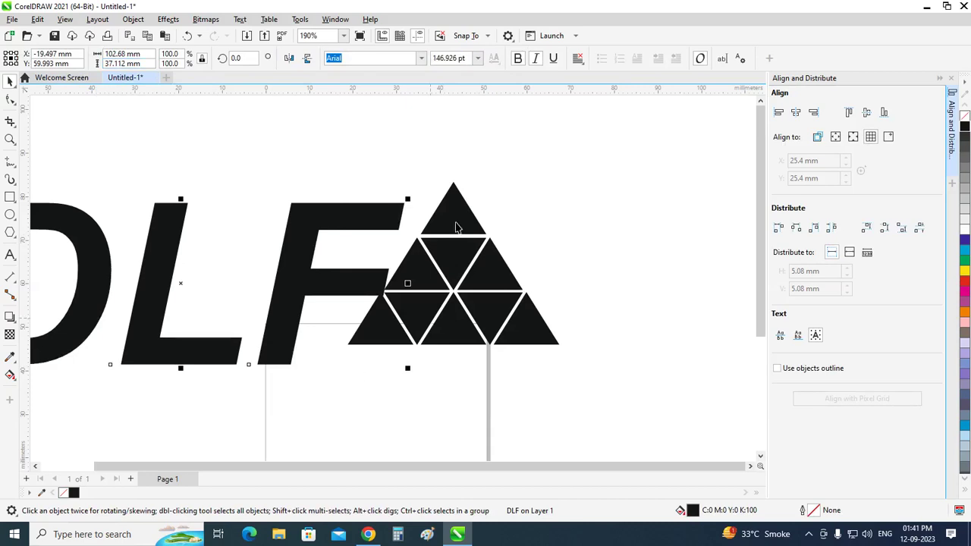
{"action": "left_click", "coordinate": [455, 223], "text": "shift"}
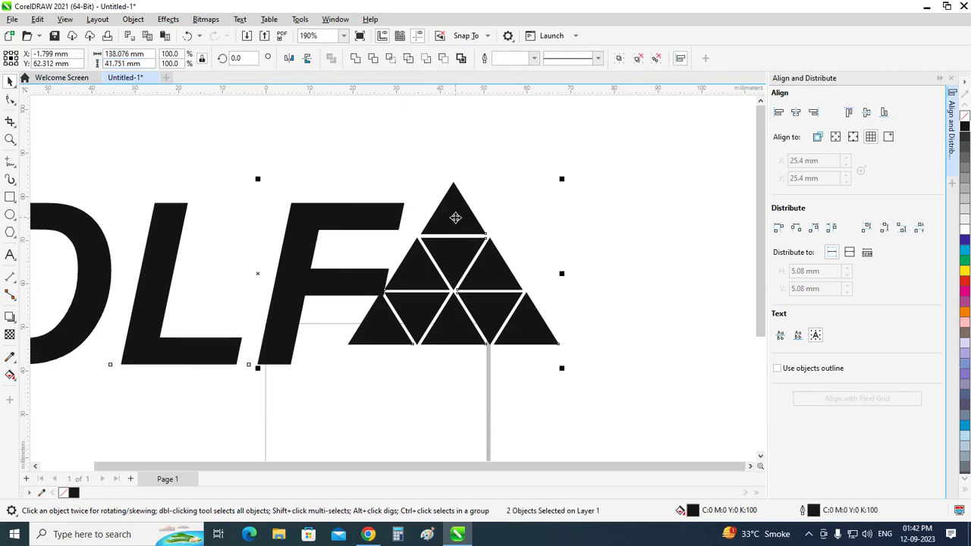
{"action": "left_click", "coordinate": [617, 238]}
{"action": "scroll", "coordinate": [681, 291], "scroll_direction": "down", "scroll_amount": 1}
{"action": "scroll", "coordinate": [681, 291], "scroll_direction": "down", "scroll_amount": 1}
{"action": "scroll", "coordinate": [499, 279], "scroll_direction": "up", "scroll_amount": 1}
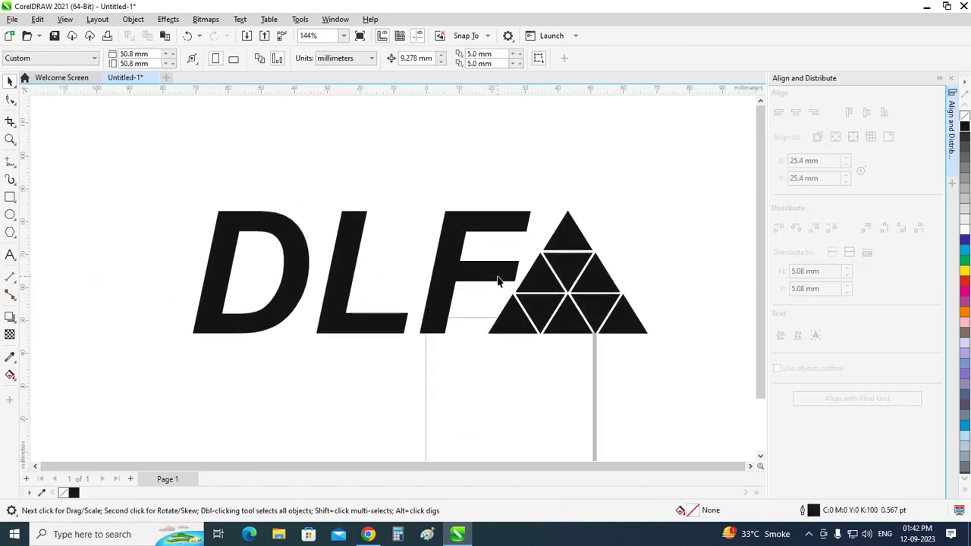
Reposition the DLF text beside the pyramid and scale it slightly smaller.
{"action": "left_click", "coordinate": [499, 279]}
{"action": "left_click_drag", "start_coordinate": [490, 276], "coordinate": [462, 282]}
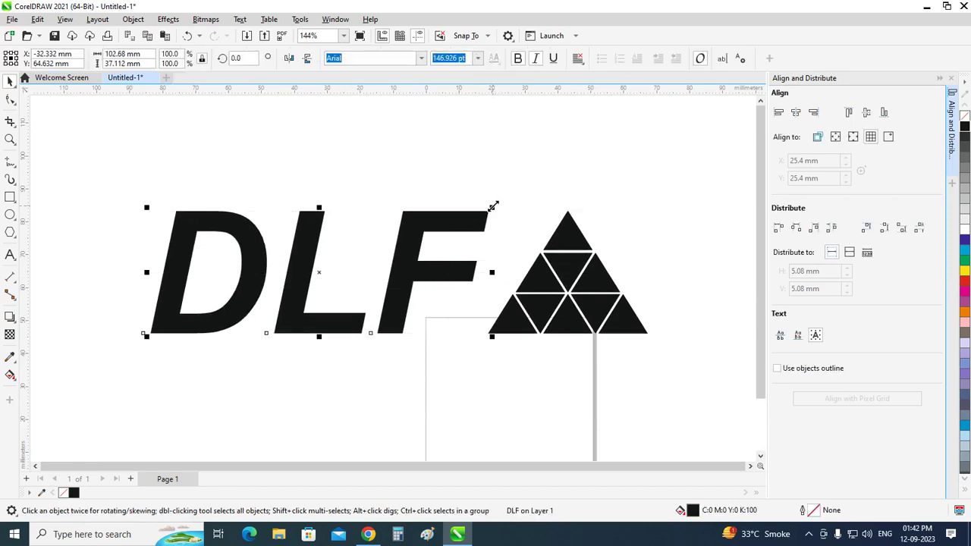
{"action": "left_click_drag", "start_coordinate": [493, 207], "coordinate": [447, 221]}
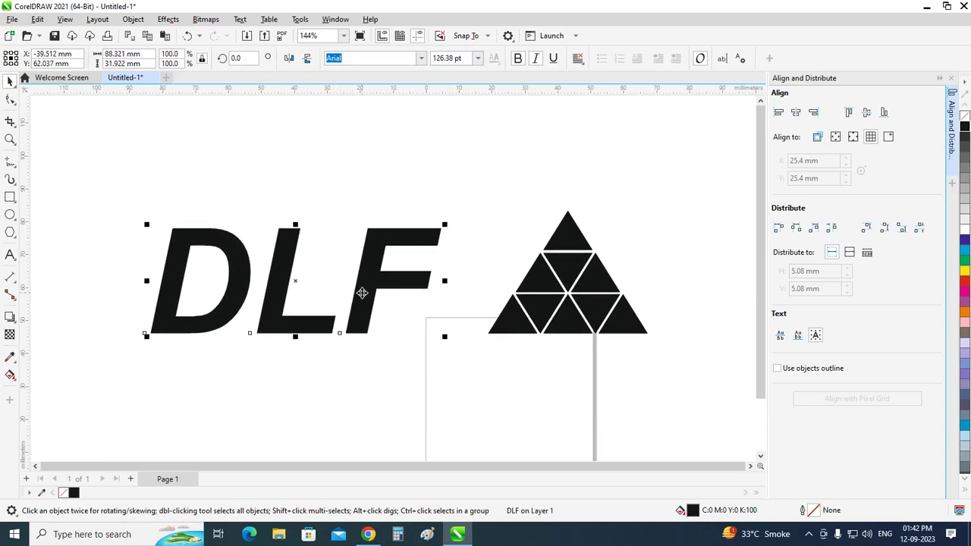
{"action": "left_click_drag", "start_coordinate": [362, 293], "coordinate": [407, 294]}
{"action": "scroll", "coordinate": [236, 299], "scroll_direction": "down", "scroll_amount": 1}
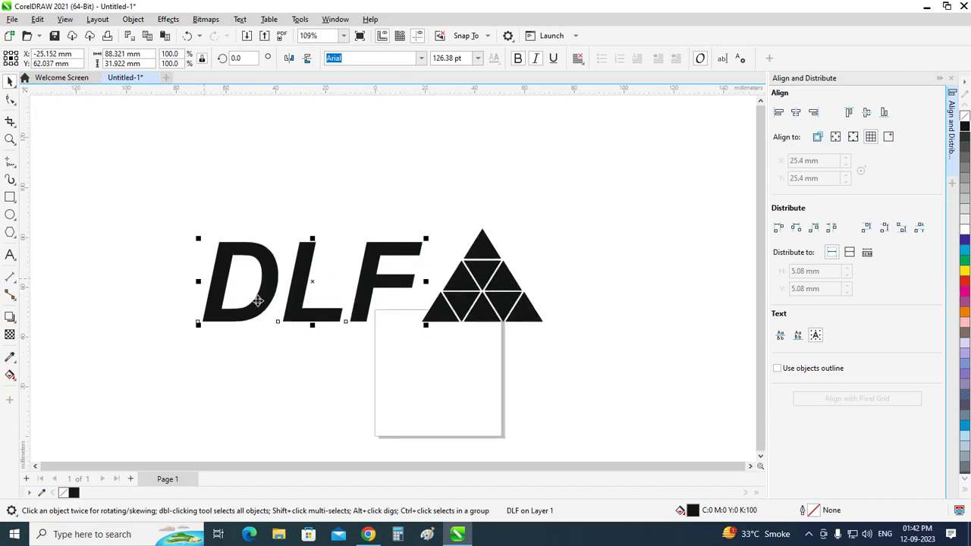
{"action": "scroll", "coordinate": [235, 299], "scroll_direction": "down", "scroll_amount": 1}
{"action": "scroll", "coordinate": [562, 311], "scroll_direction": "up", "scroll_amount": 1}
{"action": "scroll", "coordinate": [494, 277], "scroll_direction": "up", "scroll_amount": 1}
{"action": "scroll", "coordinate": [405, 245], "scroll_direction": "up", "scroll_amount": 1}
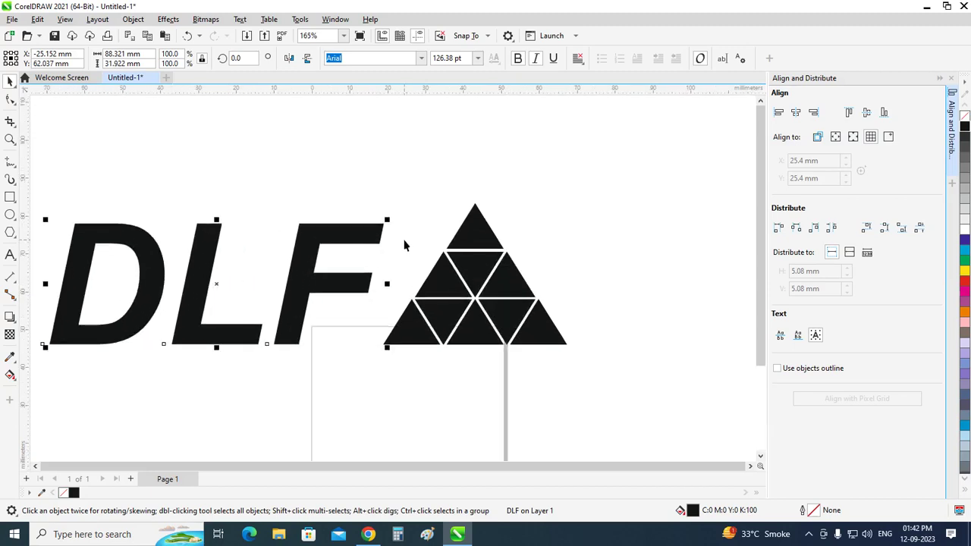
{"action": "scroll", "coordinate": [387, 220], "scroll_direction": "up", "scroll_amount": 1}
{"action": "scroll", "coordinate": [387, 220], "scroll_direction": "up", "scroll_amount": 2}
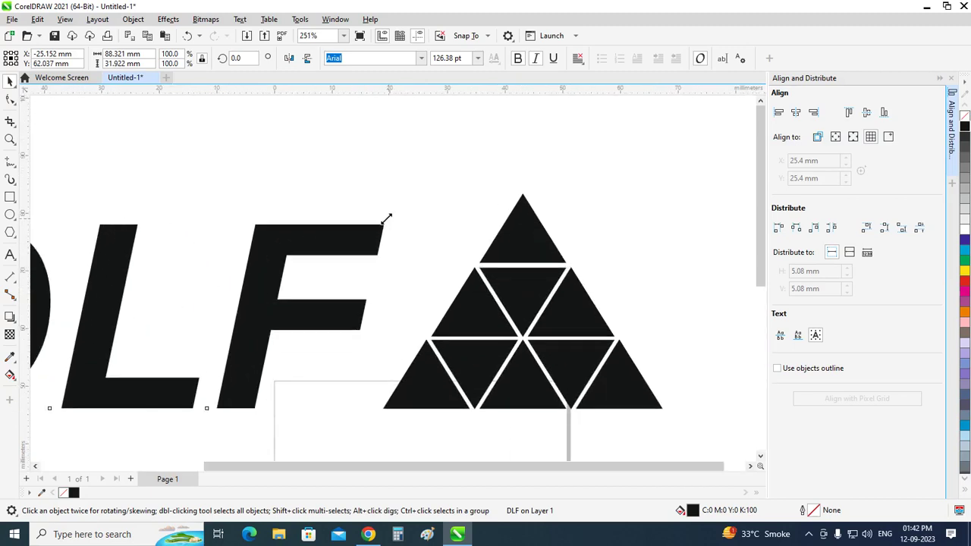
{"action": "left_click_drag", "start_coordinate": [388, 218], "coordinate": [384, 218]}
{"action": "left_click", "coordinate": [402, 212]}
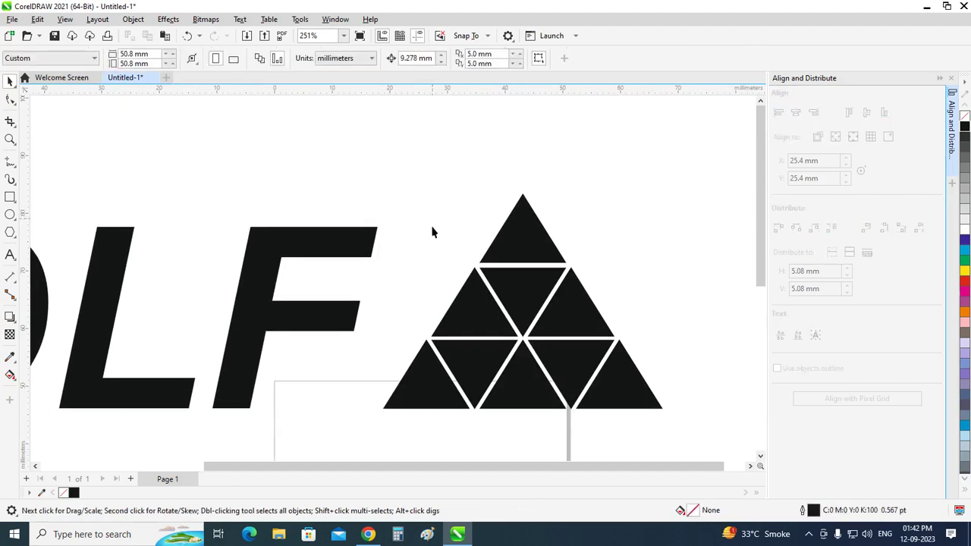
Group the DLF text and pyramid together with Ctrl+G, then select the group.
{"action": "scroll", "coordinate": [442, 248], "scroll_direction": "down", "scroll_amount": 4}
{"action": "scroll", "coordinate": [442, 248], "scroll_direction": "down", "scroll_amount": 1}
{"action": "left_click_drag", "start_coordinate": [139, 190], "coordinate": [584, 365]}
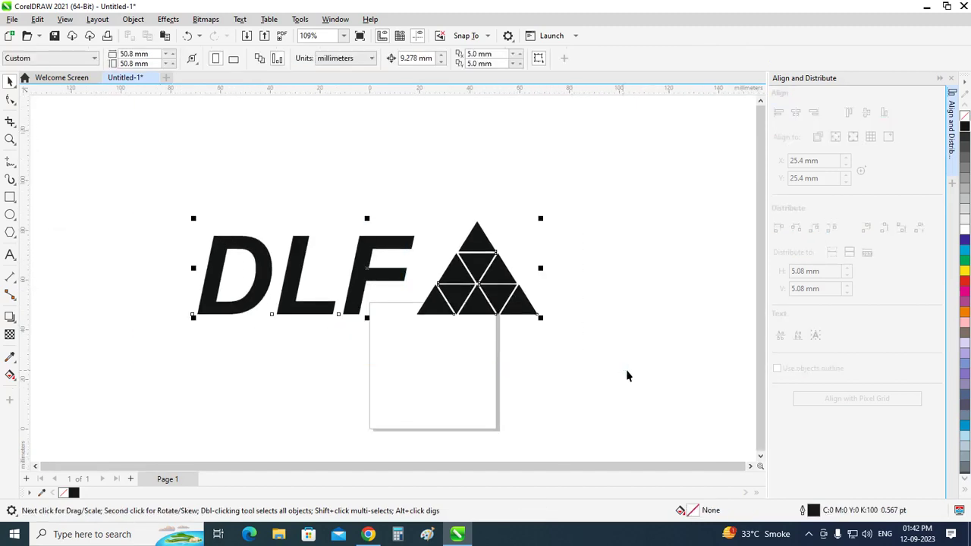
{"action": "key", "text": "ctrl+g"}
{"action": "left_click", "coordinate": [236, 109]}
{"action": "left_click_drag", "start_coordinate": [178, 180], "coordinate": [642, 430]}
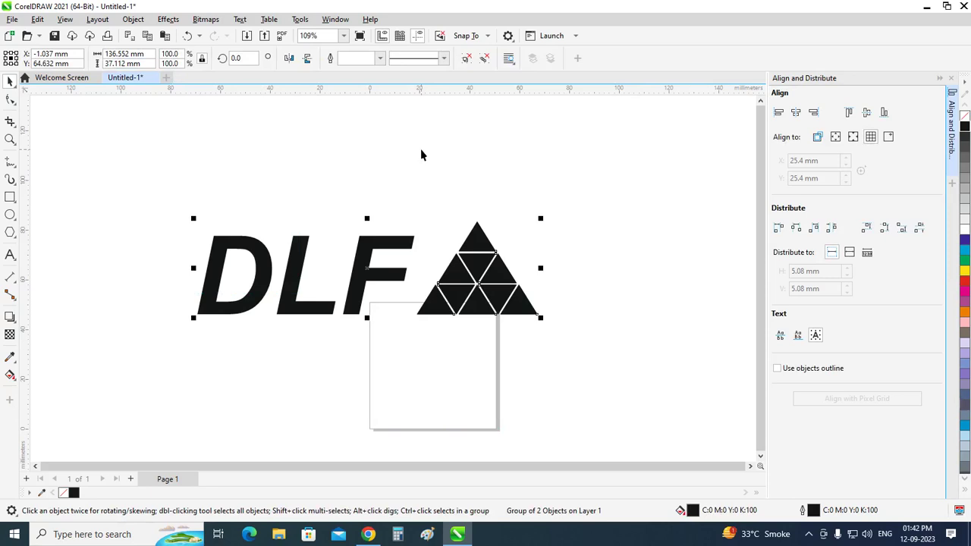
Set the page to 140 × 50 mm and centre the logo group with P.
{"action": "left_click", "coordinate": [422, 155]}
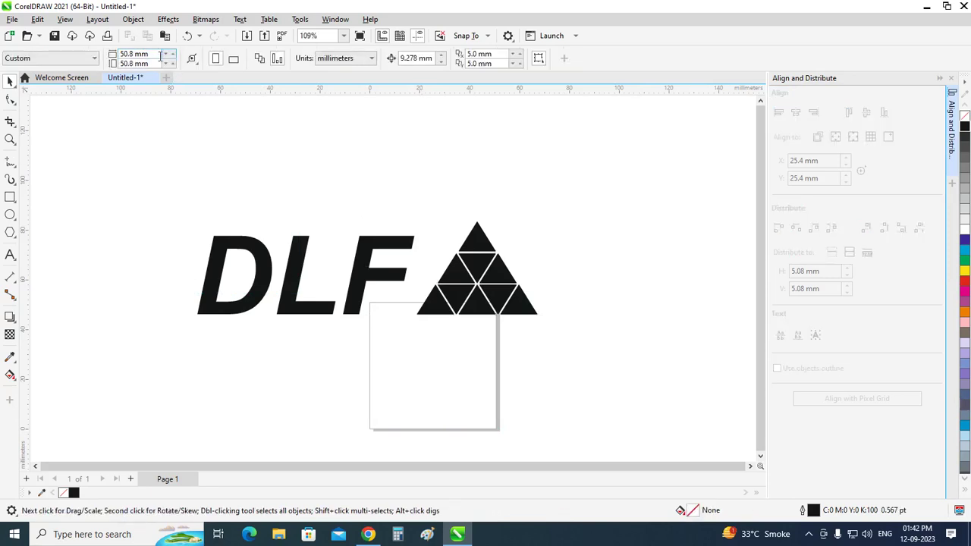
{"action": "type", "text": "140"}
{"action": "key", "text": "Tab"}
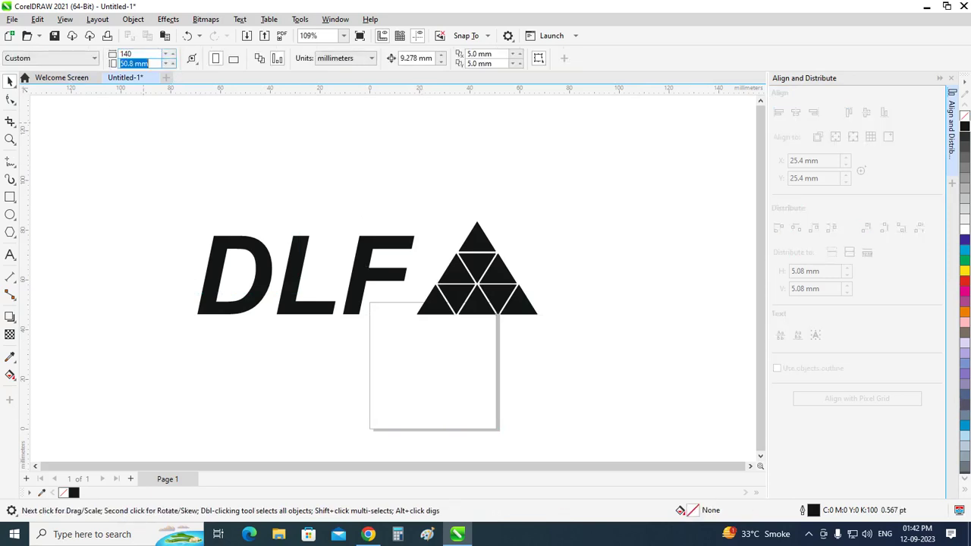
{"action": "type", "text": "50"}
{"action": "key", "text": "Return"}
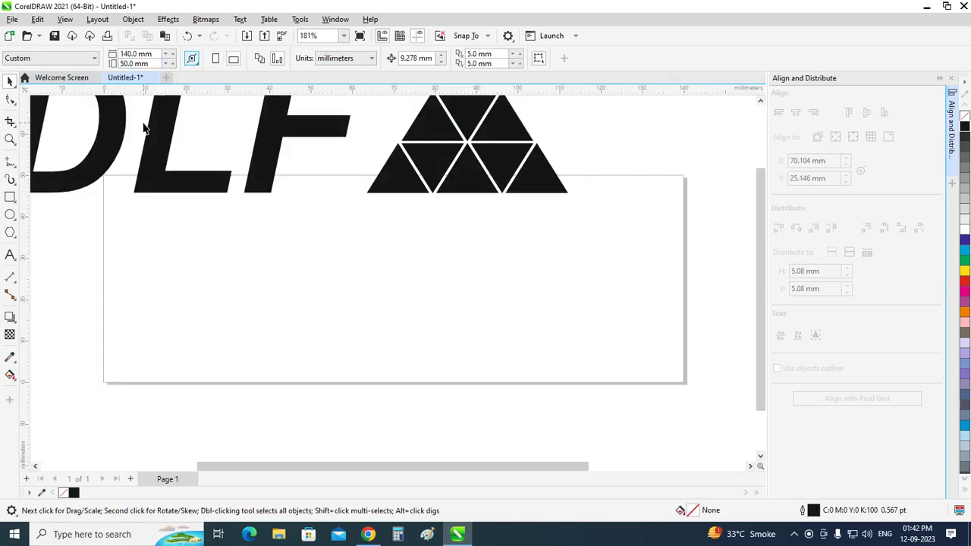
{"action": "left_click", "coordinate": [144, 129]}
{"action": "key", "text": "p"}
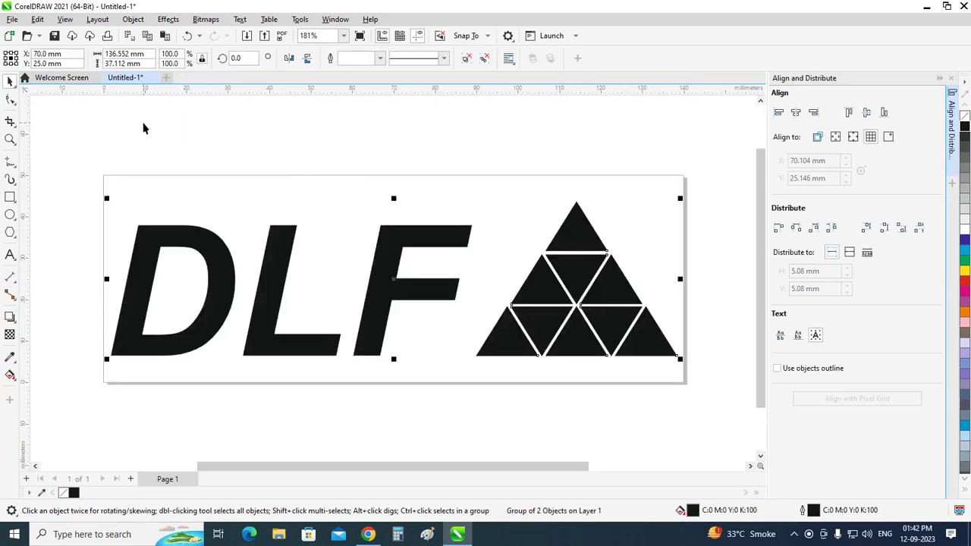
{"action": "left_click", "coordinate": [458, 139]}
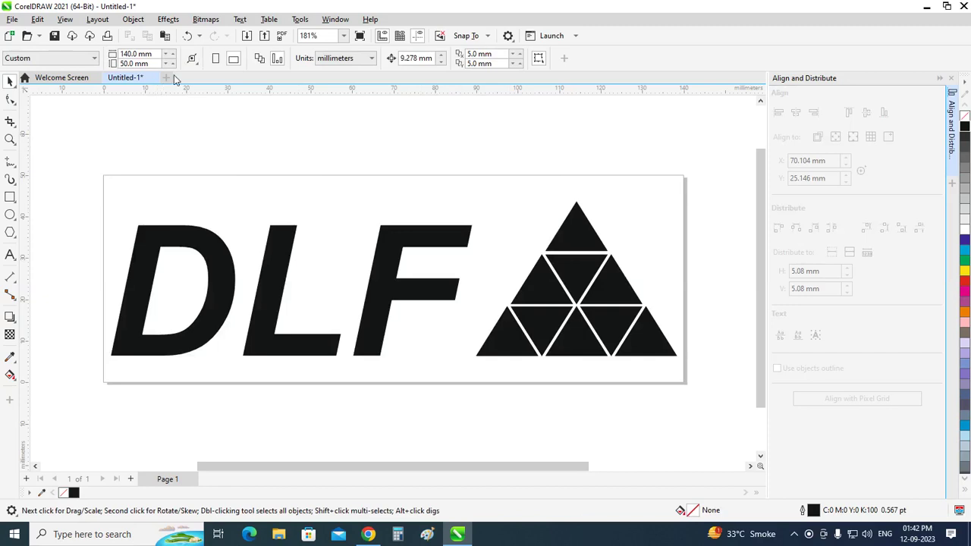
Edit the page width value toward 150 mm and inspect the page.
{"action": "double_click", "coordinate": [136, 53]}
{"action": "type", "text": "1"}
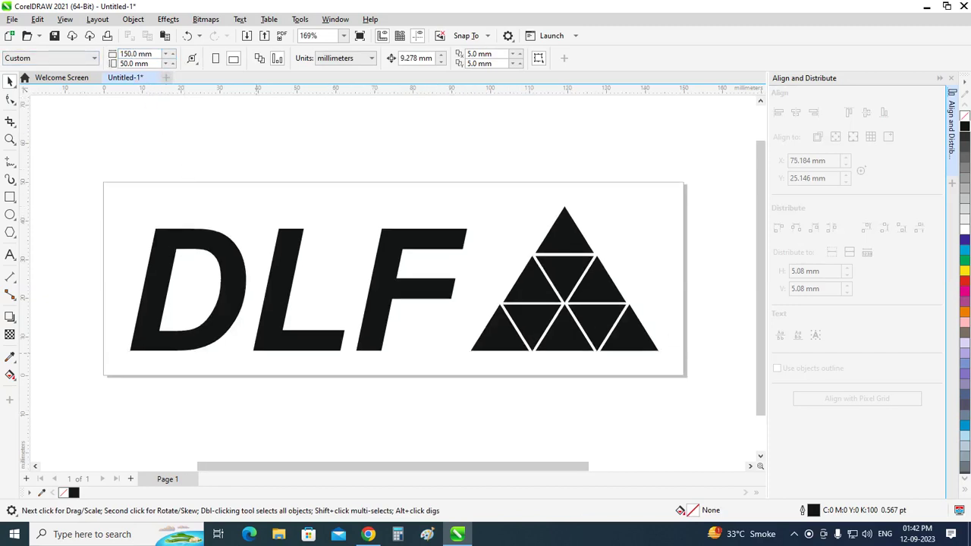
{"action": "scroll", "coordinate": [663, 343], "scroll_direction": "up", "scroll_amount": 3}
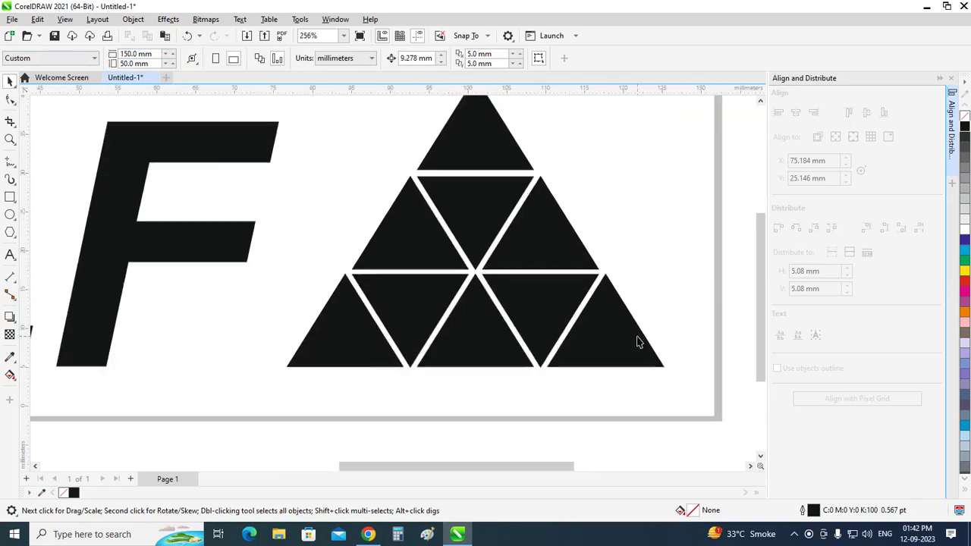
{"action": "scroll", "coordinate": [607, 318], "scroll_direction": "up", "scroll_amount": 2}
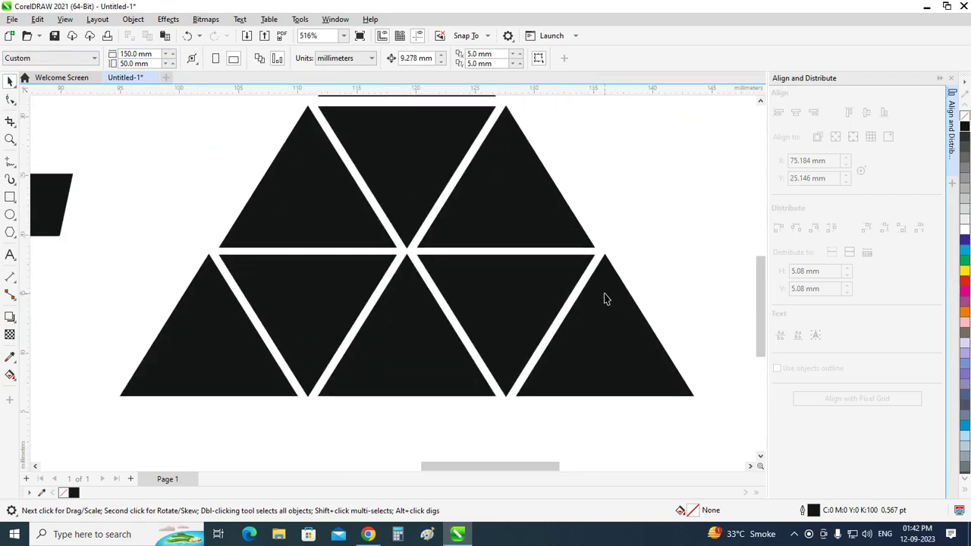
{"action": "scroll", "coordinate": [604, 293], "scroll_direction": "down", "scroll_amount": 1}
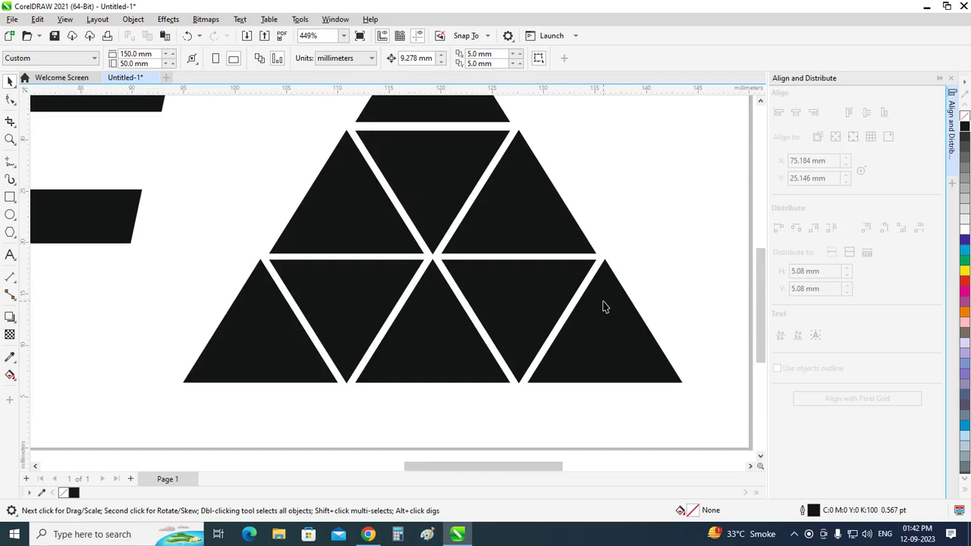
{"action": "scroll", "coordinate": [603, 305], "scroll_direction": "up", "scroll_amount": 1}
{"action": "scroll", "coordinate": [601, 292], "scroll_direction": "up", "scroll_amount": 2}
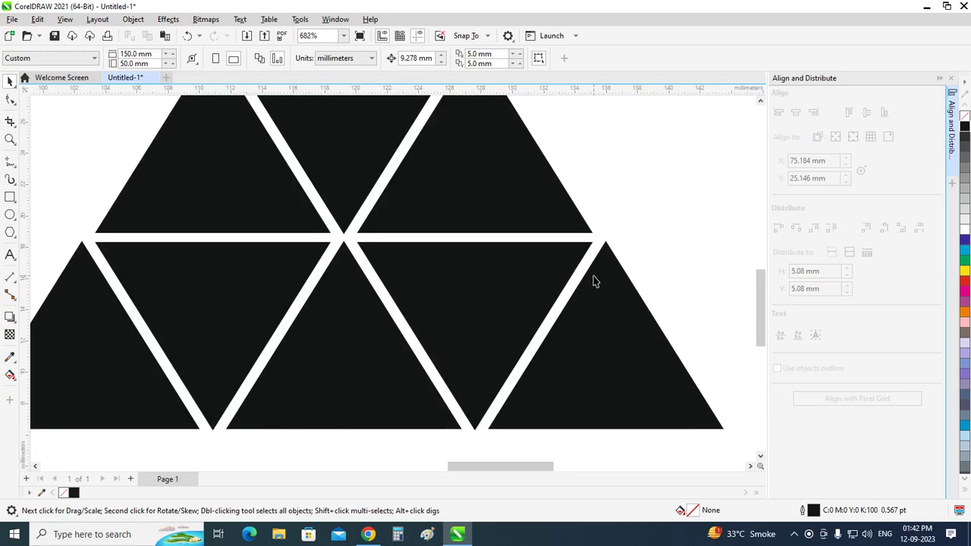
{"action": "scroll", "coordinate": [594, 281], "scroll_direction": "down", "scroll_amount": 1}
{"action": "scroll", "coordinate": [594, 281], "scroll_direction": "down", "scroll_amount": 1}
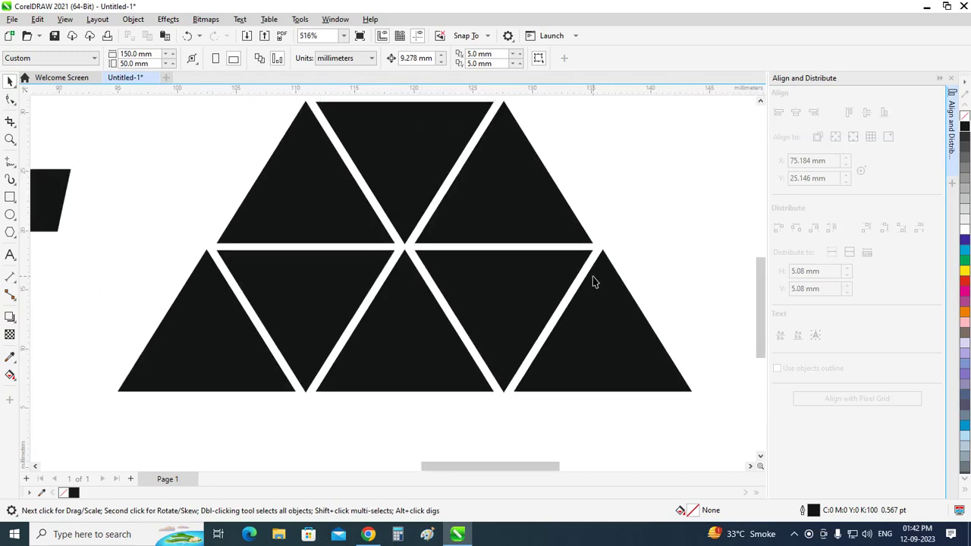
{"action": "scroll", "coordinate": [595, 282], "scroll_direction": "down", "scroll_amount": 2}
{"action": "left_click_drag", "start_coordinate": [758, 288], "coordinate": [757, 259]}
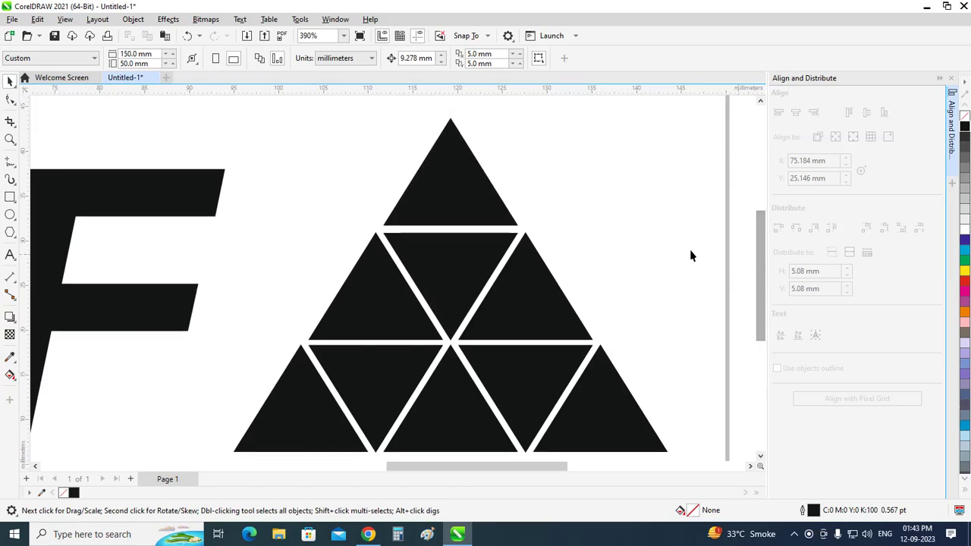
Select the logo group and check its placement on the 150 × 50 mm page.
{"action": "left_click", "coordinate": [506, 212]}
{"action": "scroll", "coordinate": [505, 208], "scroll_direction": "down", "scroll_amount": 1}
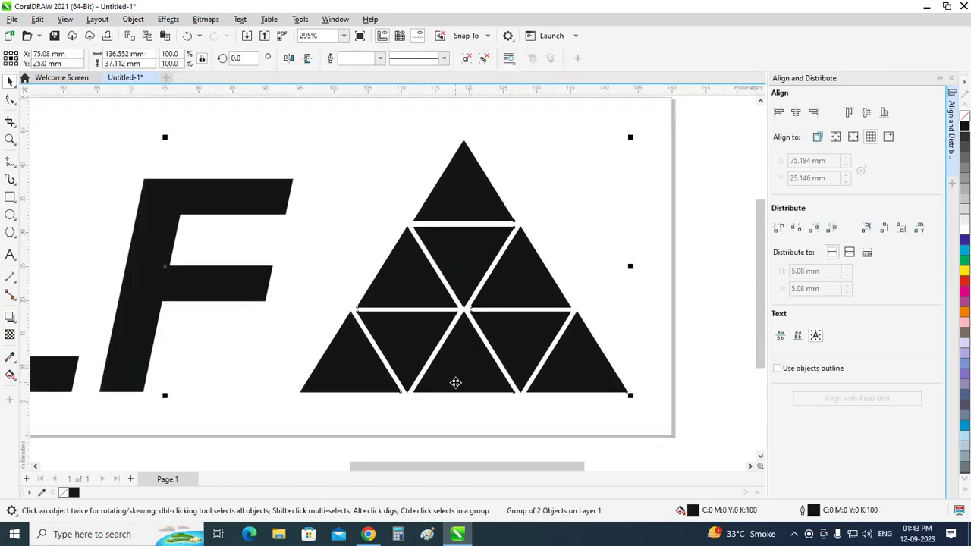
{"action": "scroll", "coordinate": [418, 410], "scroll_direction": "up", "scroll_amount": 1}
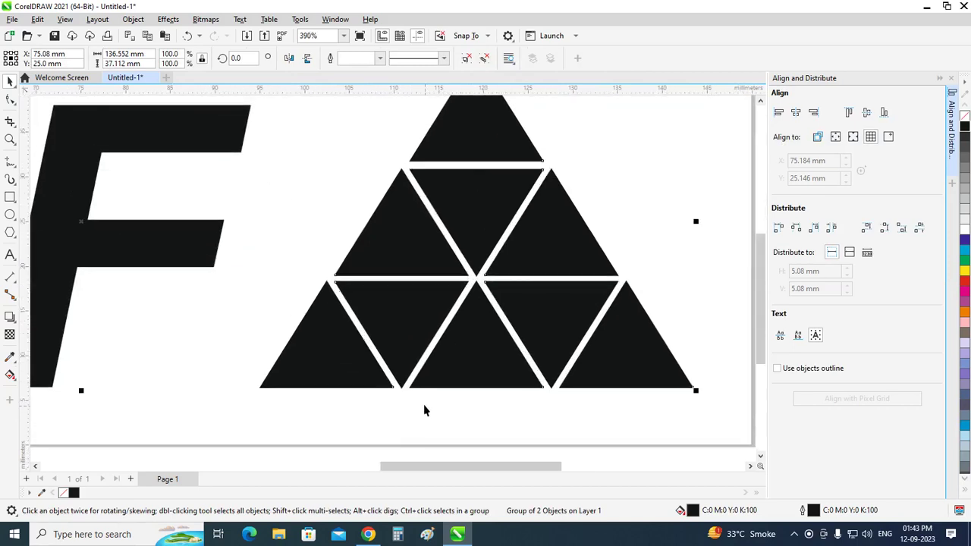
{"action": "scroll", "coordinate": [424, 406], "scroll_direction": "up", "scroll_amount": 1}
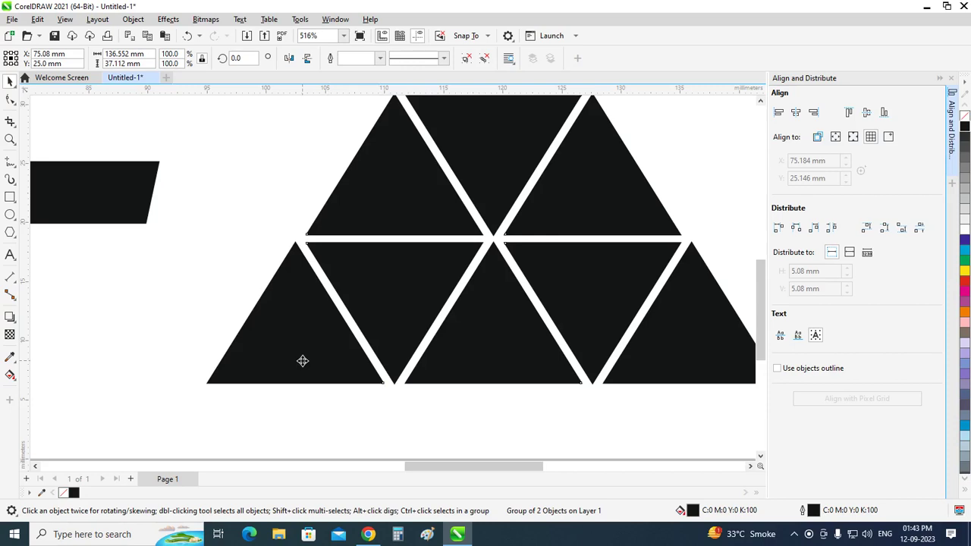
{"action": "scroll", "coordinate": [255, 338], "scroll_direction": "down", "scroll_amount": 1}
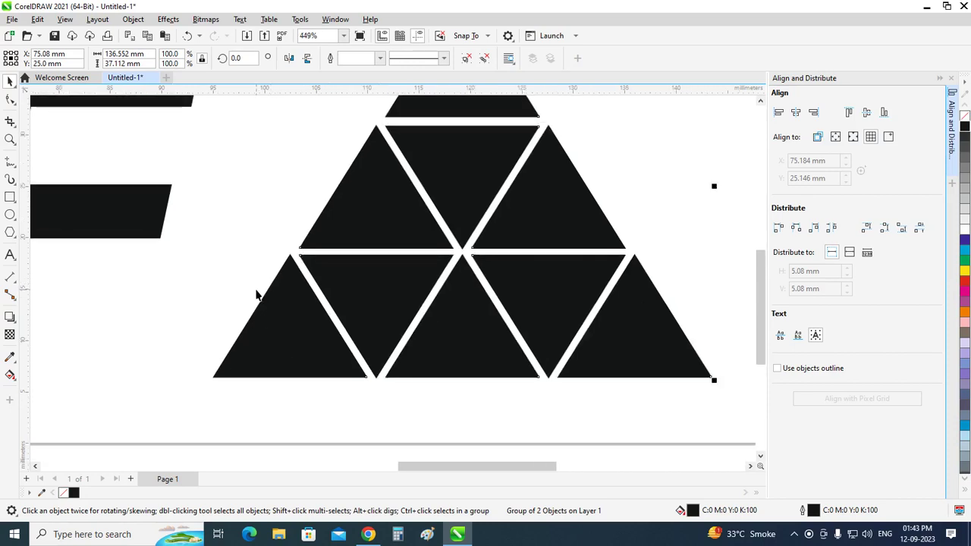
{"action": "scroll", "coordinate": [257, 294], "scroll_direction": "down", "scroll_amount": 1}
{"action": "scroll", "coordinate": [256, 295], "scroll_direction": "down", "scroll_amount": 2}
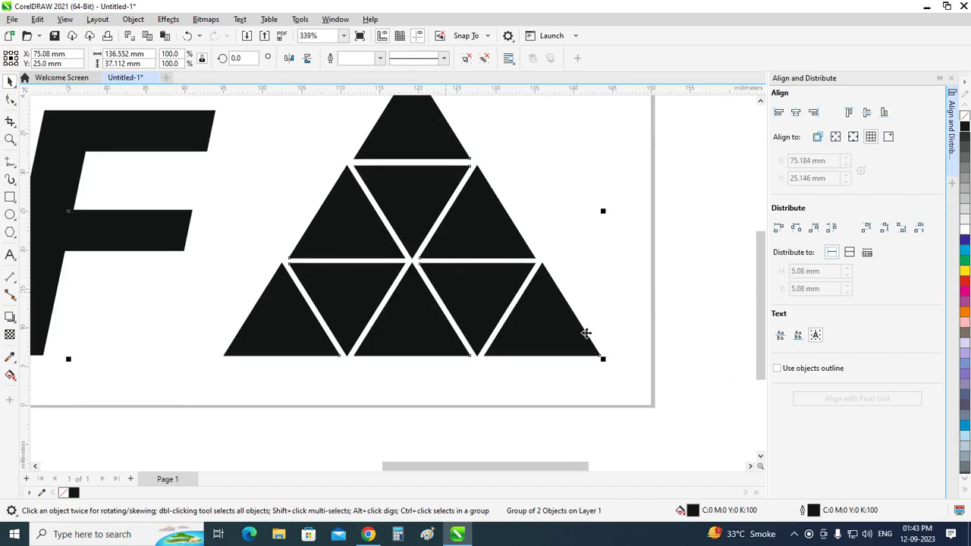
{"action": "left_click", "coordinate": [657, 151]}
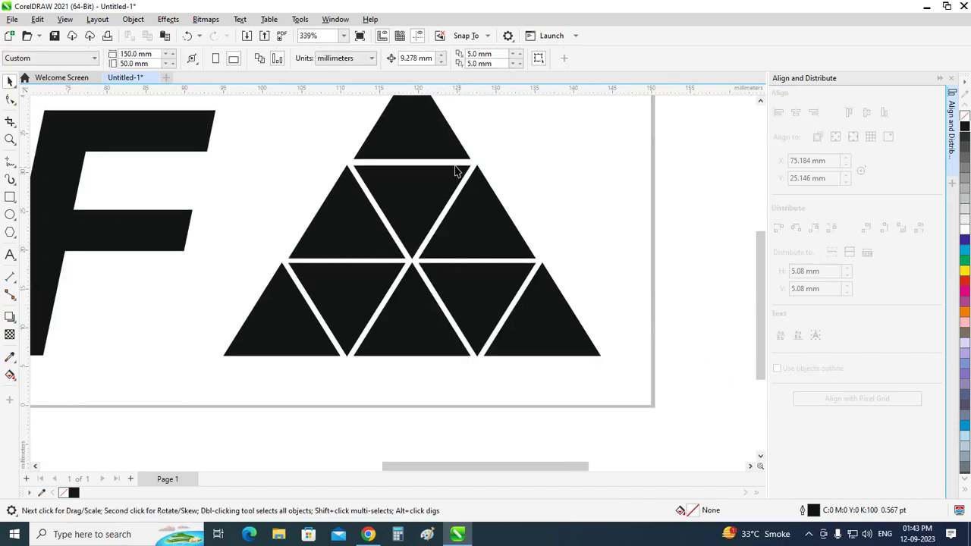
{"action": "left_click", "coordinate": [488, 171]}
{"action": "scroll", "coordinate": [760, 304], "scroll_direction": "up", "scroll_amount": 1}
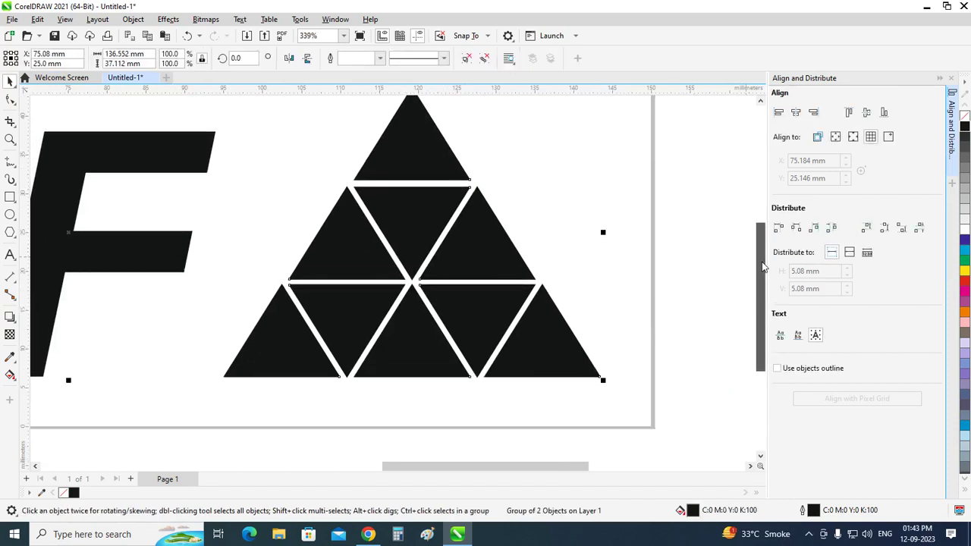
{"action": "left_click", "coordinate": [467, 58]}
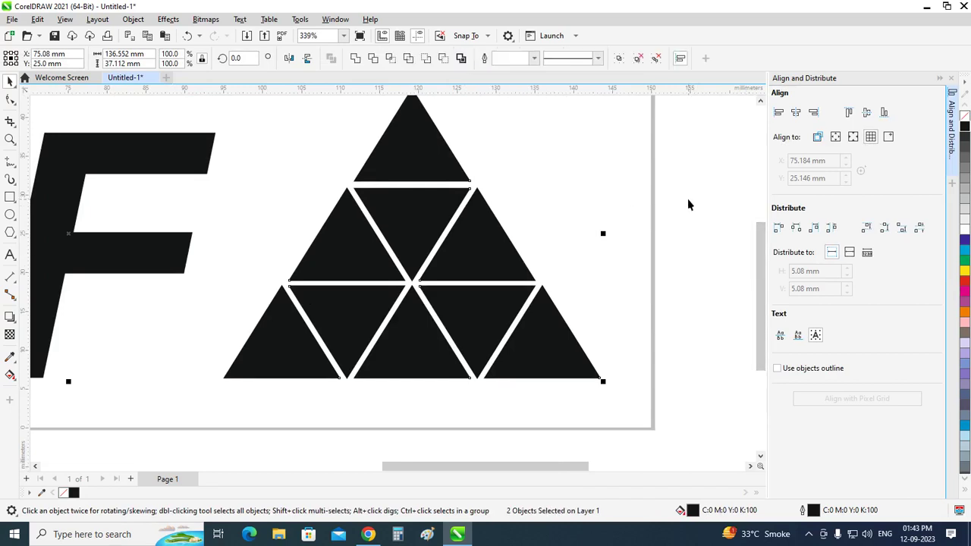
{"action": "left_click", "coordinate": [689, 205]}
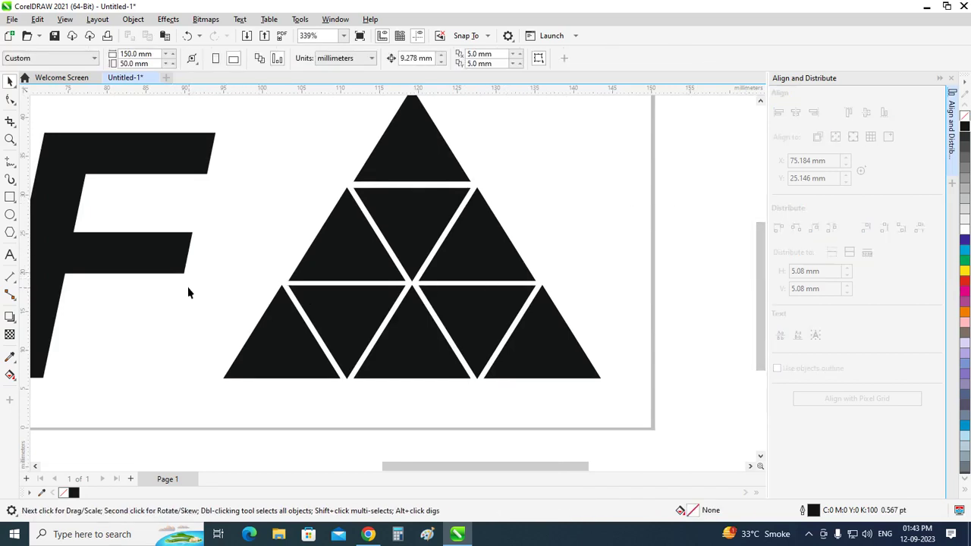
{"action": "left_click_drag", "start_coordinate": [181, 282], "coordinate": [651, 415]}
{"action": "left_click", "coordinate": [555, 340]}
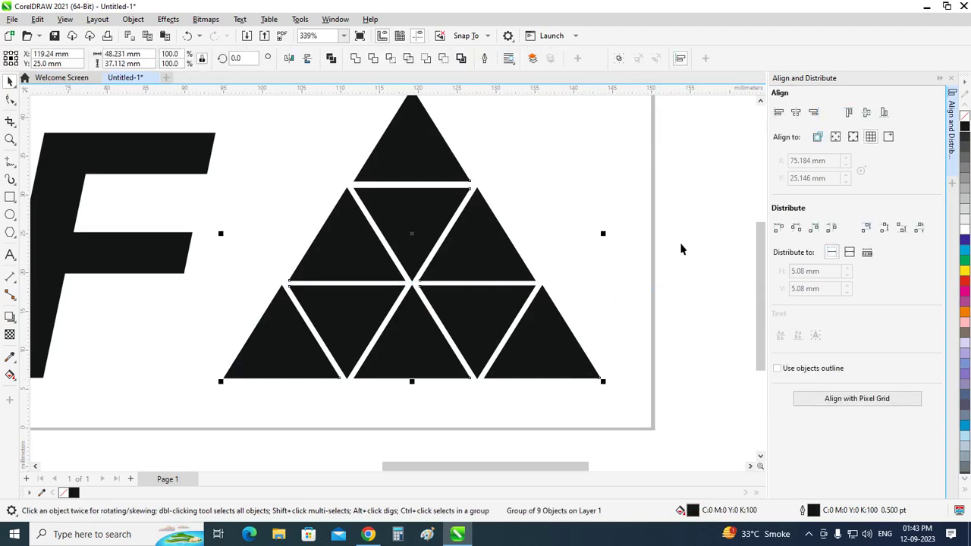
{"action": "left_click", "coordinate": [670, 391]}
{"action": "left_click_drag", "start_coordinate": [674, 419], "coordinate": [183, 279]}
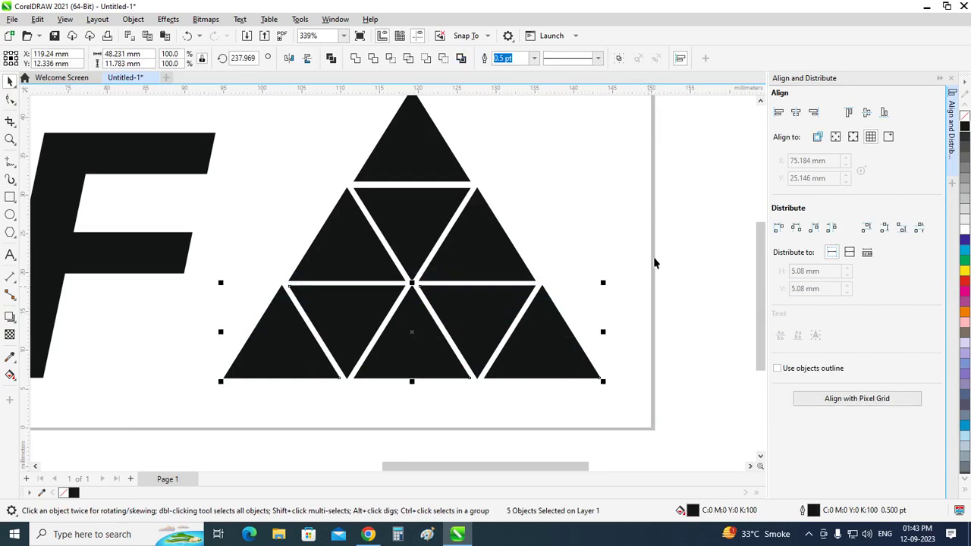
{"action": "left_click", "coordinate": [580, 237]}
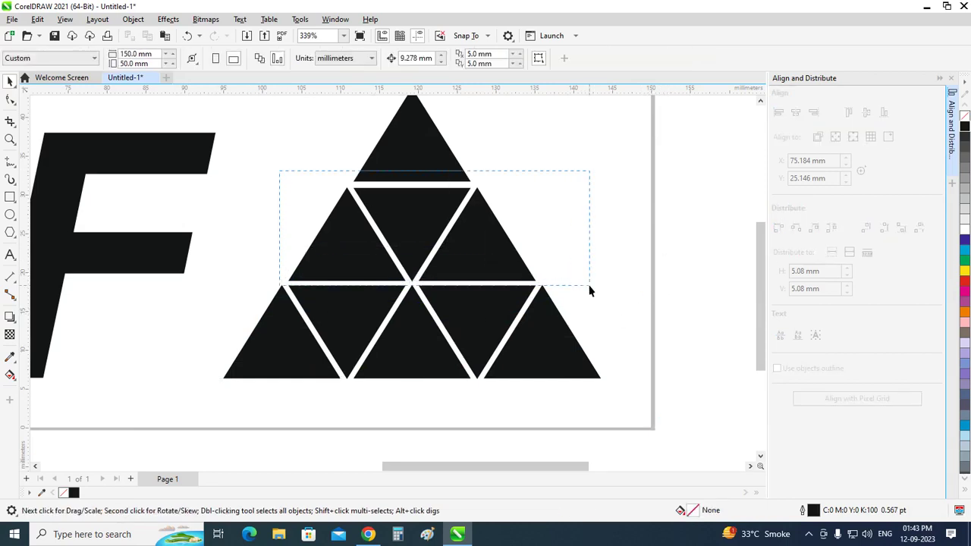
{"action": "left_click_drag", "start_coordinate": [281, 170], "coordinate": [602, 300]}
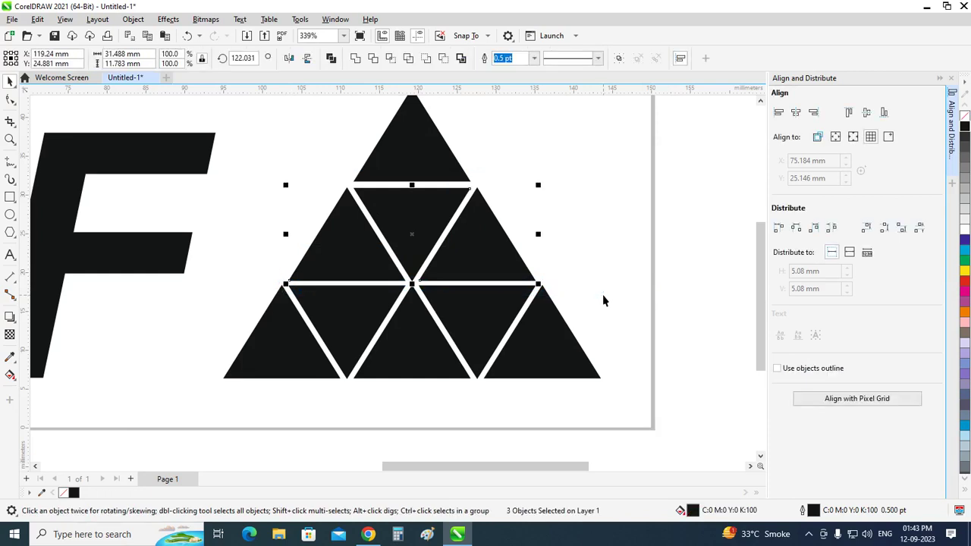
{"action": "left_click", "coordinate": [660, 263]}
{"action": "scroll", "coordinate": [763, 262], "scroll_direction": "up", "scroll_amount": 2}
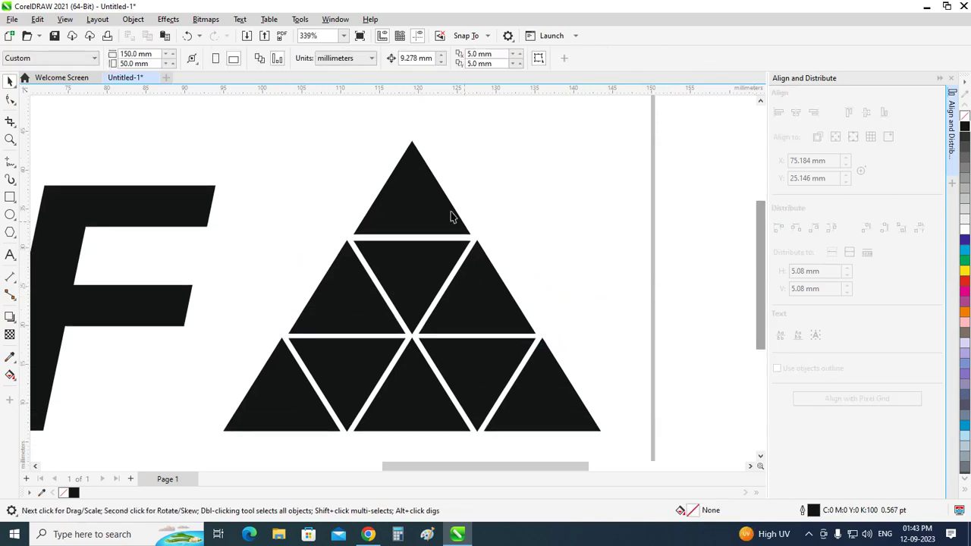
{"action": "left_click_drag", "start_coordinate": [325, 140], "coordinate": [530, 262]}
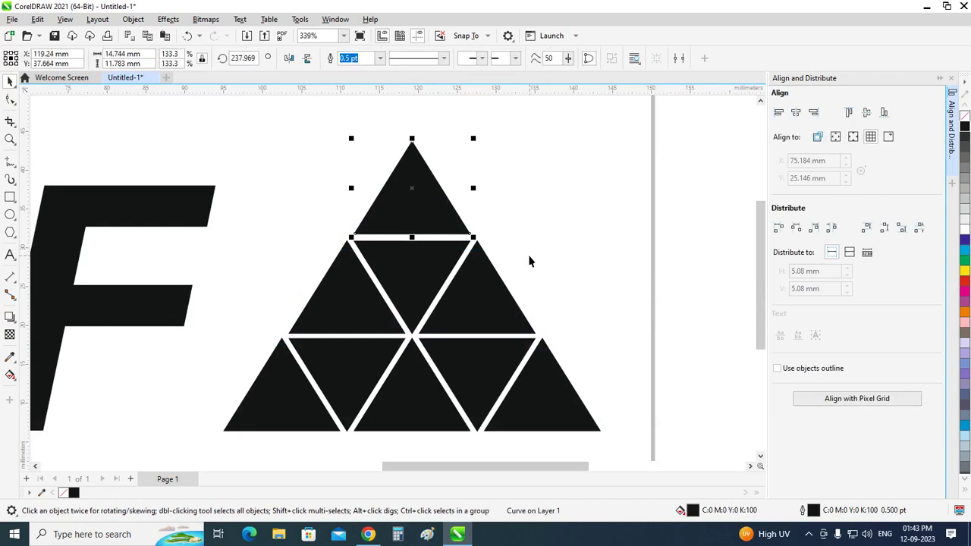
{"action": "scroll", "coordinate": [757, 237], "scroll_direction": "down", "scroll_amount": 1}
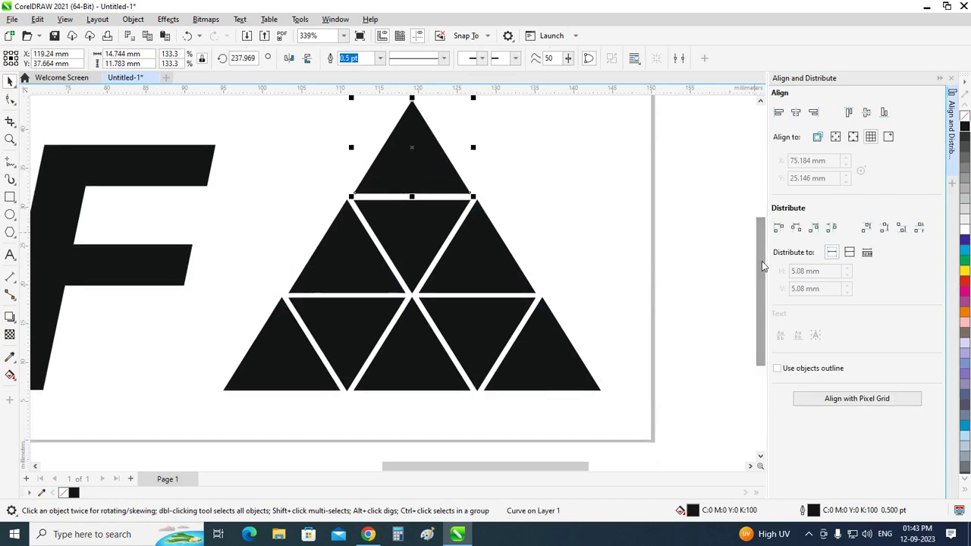
{"action": "left_click", "coordinate": [707, 271]}
{"action": "scroll", "coordinate": [543, 336], "scroll_direction": "up", "scroll_amount": 1}
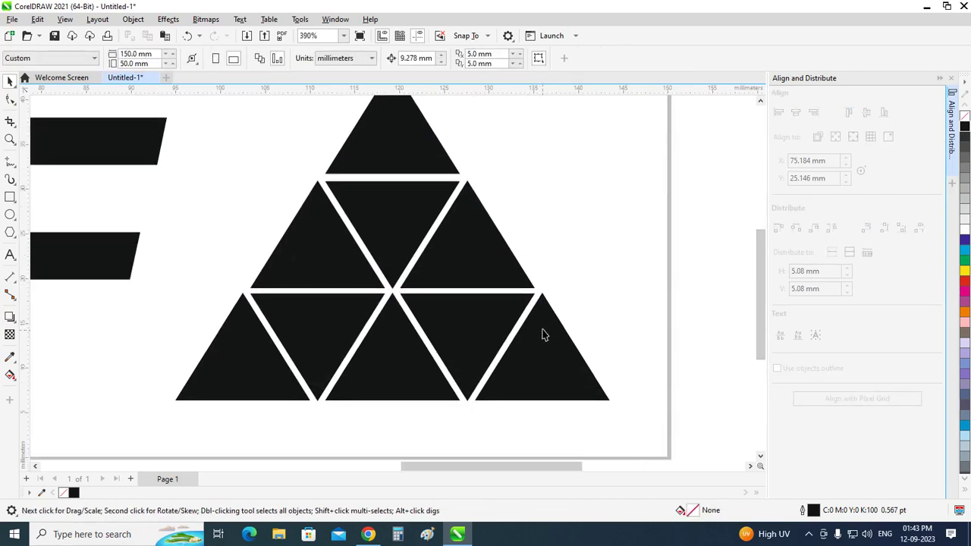
{"action": "scroll", "coordinate": [544, 335], "scroll_direction": "up", "scroll_amount": 1}
{"action": "scroll", "coordinate": [545, 334], "scroll_direction": "up", "scroll_amount": 1}
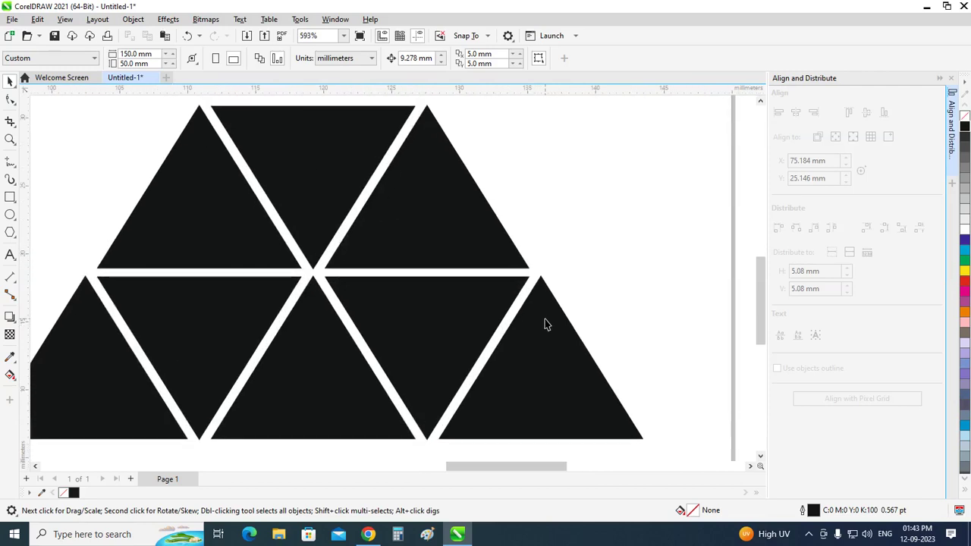
{"action": "scroll", "coordinate": [545, 325], "scroll_direction": "down", "scroll_amount": 2}
{"action": "left_click", "coordinate": [545, 319]}
{"action": "scroll", "coordinate": [545, 317], "scroll_direction": "up", "scroll_amount": 1}
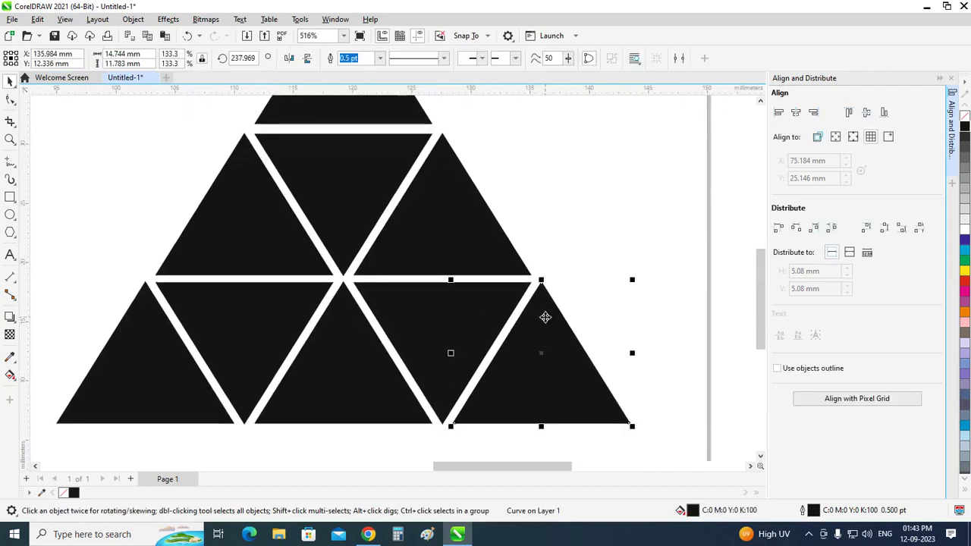
{"action": "scroll", "coordinate": [544, 317], "scroll_direction": "up", "scroll_amount": 1}
{"action": "scroll", "coordinate": [545, 318], "scroll_direction": "down", "scroll_amount": 1}
{"action": "scroll", "coordinate": [544, 317], "scroll_direction": "down", "scroll_amount": 1}
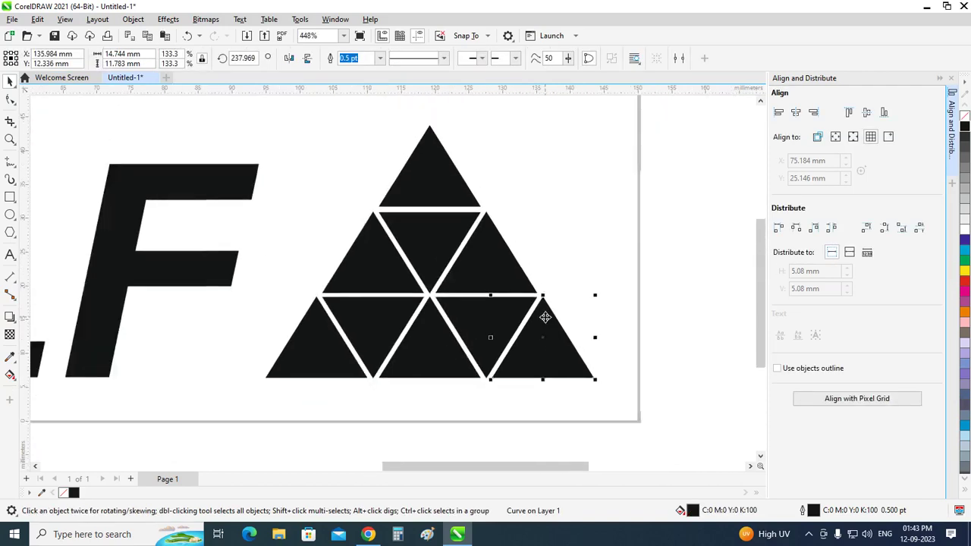
{"action": "left_click", "coordinate": [711, 243]}
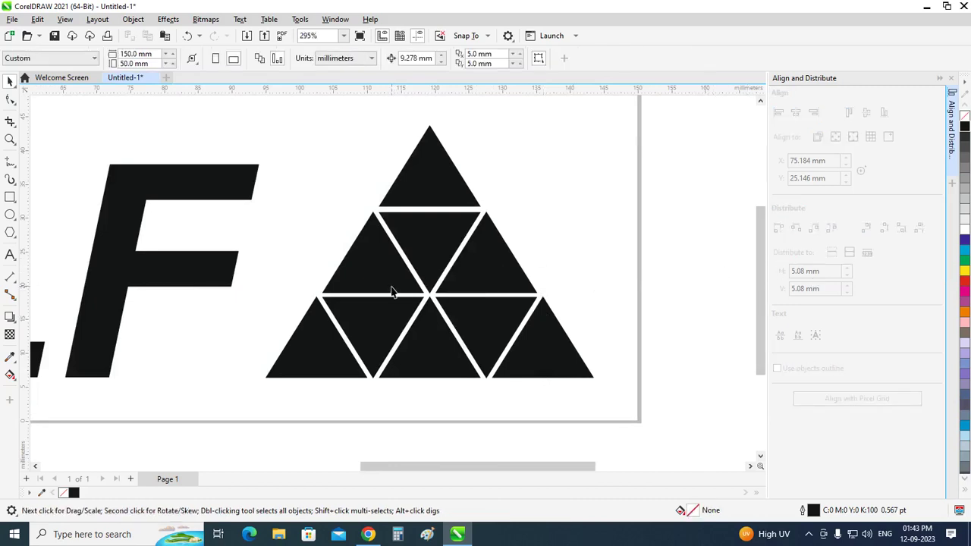
{"action": "scroll", "coordinate": [357, 330], "scroll_direction": "up", "scroll_amount": 1}
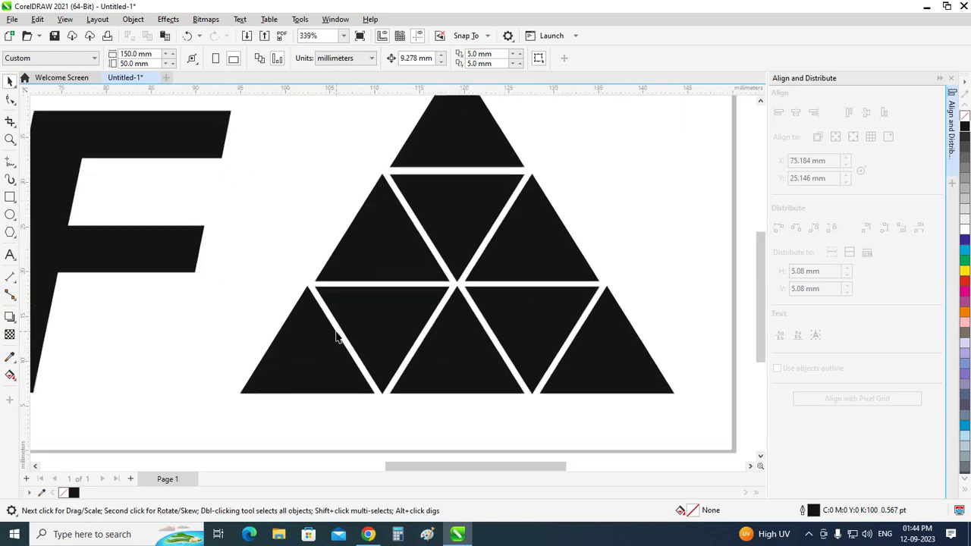
{"action": "scroll", "coordinate": [372, 330], "scroll_direction": "up", "scroll_amount": 1}
{"action": "left_click", "coordinate": [384, 330]}
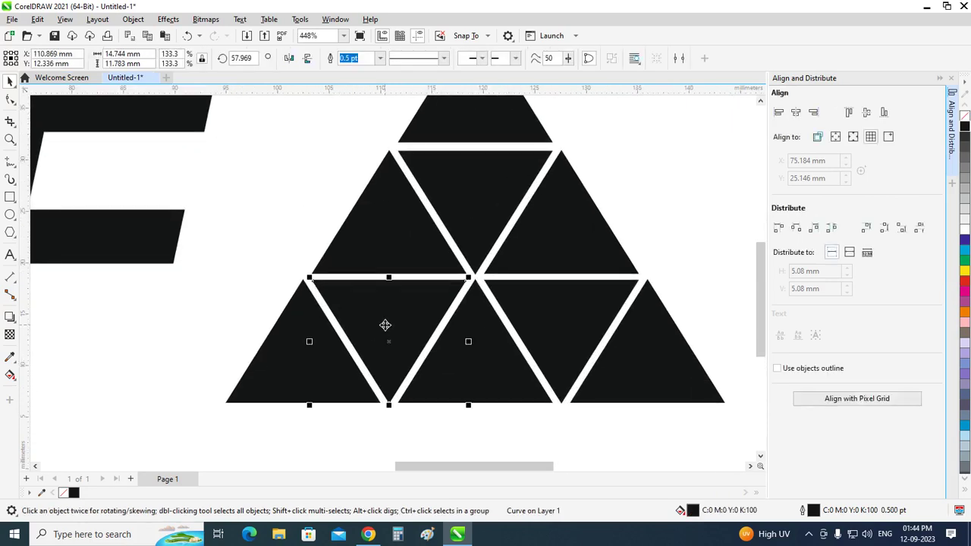
Set the nudge distance to 0.5 mm.
{"action": "left_click", "coordinate": [241, 281]}
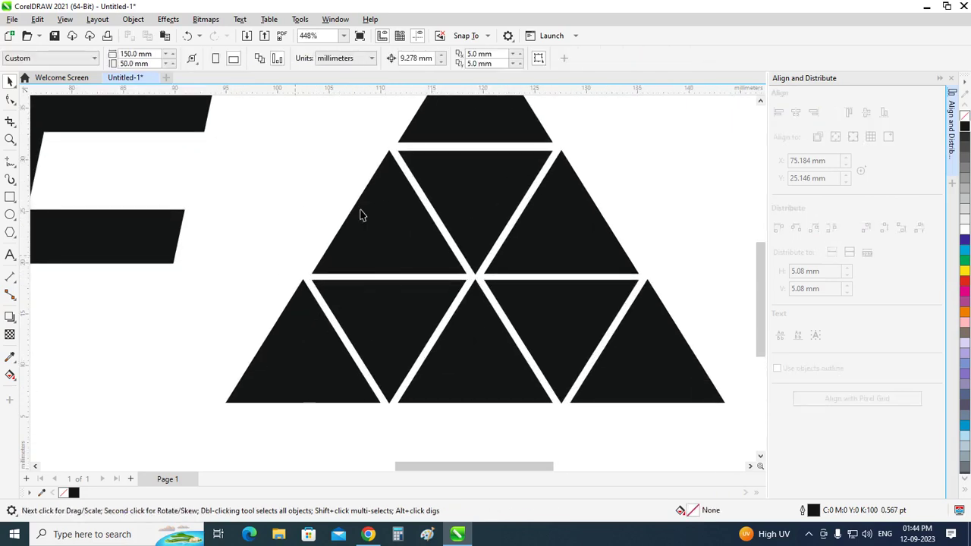
{"action": "triple_click", "coordinate": [434, 59]}
{"action": "type", "text": "0.5"}
{"action": "key", "text": "Return"}
Nudge the bottom-row inverted triangles left to narrow their gaps.
{"action": "left_click", "coordinate": [381, 355]}
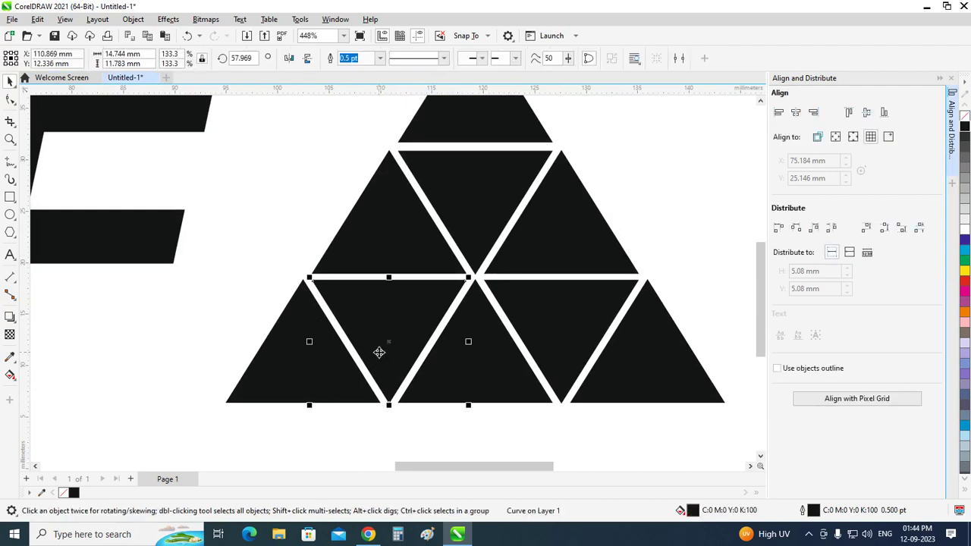
{"action": "left_click", "coordinate": [490, 367]}
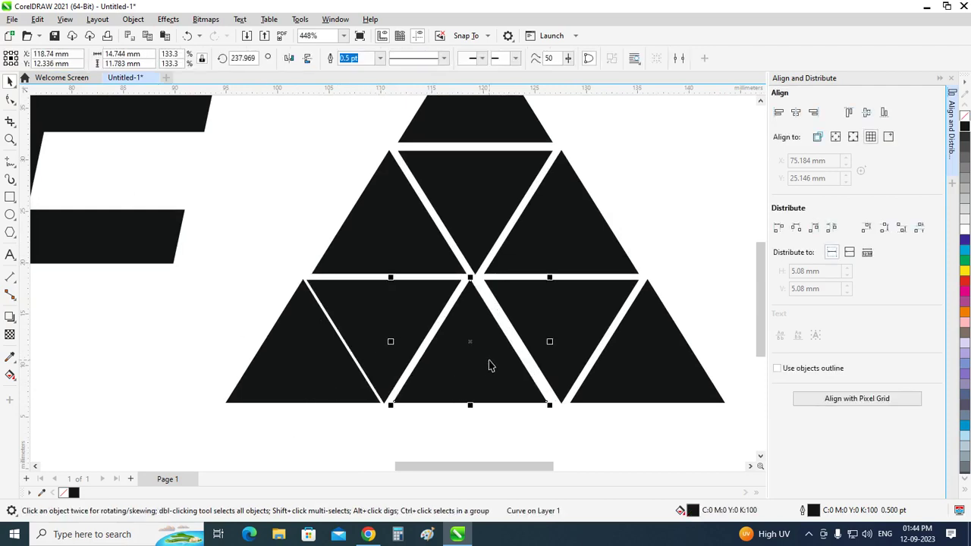
{"action": "left_click", "coordinate": [581, 349]}
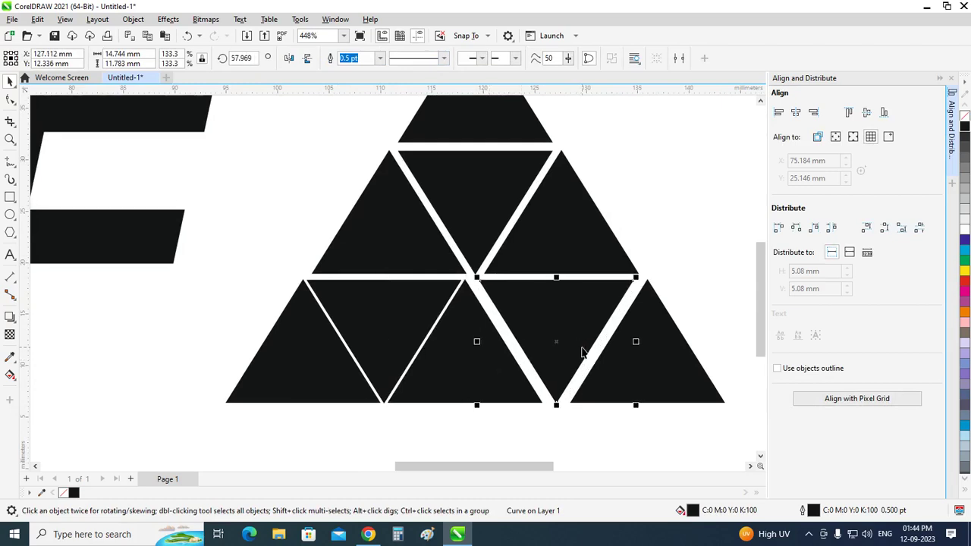
{"action": "key", "text": "Left"}
{"action": "key", "text": "Left"}
{"action": "left_click", "coordinate": [680, 367]}
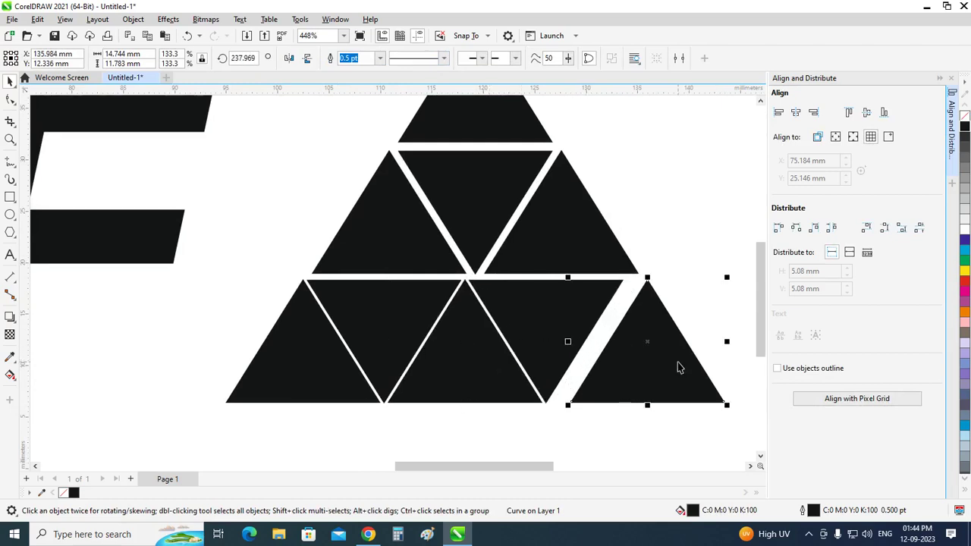
{"action": "key", "text": "Left"}
{"action": "key", "text": "Left"}
{"action": "key", "text": "Left"}
{"action": "key", "text": "Left"}
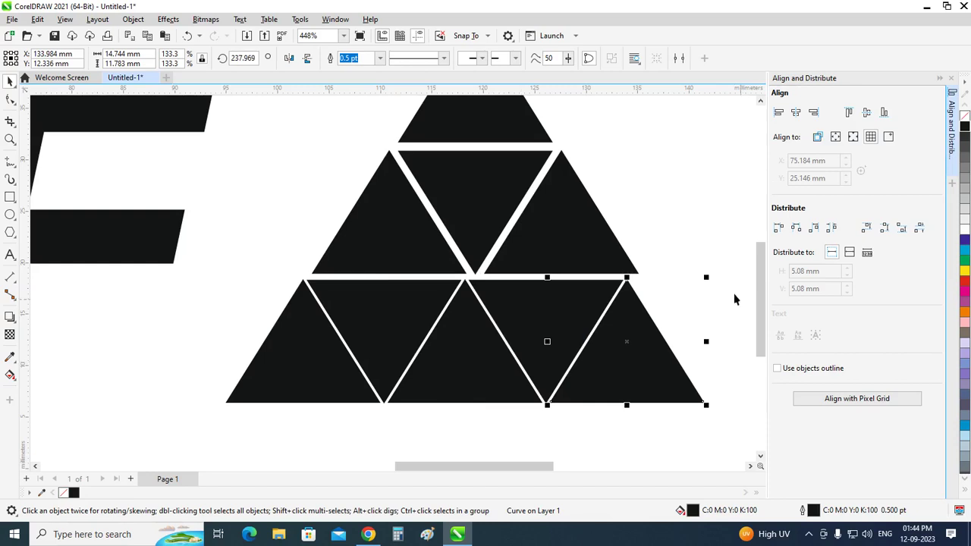
{"action": "key", "text": "F6"}
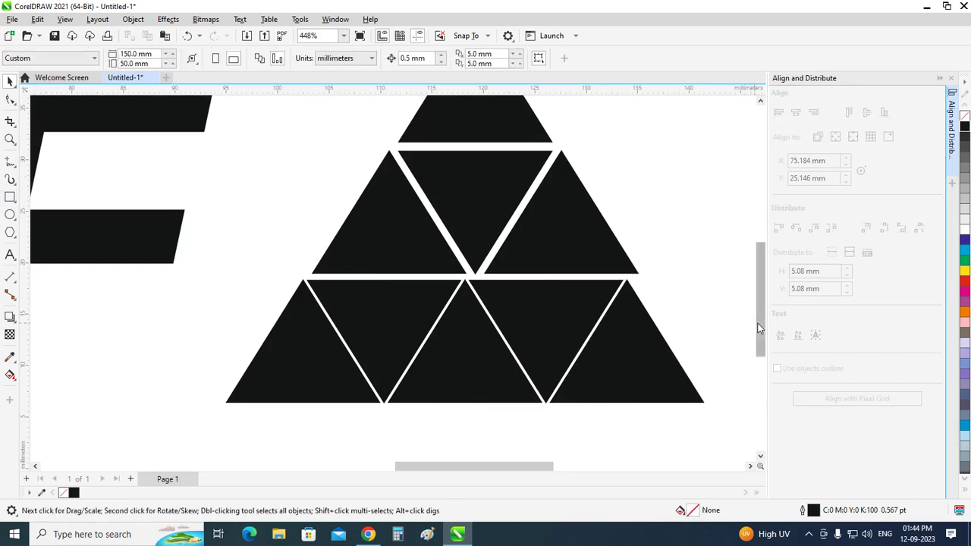
{"action": "scroll", "coordinate": [760, 324], "scroll_direction": "up", "scroll_amount": 2}
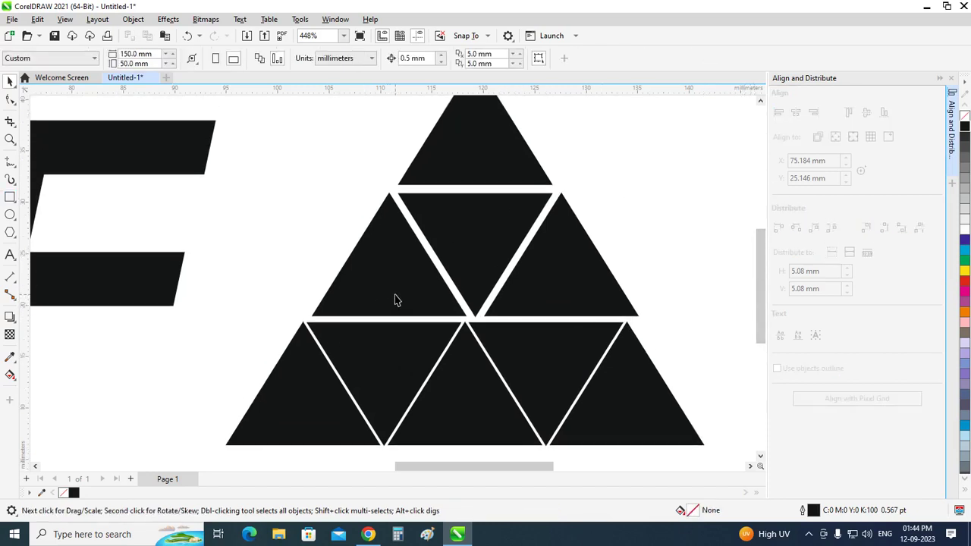
{"action": "left_click", "coordinate": [386, 368]}
{"action": "scroll", "coordinate": [385, 372], "scroll_direction": "up", "scroll_amount": 1}
{"action": "scroll", "coordinate": [358, 332], "scroll_direction": "up", "scroll_amount": 1}
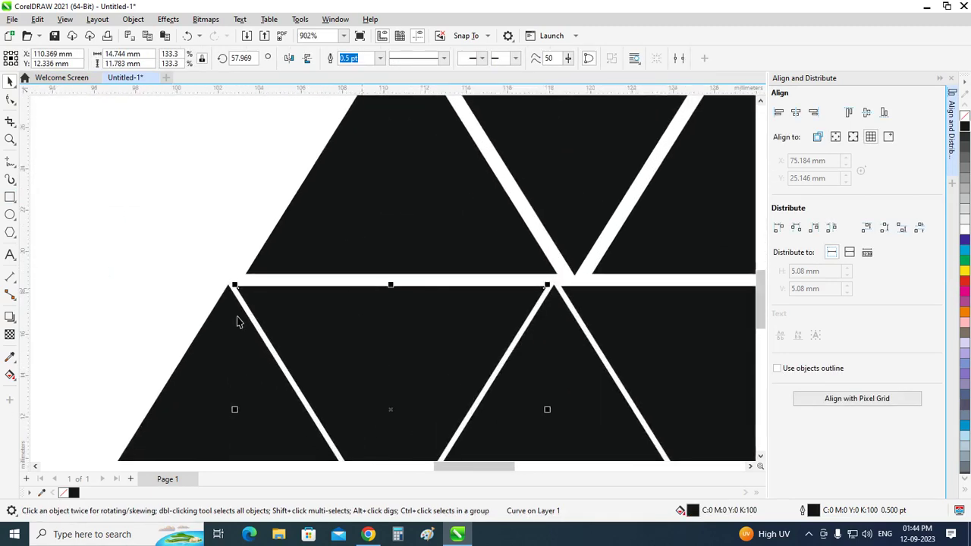
{"action": "left_click", "coordinate": [228, 290], "text": "shift"}
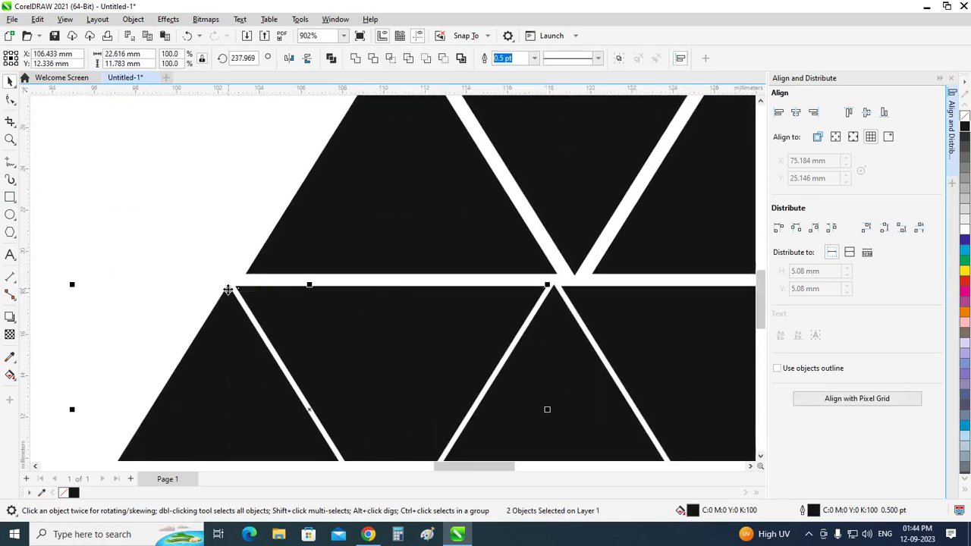
{"action": "left_click", "coordinate": [153, 192]}
{"action": "scroll", "coordinate": [303, 328], "scroll_direction": "down", "scroll_amount": 2}
{"action": "scroll", "coordinate": [317, 308], "scroll_direction": "down", "scroll_amount": 1}
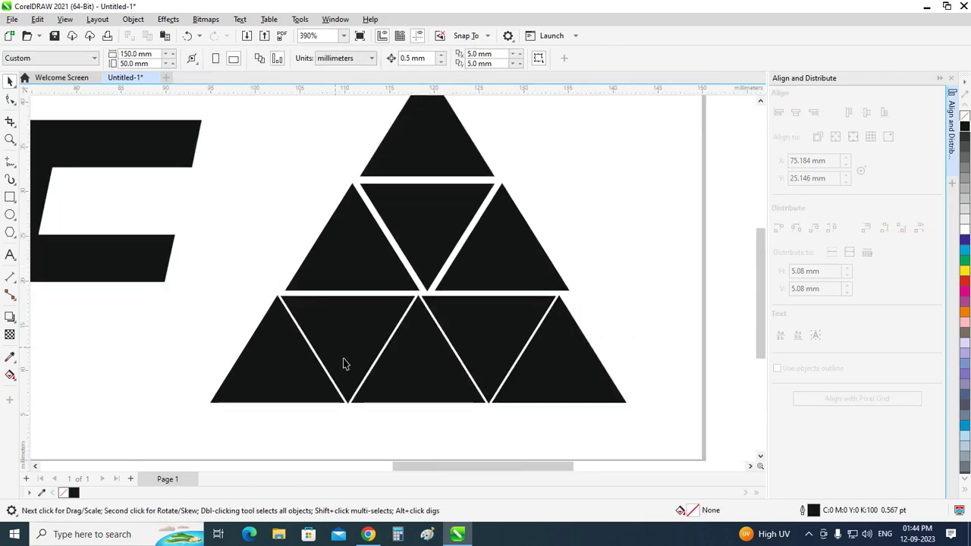
Nudge the bottom-row triangles right until their gaps match the upper tiers.
{"action": "key", "text": "Tab"}
{"action": "key", "text": "Right"}
{"action": "key", "text": "Right"}
{"action": "key", "text": "Right"}
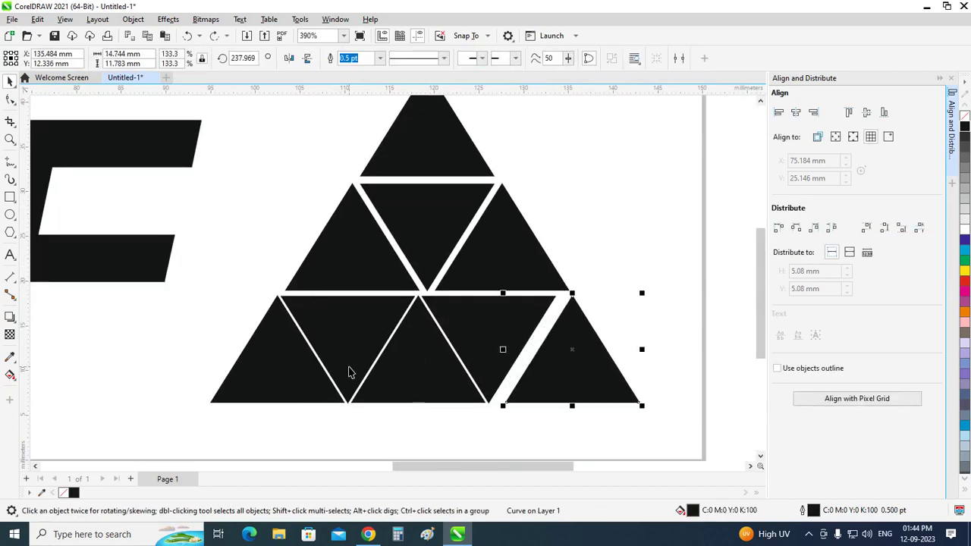
{"action": "key", "text": "Right"}
{"action": "key", "text": "Tab"}
{"action": "key", "text": "Right"}
{"action": "key", "text": "Right"}
{"action": "key", "text": "Tab"}
{"action": "key", "text": "Right"}
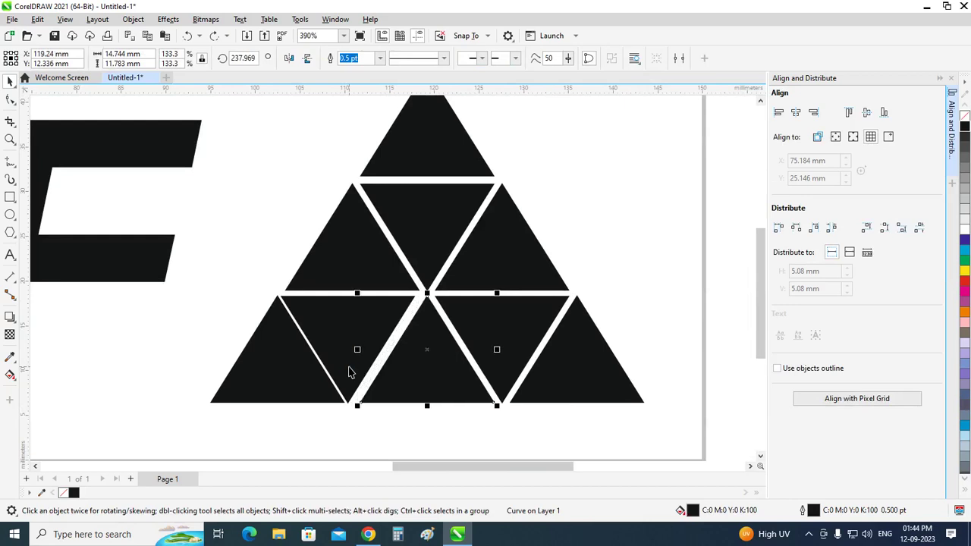
{"action": "key", "text": "Tab"}
{"action": "left_click", "coordinate": [656, 287]}
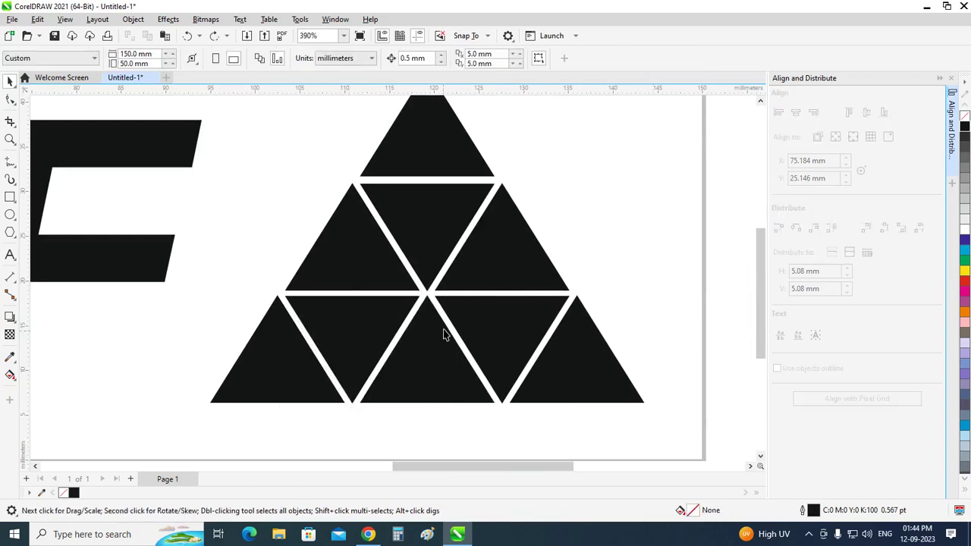
{"action": "scroll", "coordinate": [444, 334], "scroll_direction": "down", "scroll_amount": 1}
{"action": "scroll", "coordinate": [444, 356], "scroll_direction": "down", "scroll_amount": 1}
{"action": "scroll", "coordinate": [493, 356], "scroll_direction": "down", "scroll_amount": 1}
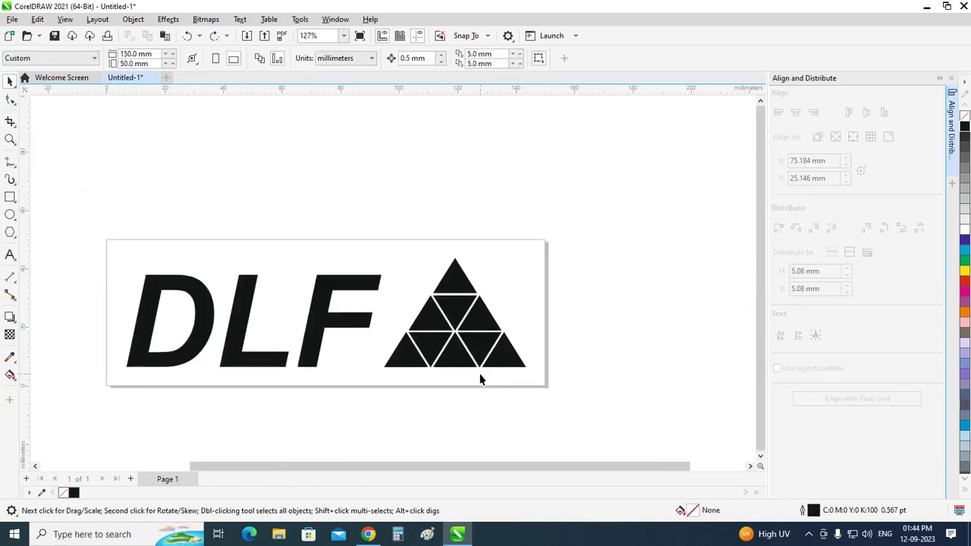
{"action": "scroll", "coordinate": [481, 379], "scroll_direction": "down", "scroll_amount": 1}
{"action": "scroll", "coordinate": [318, 174], "scroll_direction": "up", "scroll_amount": 1}
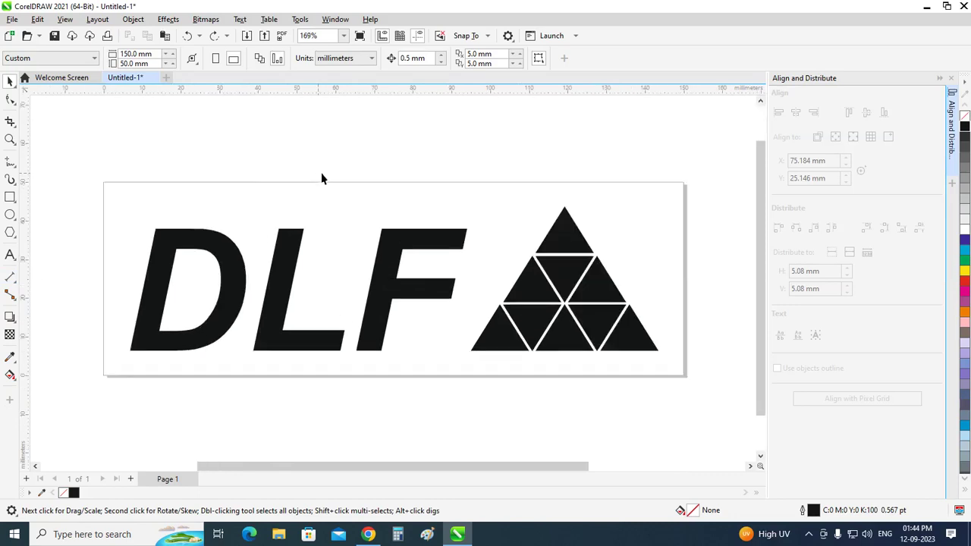